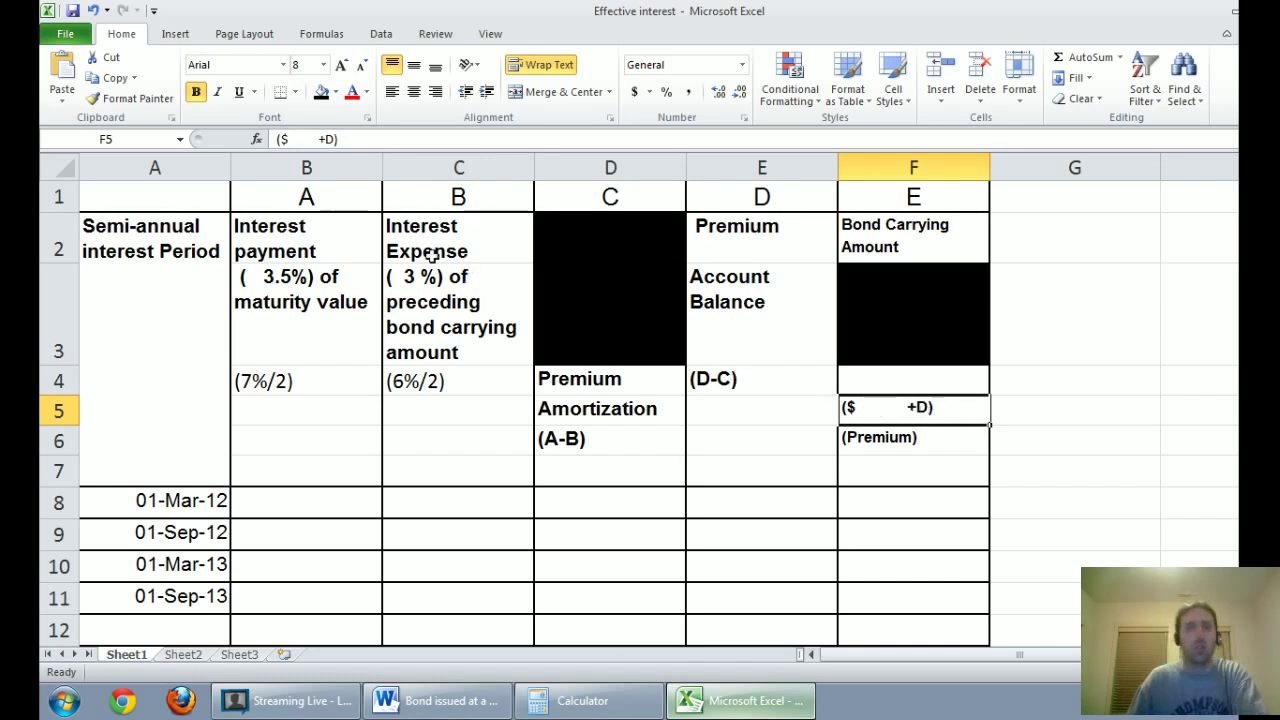
- Complete the bond carrying amount formula note in F5 so that it reads ($300K +D)
drag(313, 145, 288, 145)
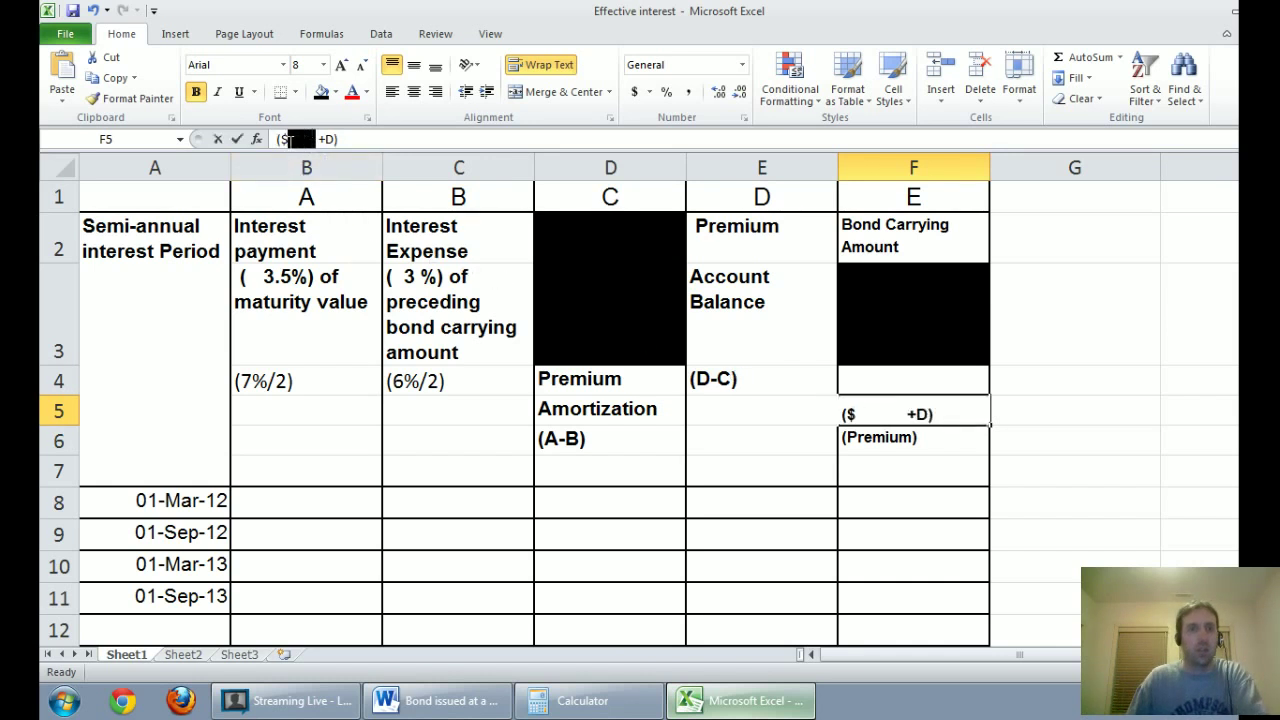
text(300K)
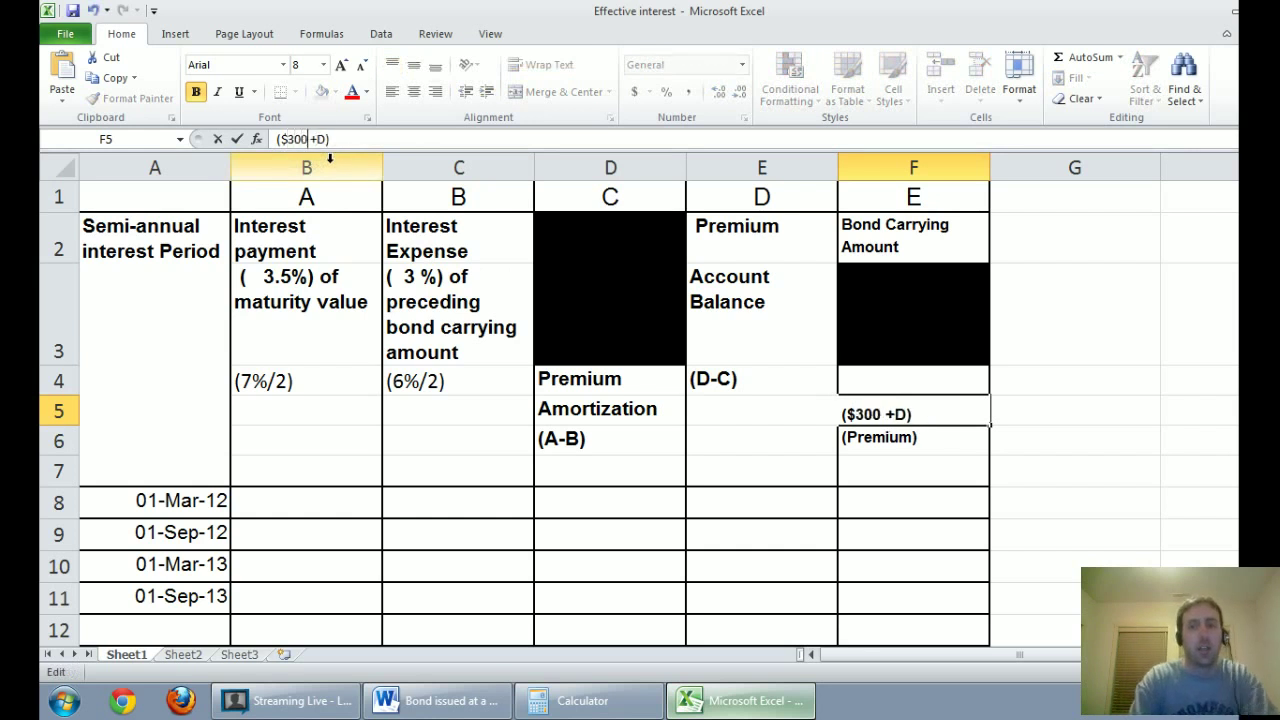
key(Return)
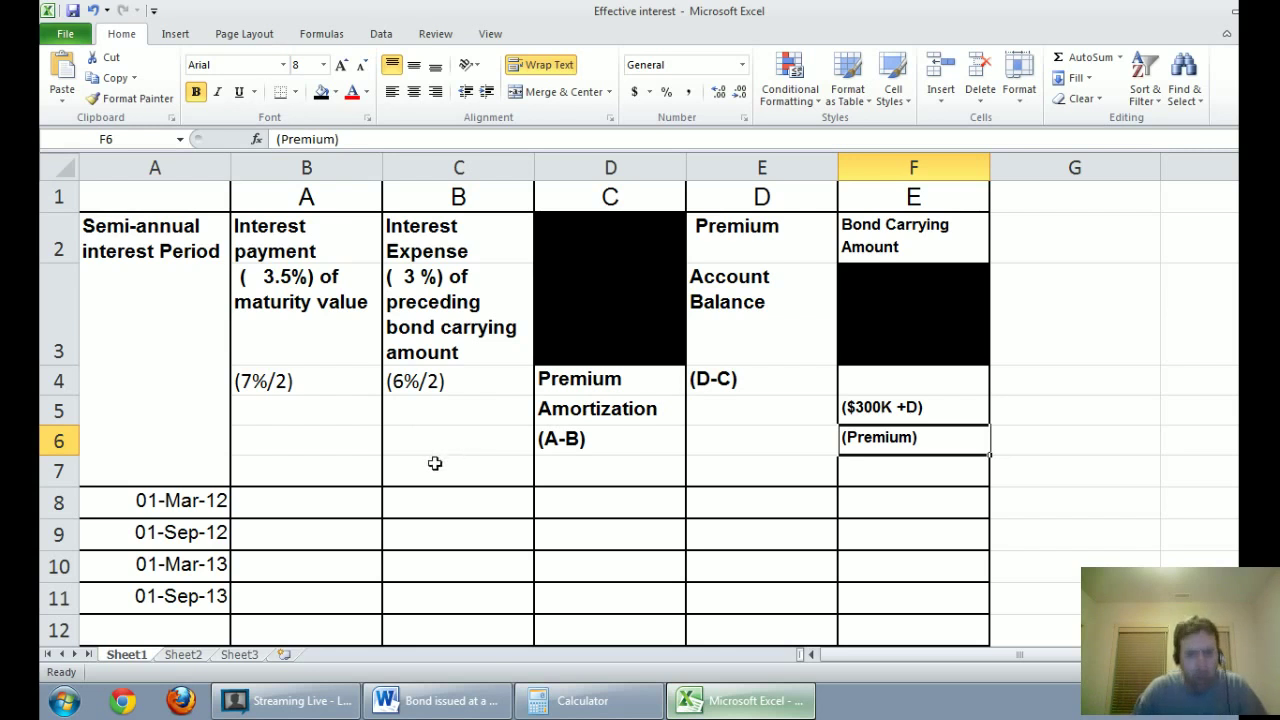
- Fill the interest payment, interest expense and premium amortization cells of the 01-Mar-12 row (B8:D8) with black
drag(291, 500, 582, 500)
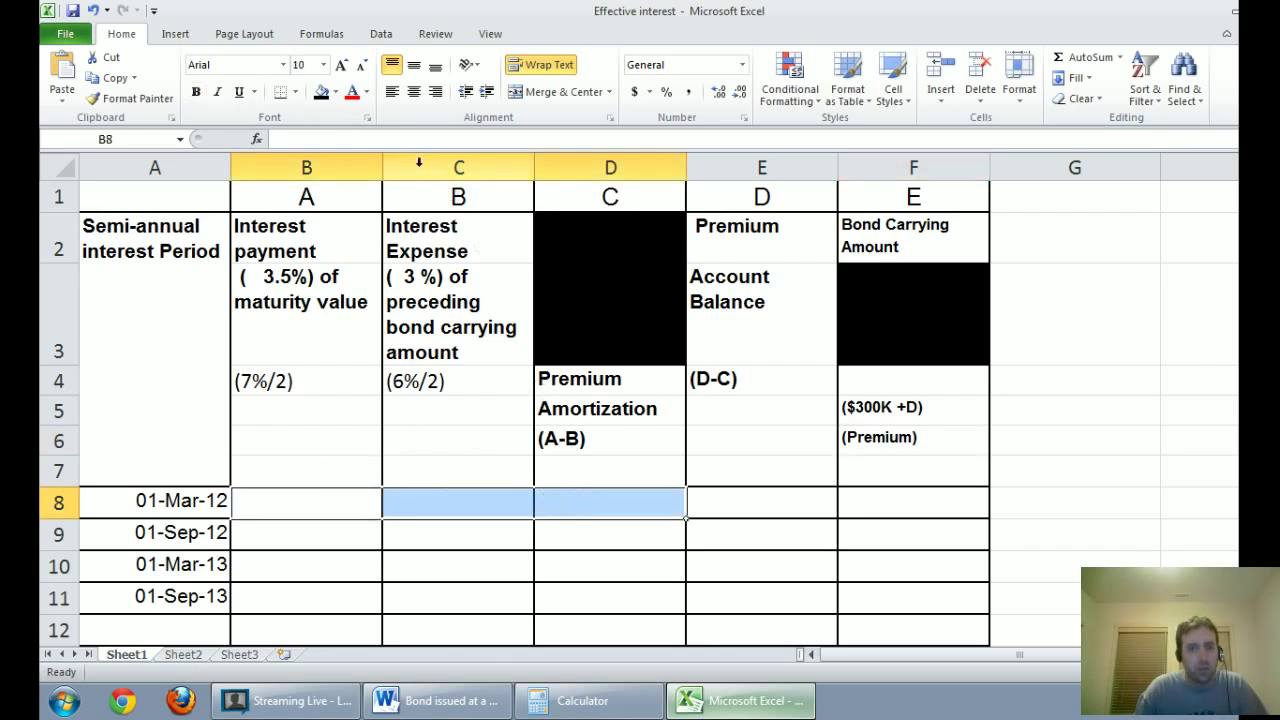
click(320, 92)
click(352, 350)
click(178, 507)
- Examine the column headings for interest payment, interest expense and premium amortization and the notes beneath them
click(316, 232)
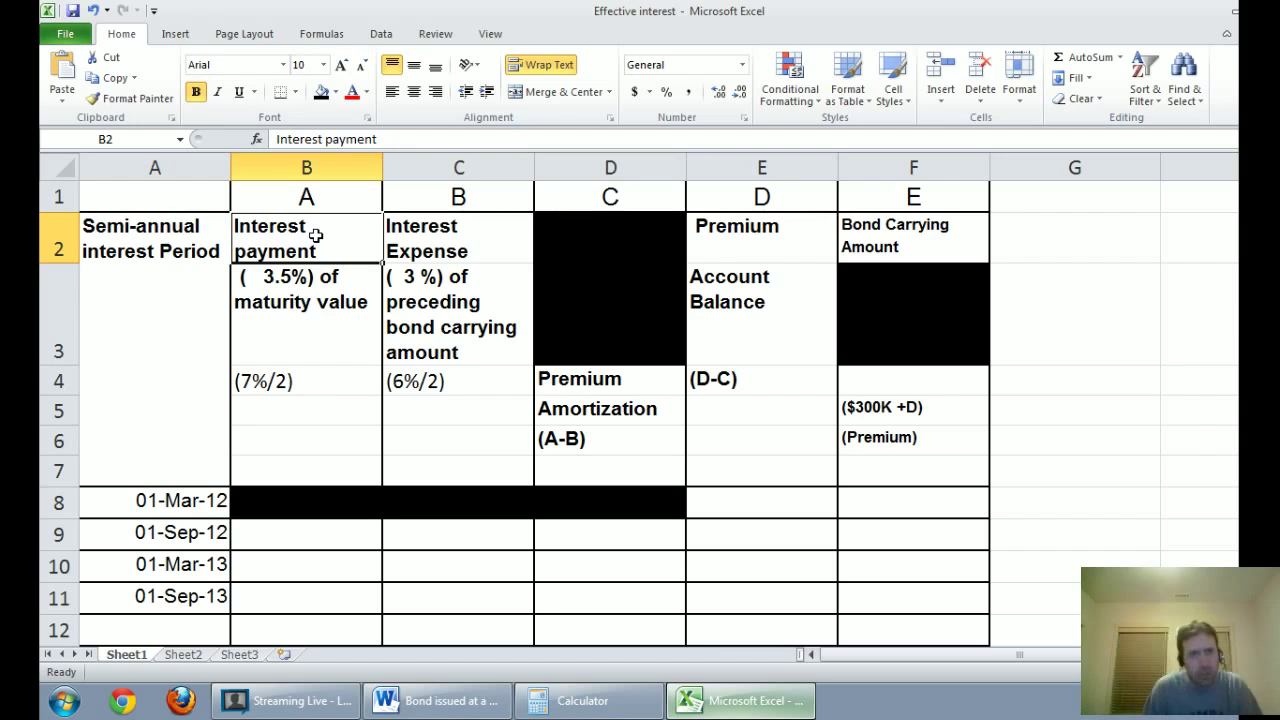
key(Right)
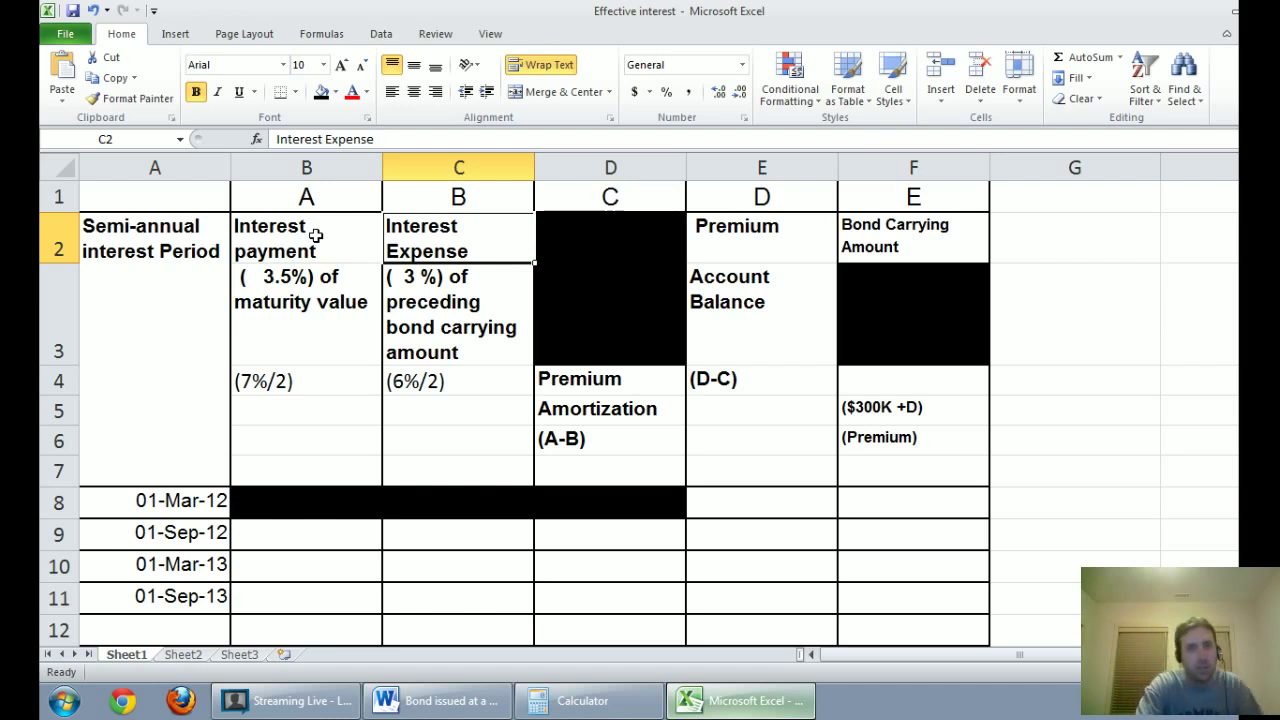
key(Down)
key(Down)
key(Right)
key(Down)
key(Down)
key(Down)
key(Down)
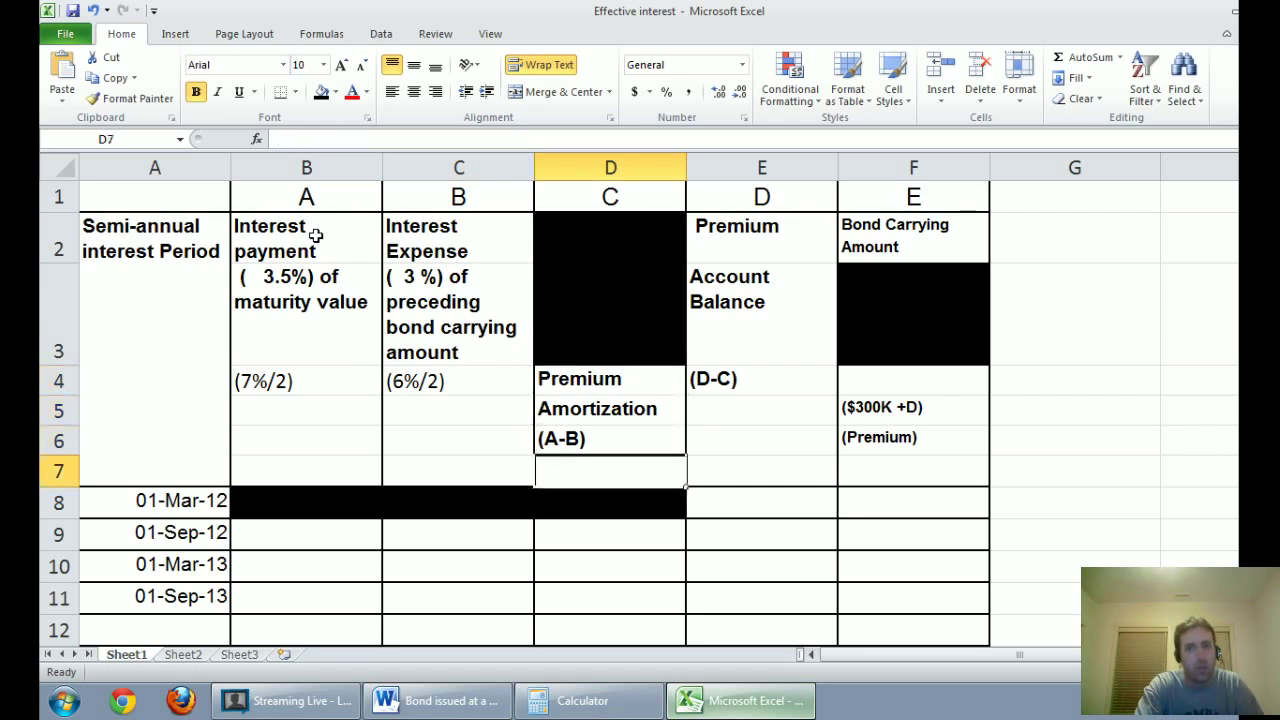
key(Left)
key(Left)
key(Right)
key(Right)
key(Right)
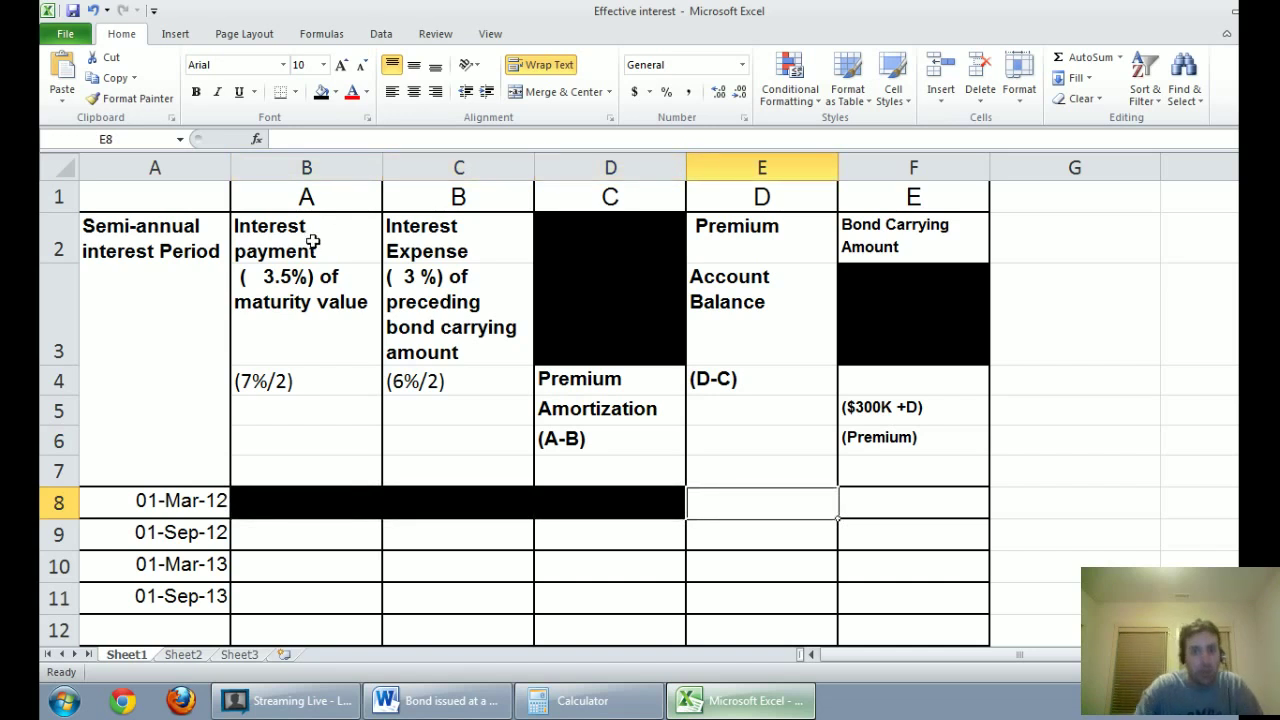
- Check the premium in the Word document's March 1, 2012 journal entry, and enter 22320 in Excel cell E8
click(432, 705)
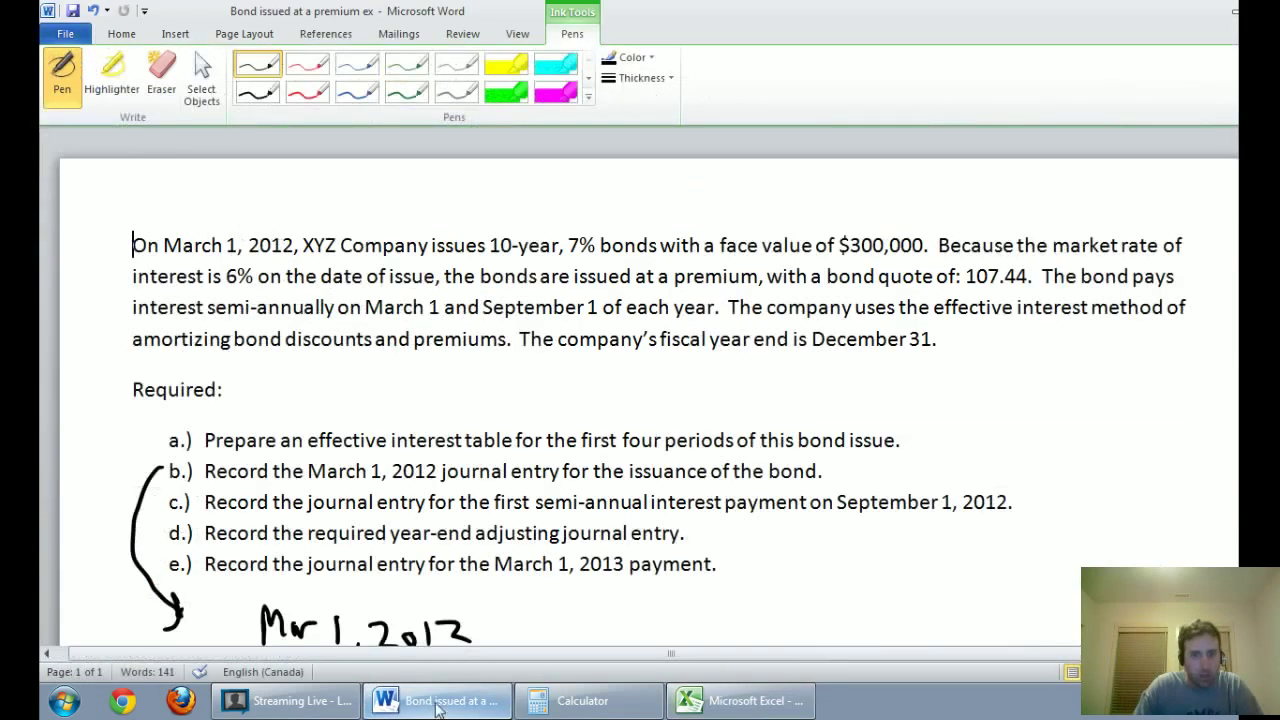
scroll(593, 580, down, 3)
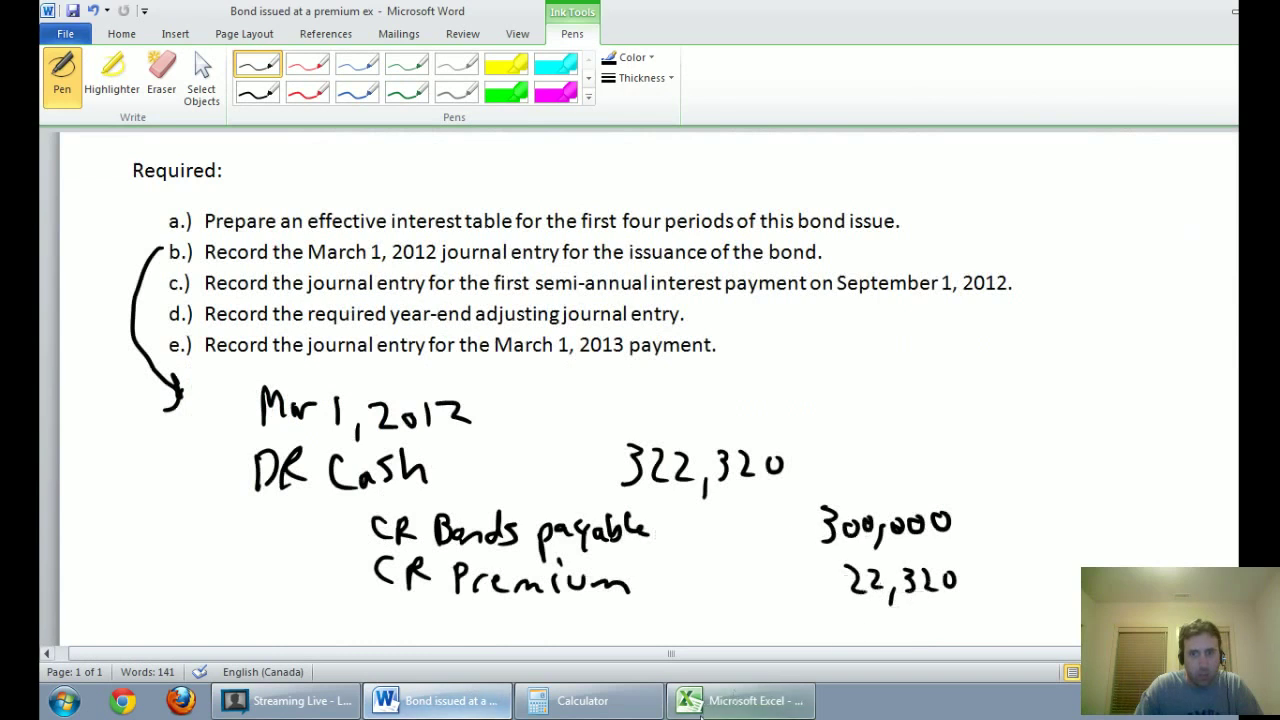
click(740, 701)
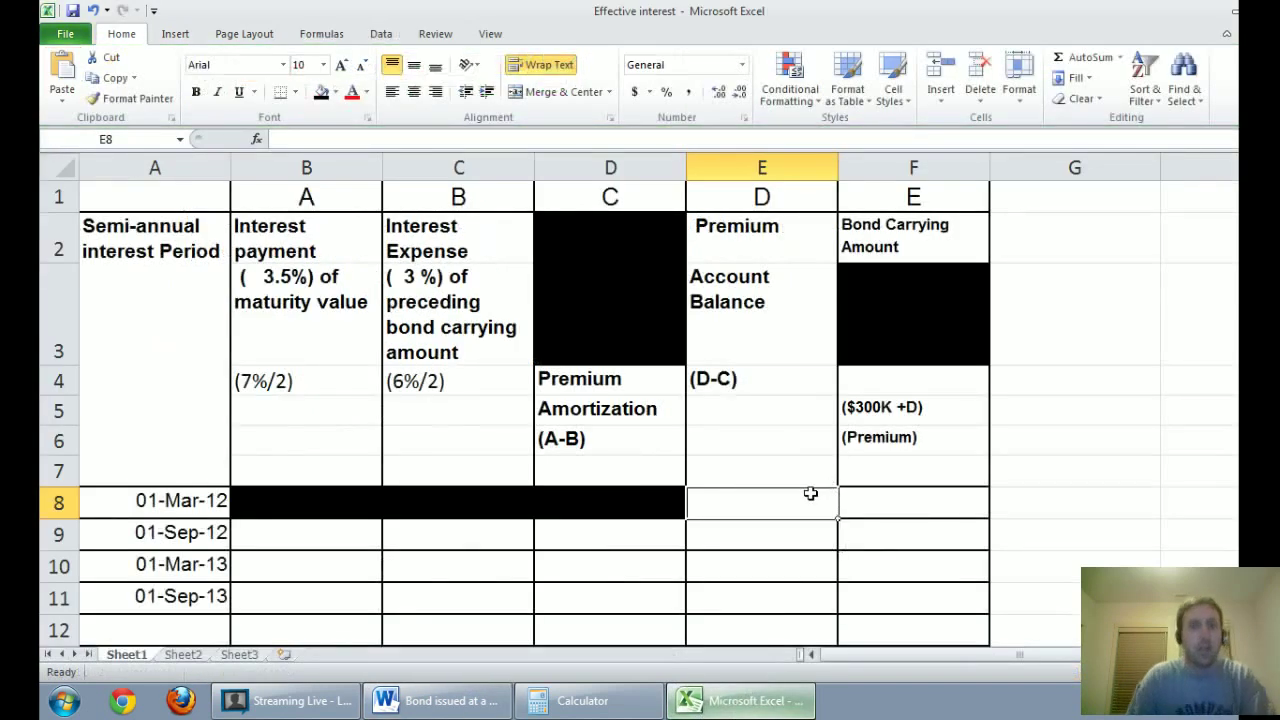
text(22320)
key(Return)
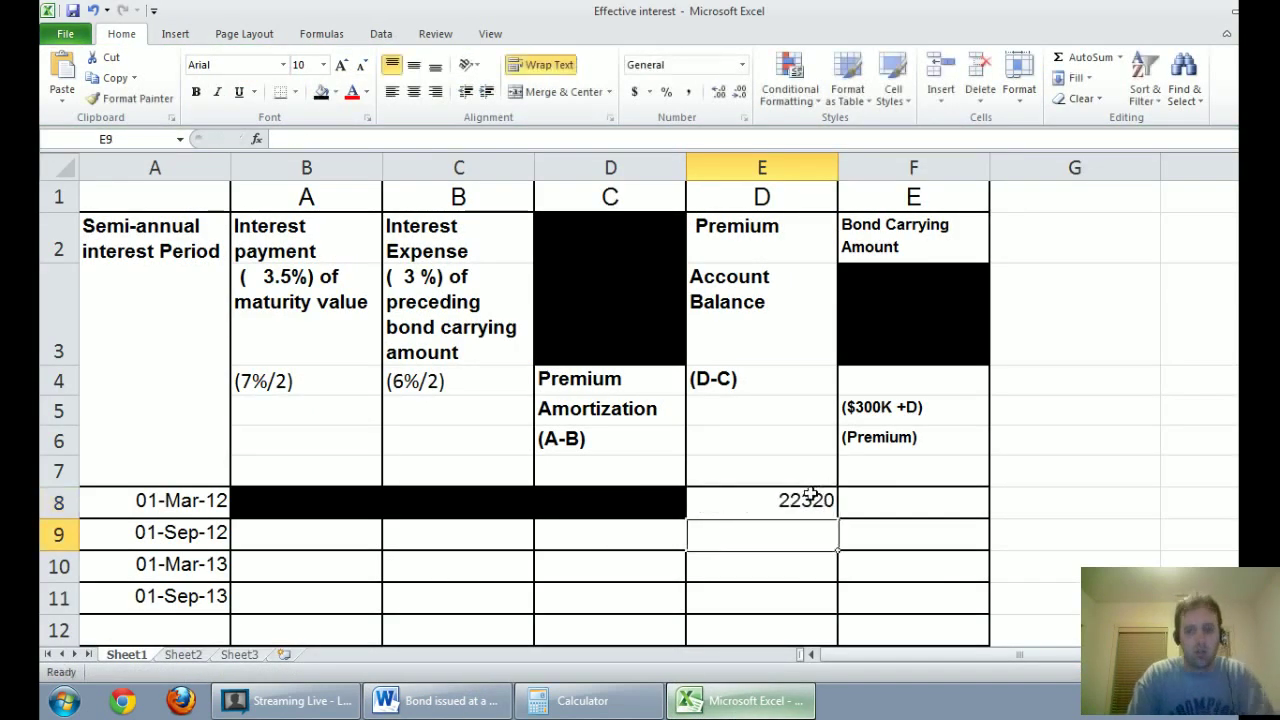
- Format the amount cells B8:F11 with thousands separators and no decimal places
drag(343, 502, 914, 606)
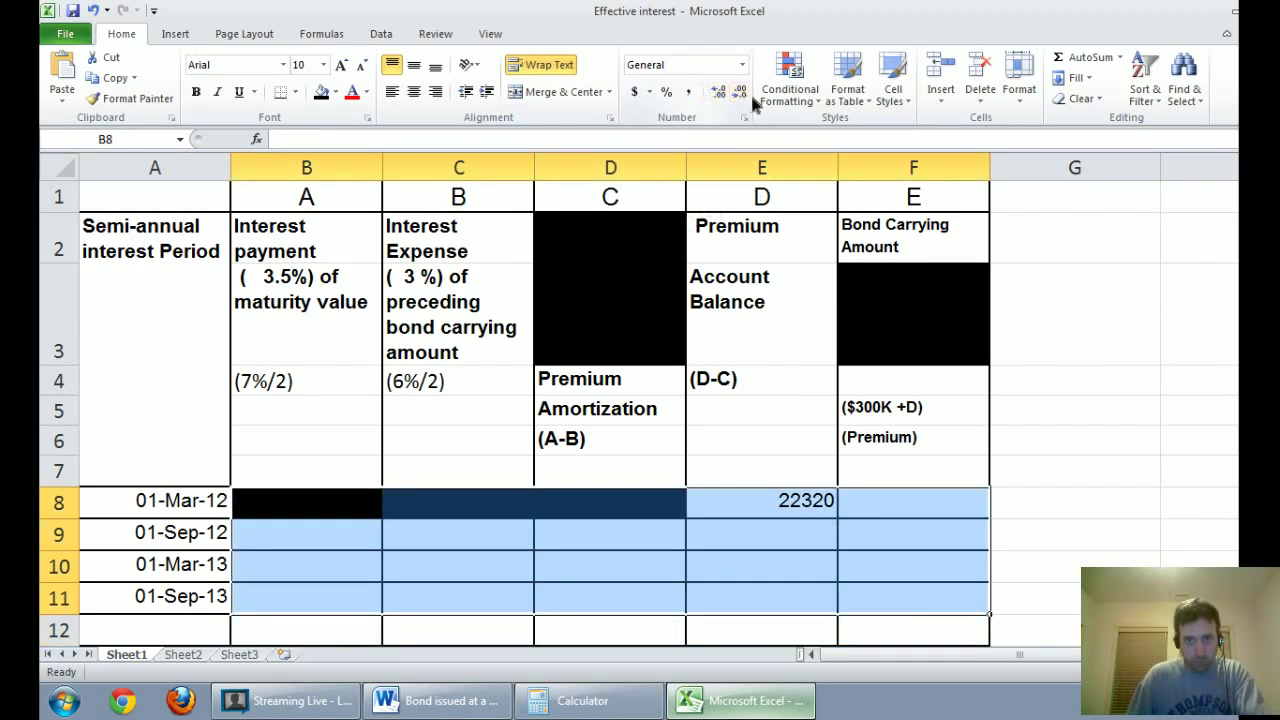
click(690, 91)
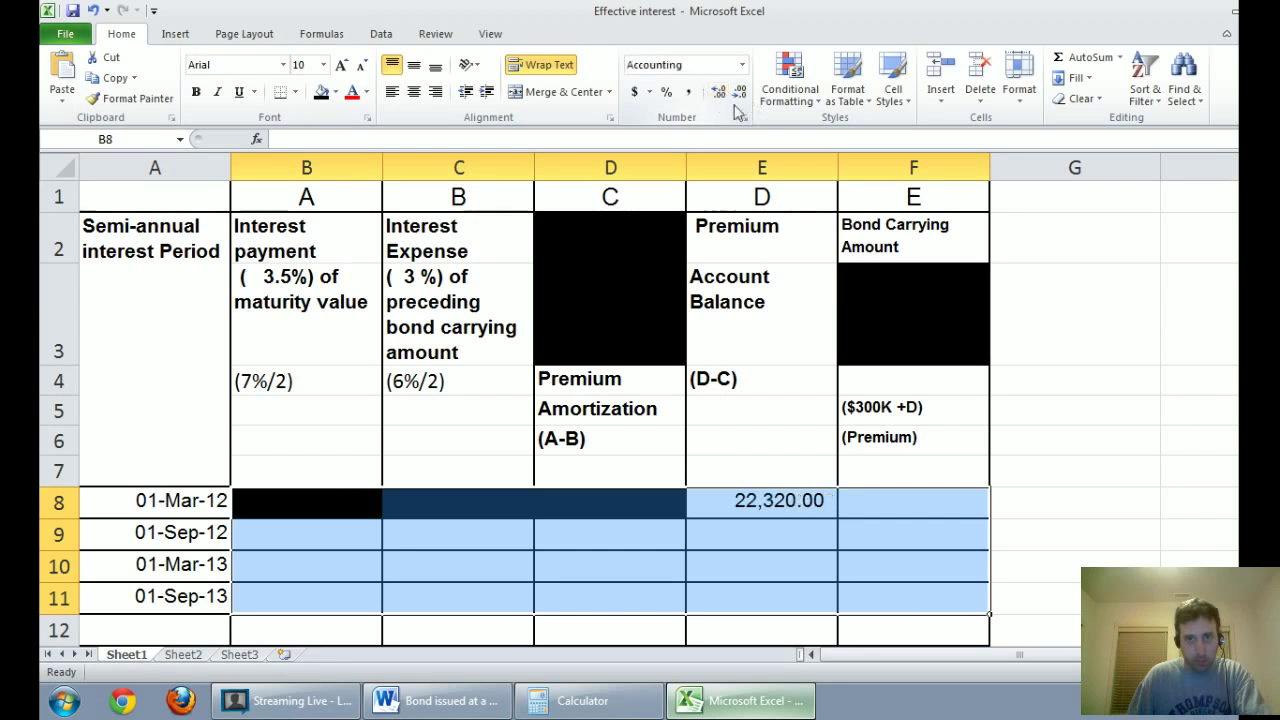
click(740, 91)
click(740, 91)
- Calculate the 01-Mar-12 bond carrying amount in F8 with the formula =300000+E8
click(879, 497)
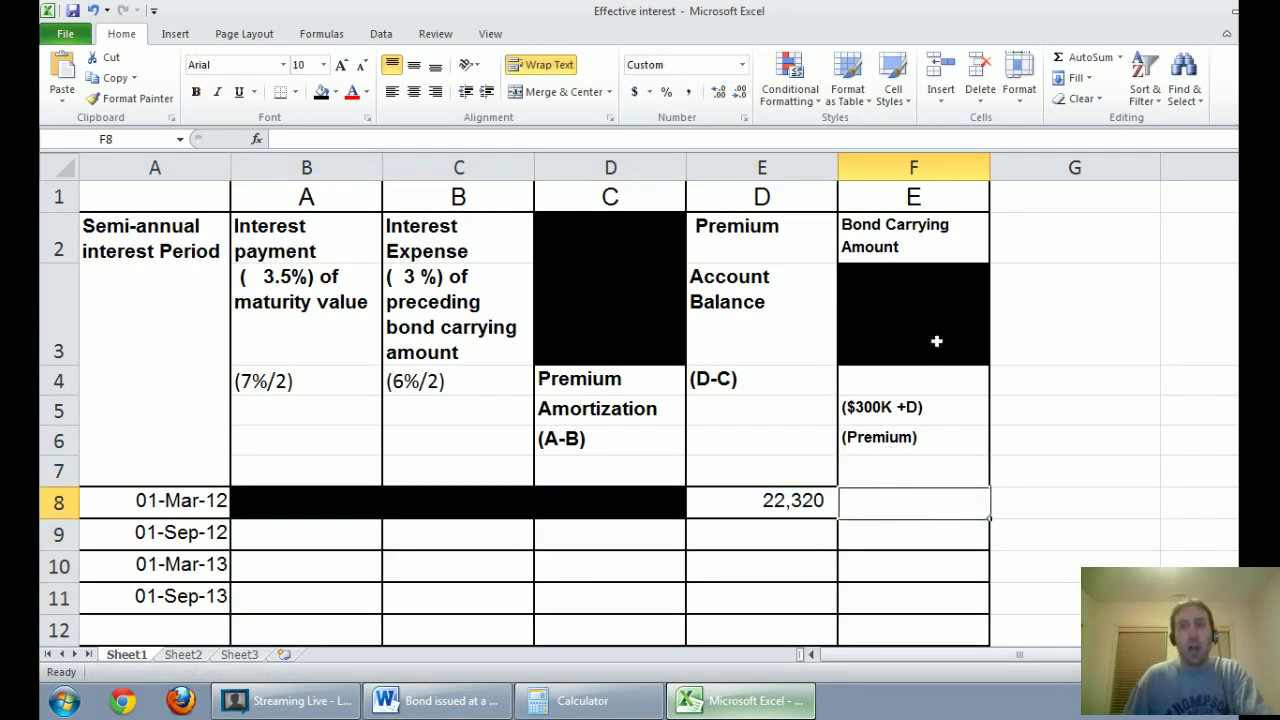
click(888, 409)
click(902, 497)
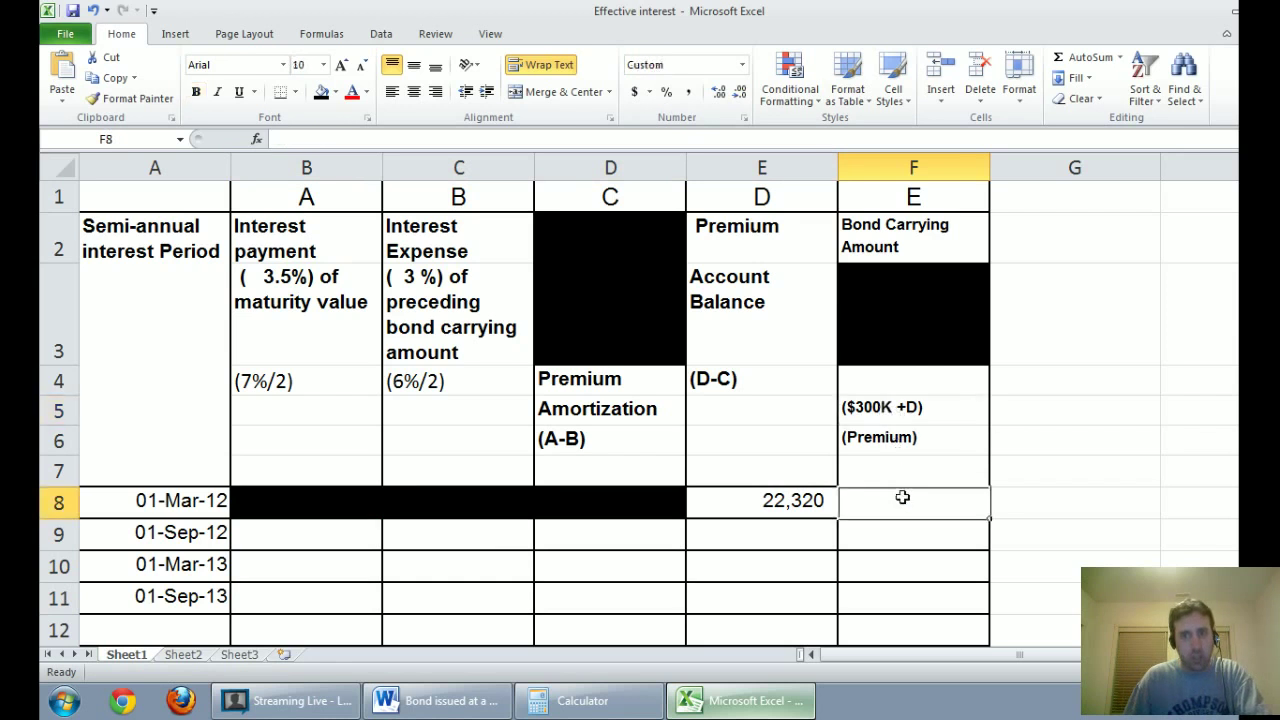
text(=3)
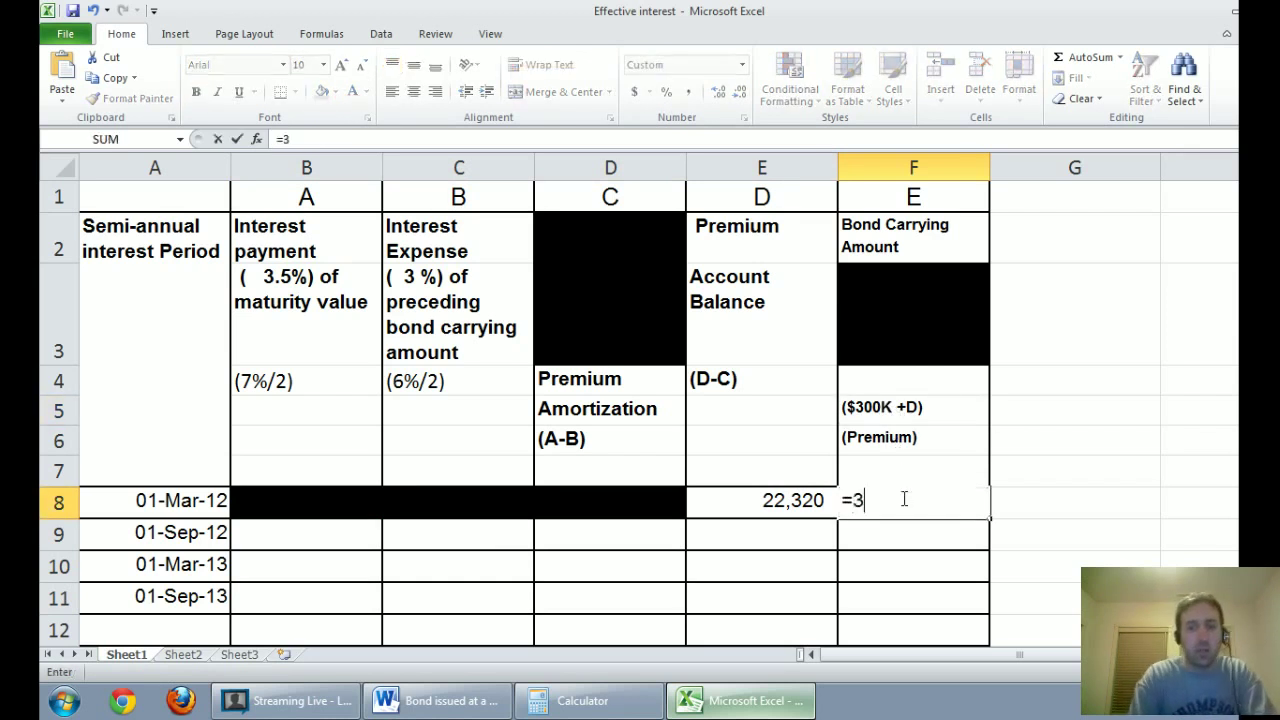
text(00000)
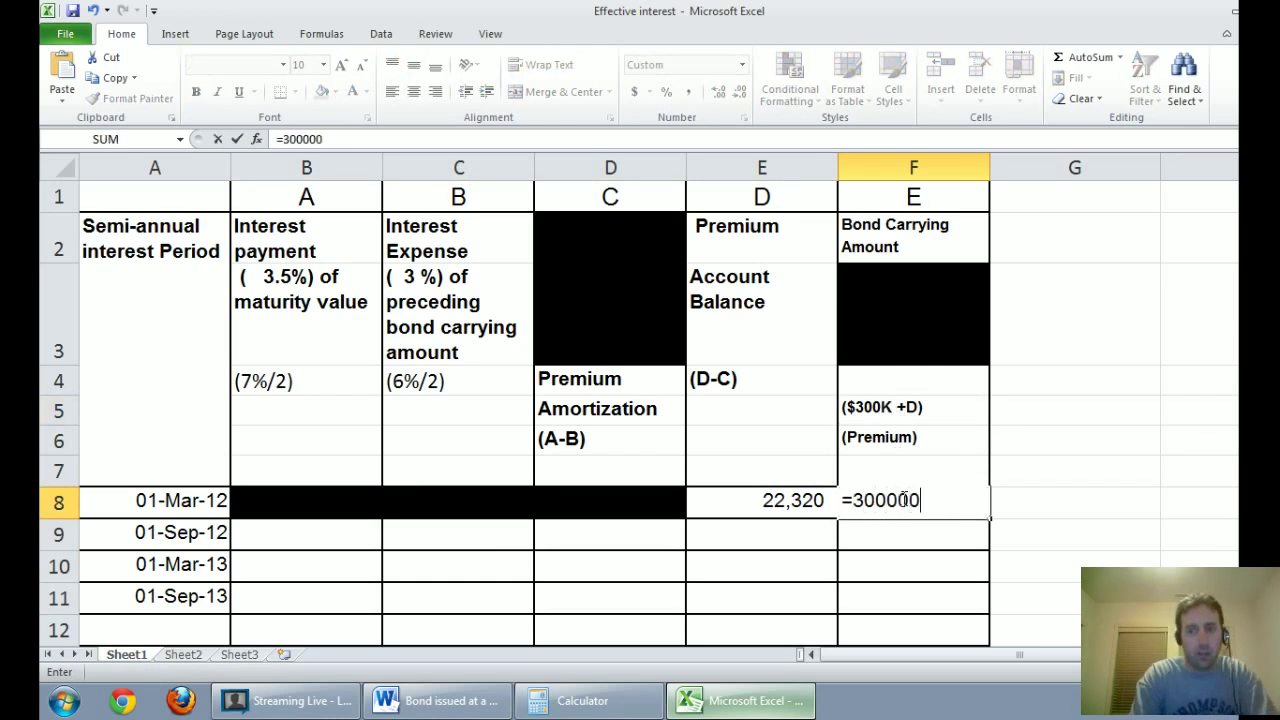
text(+)
click(786, 501)
key(Return)
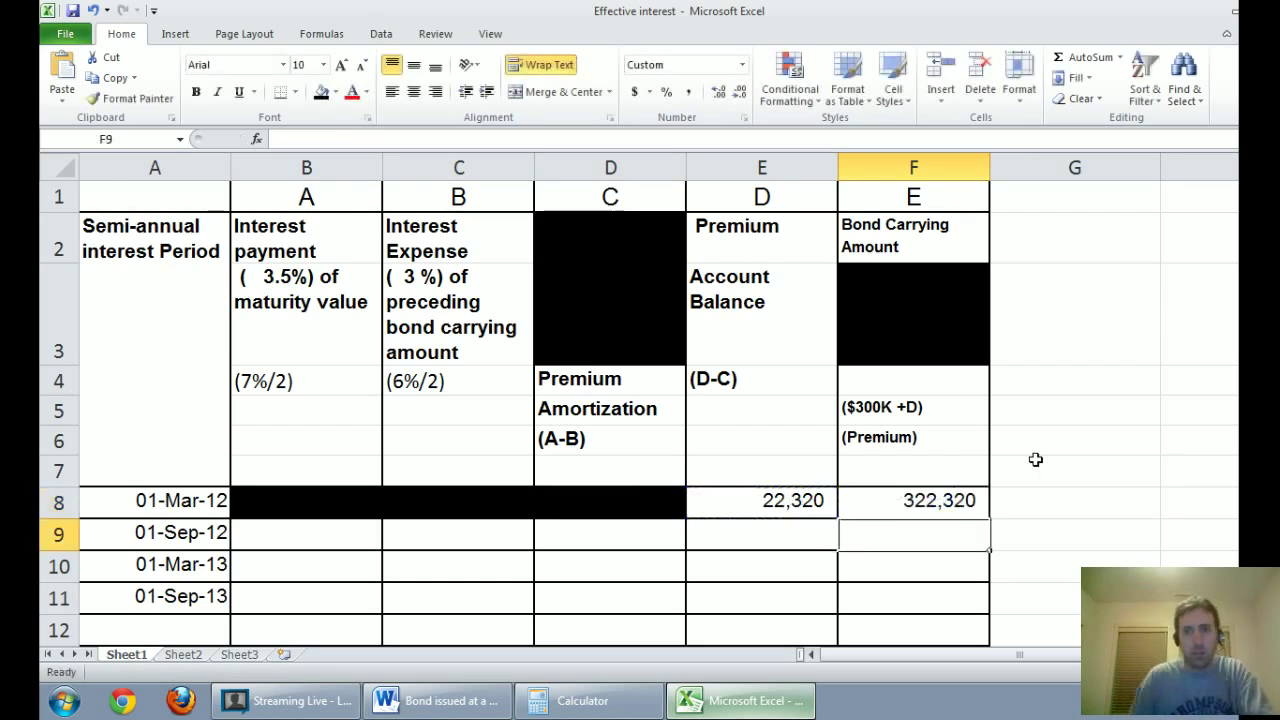
- Calculate the 01-Sep-12 interest payment in B9 with the formula =300000*3.5%
click(315, 531)
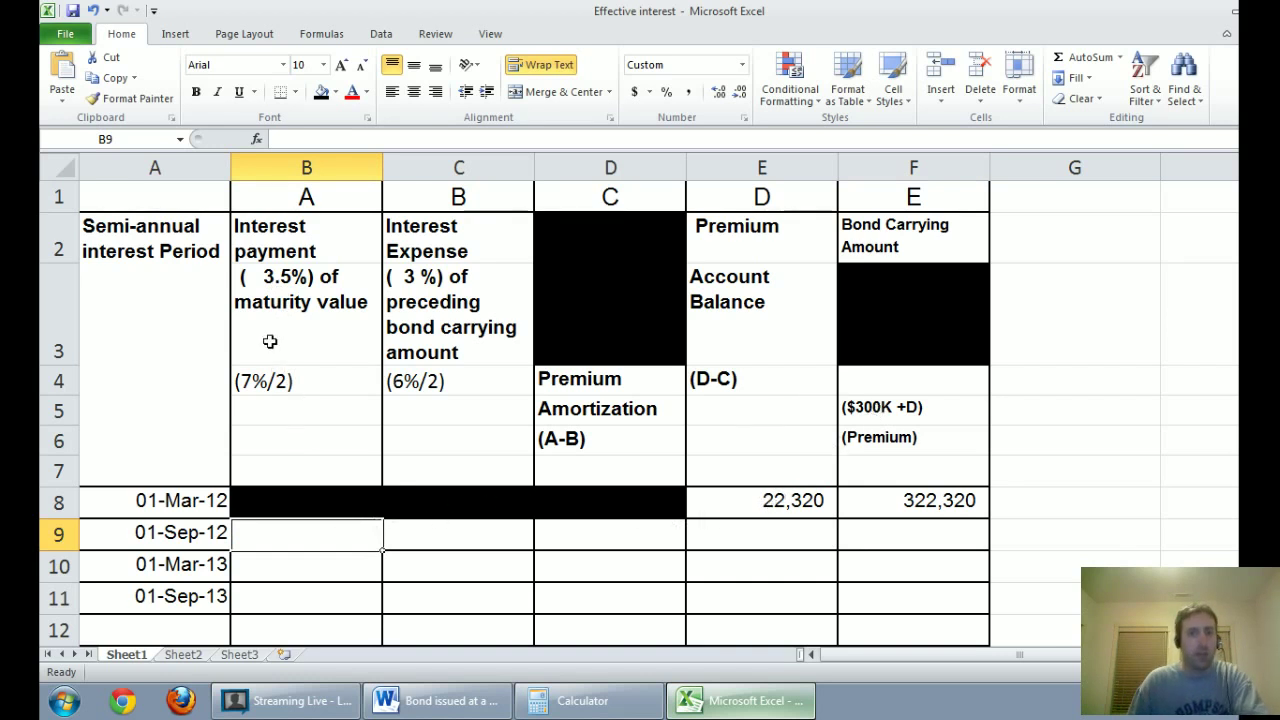
text(=300000)
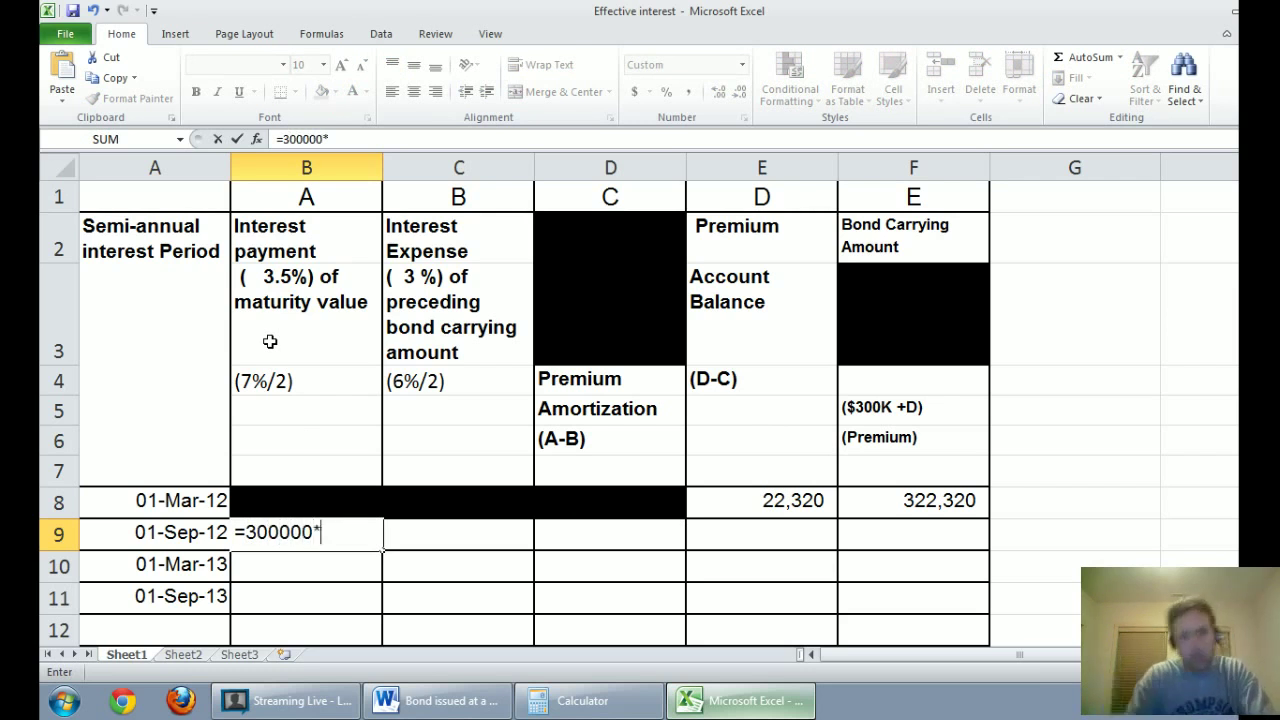
text(*3.5%)
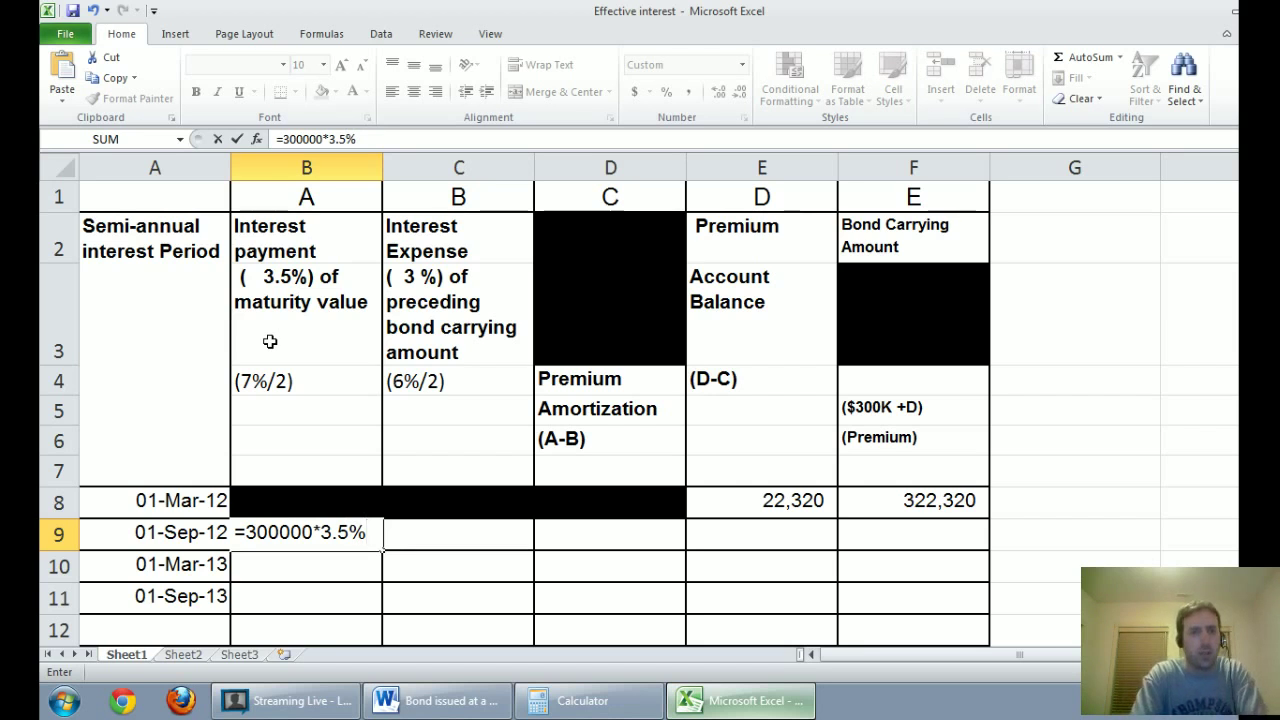
key(Return)
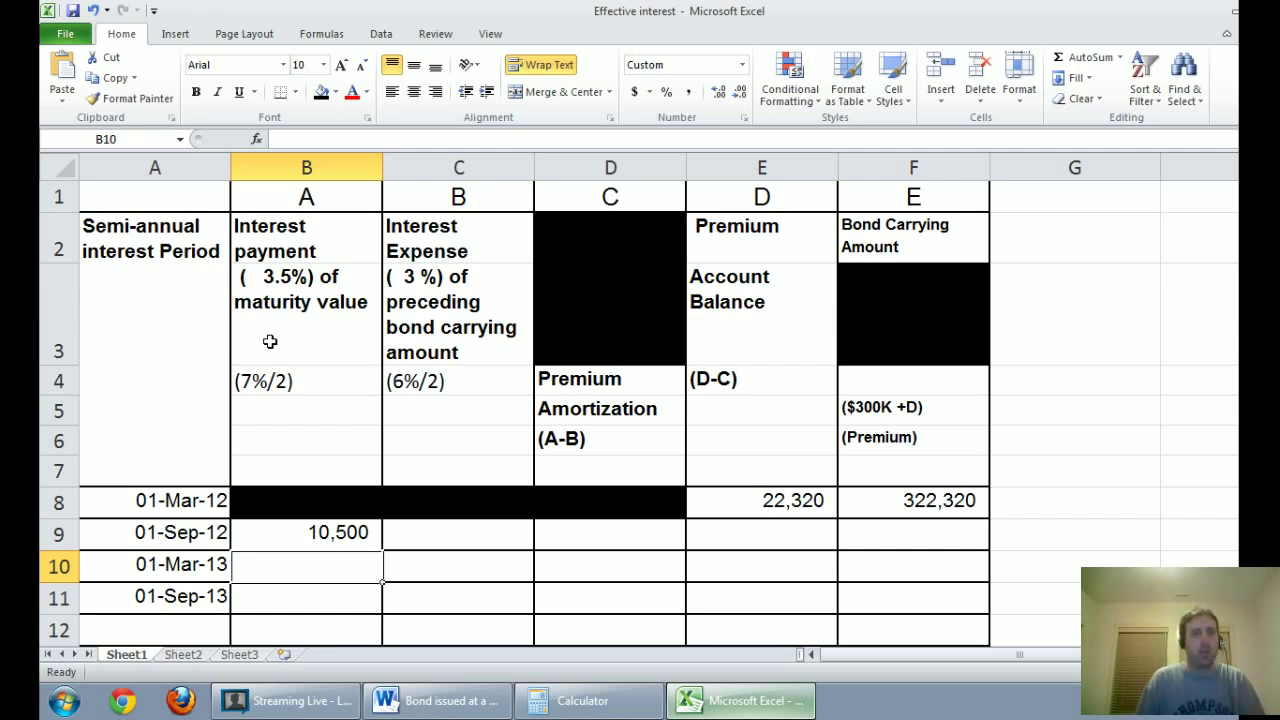
- Calculate the 01-Sep-12 interest expense in C9 with the formula =3%*F8
key(Right)
key(Up)
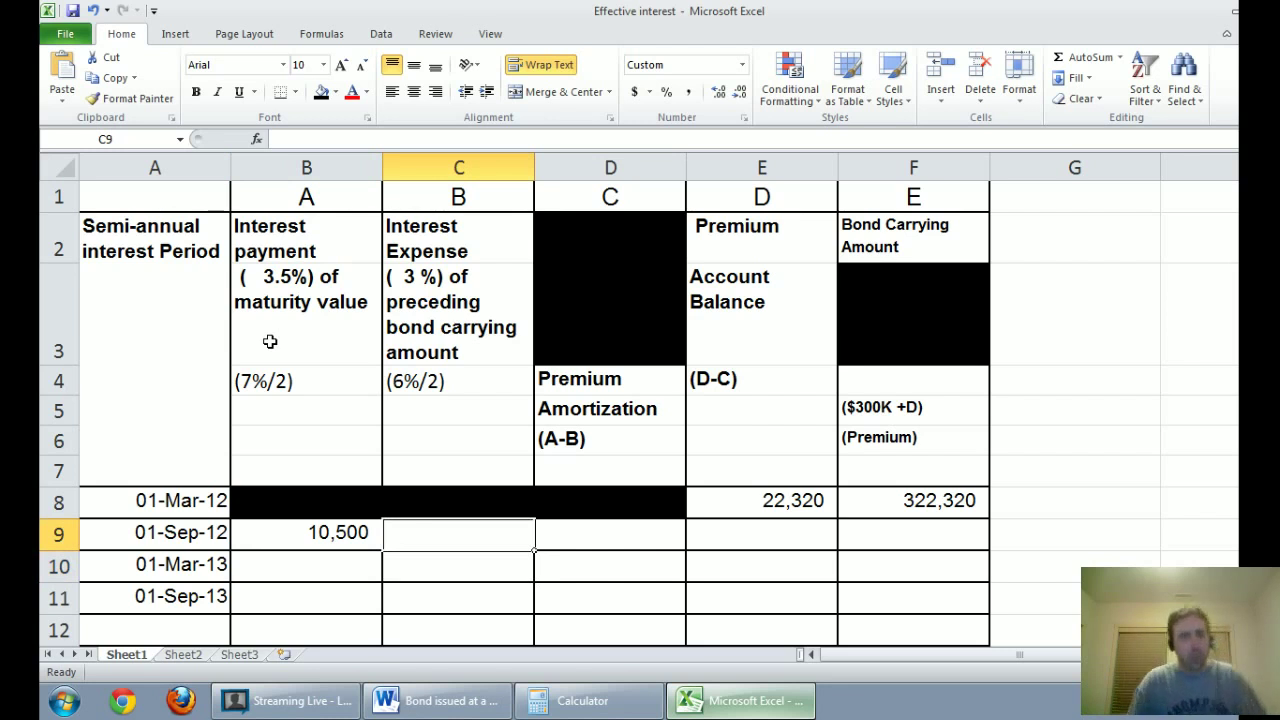
text(=3%*)
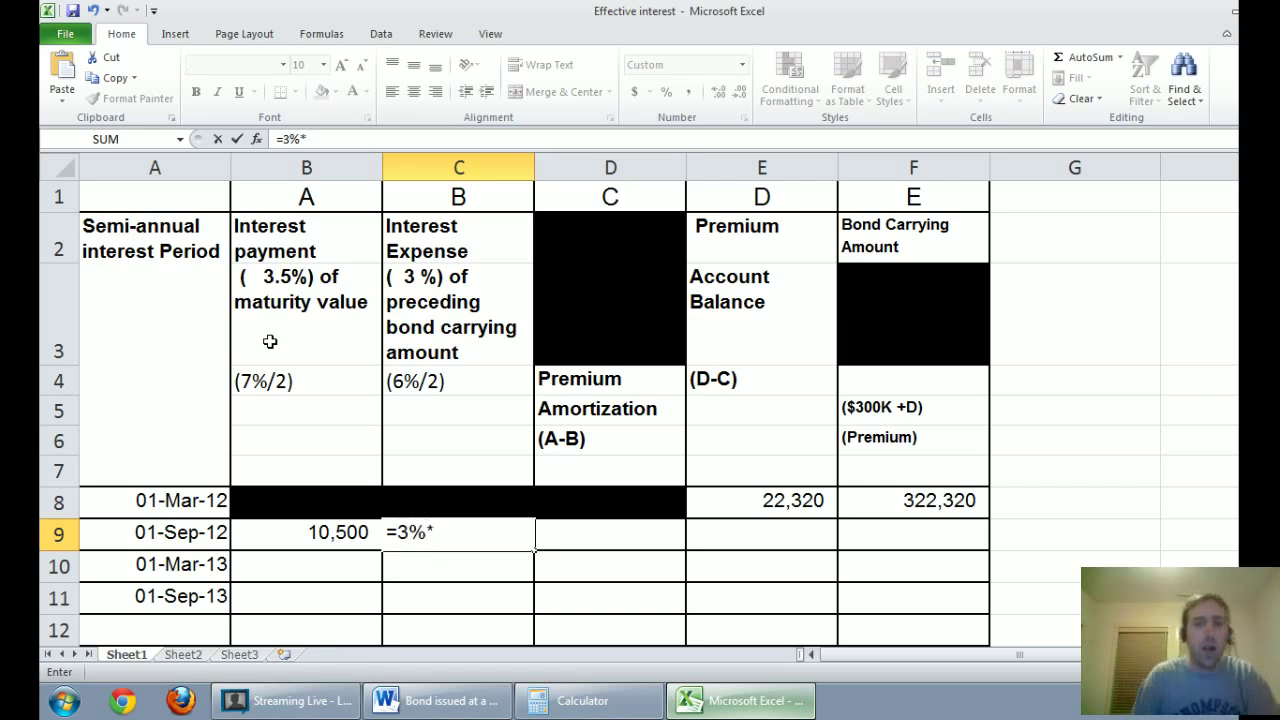
click(938, 505)
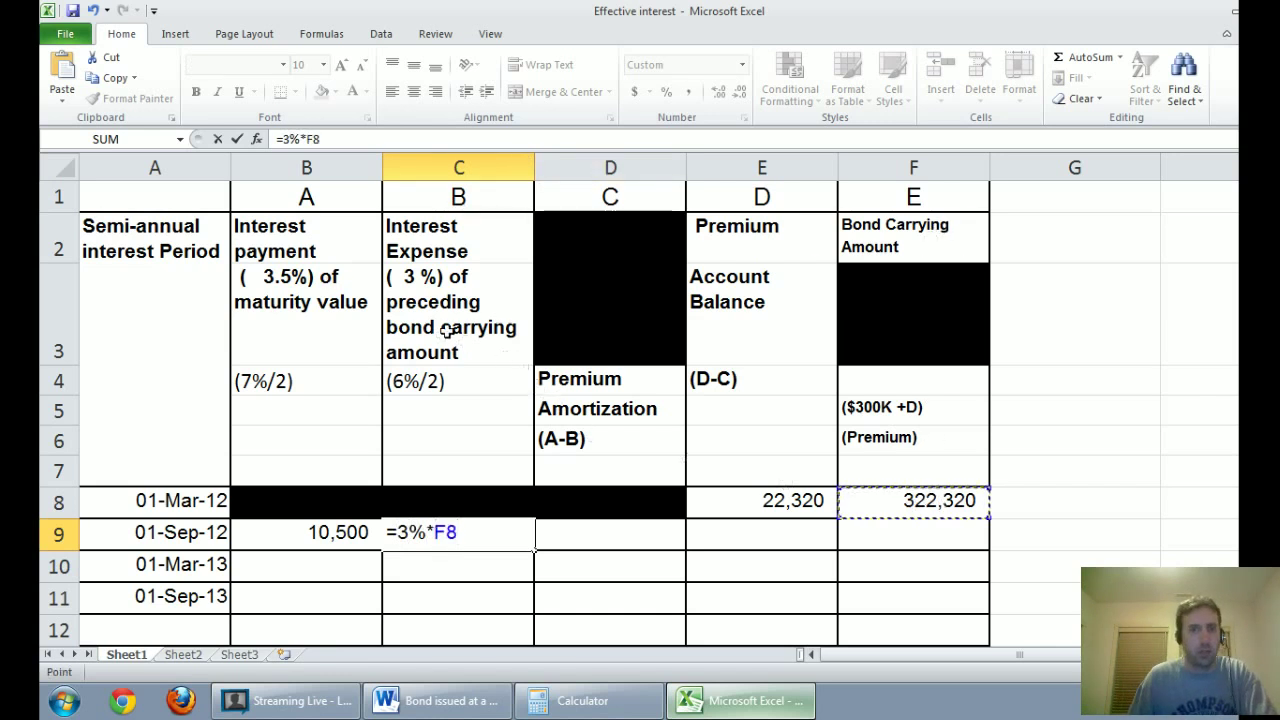
key(Return)
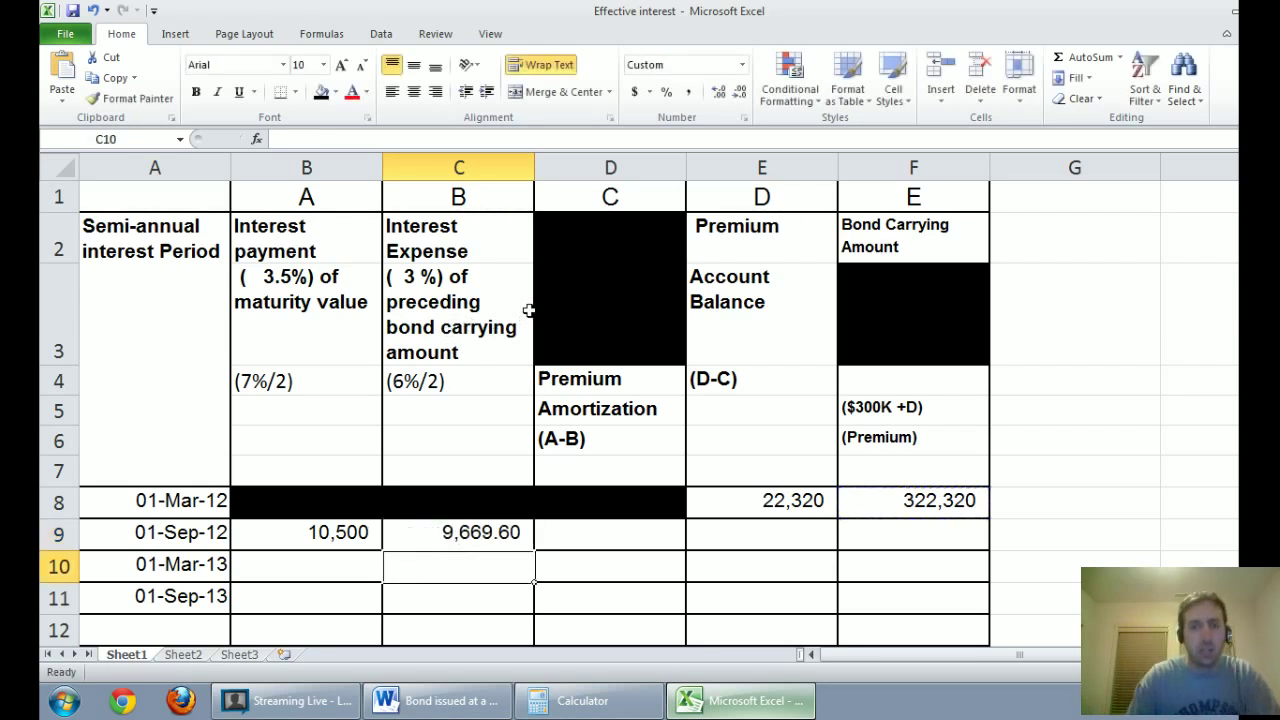
- Remove the decimal places from the interest expense cells C9:C12
key(Right)
key(Left)
key(Up)
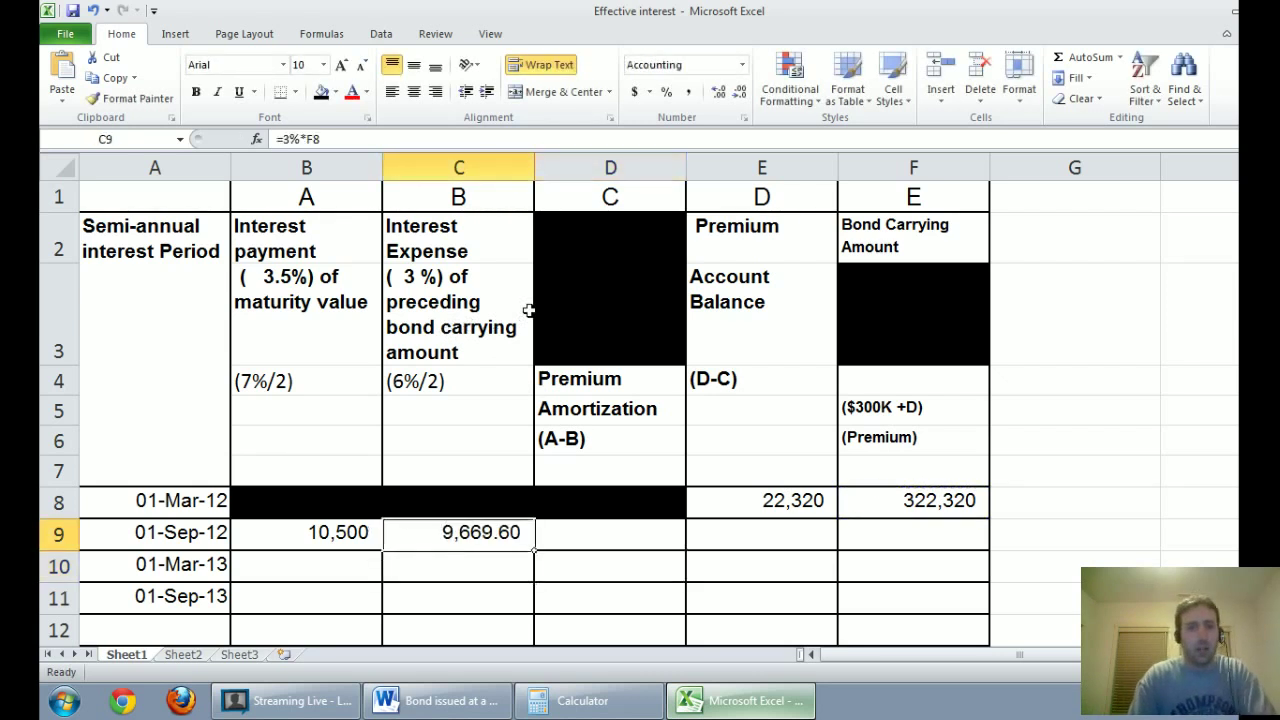
key(shift+Down)
key(shift+Down)
key(shift+Down)
key(shift+Down)
key(shift+Up)
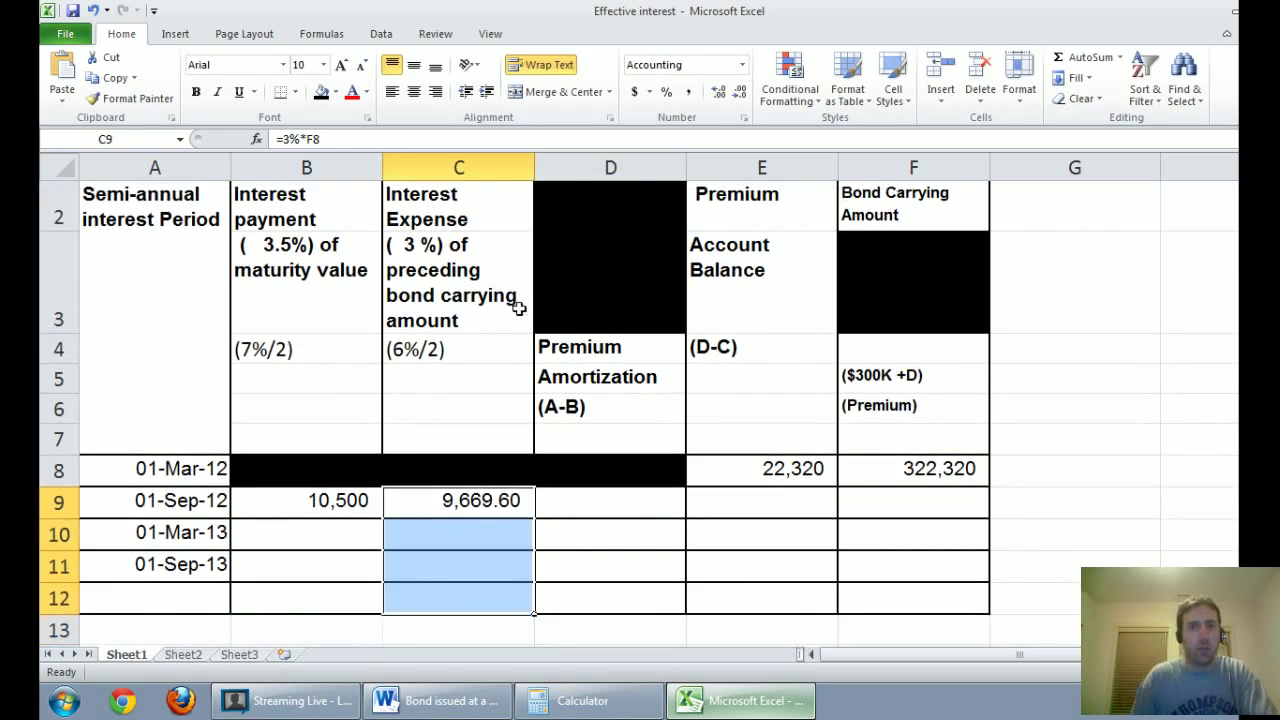
click(740, 91)
click(740, 91)
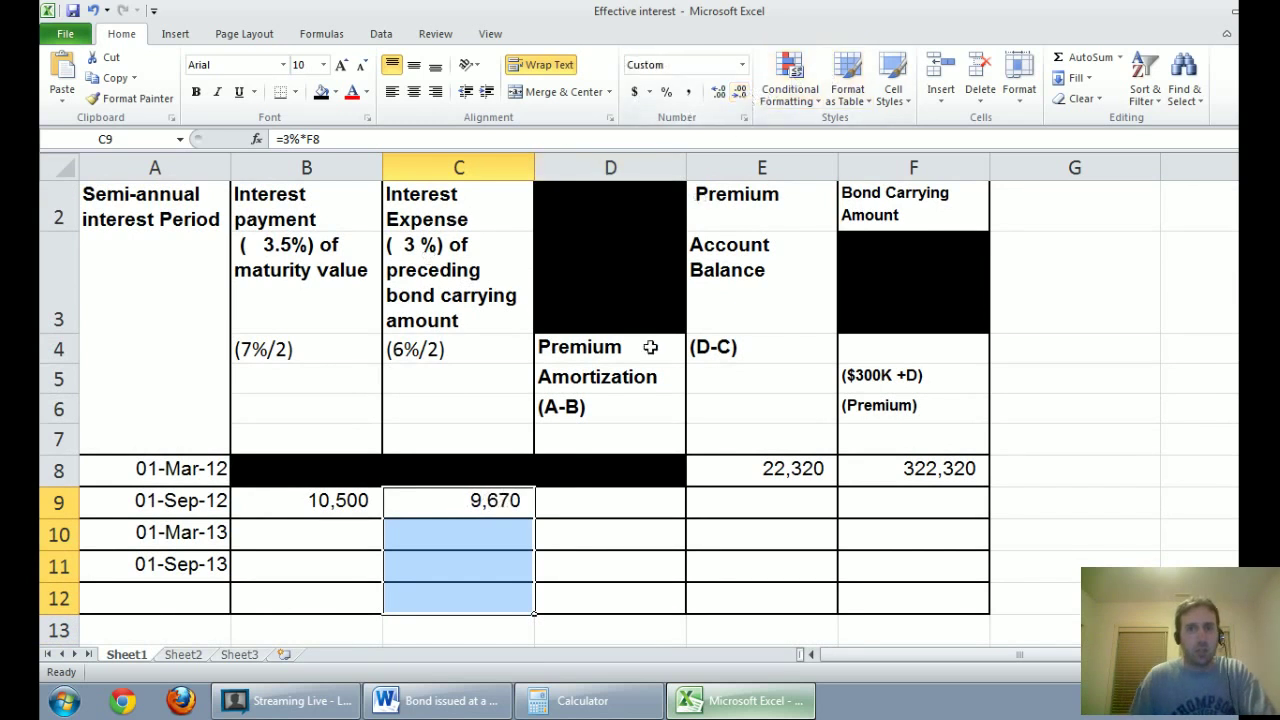
- Calculate the 01-Sep-12 premium amortization in D9 with the formula =B9-C9
click(624, 507)
scroll(545, 485, up, 1)
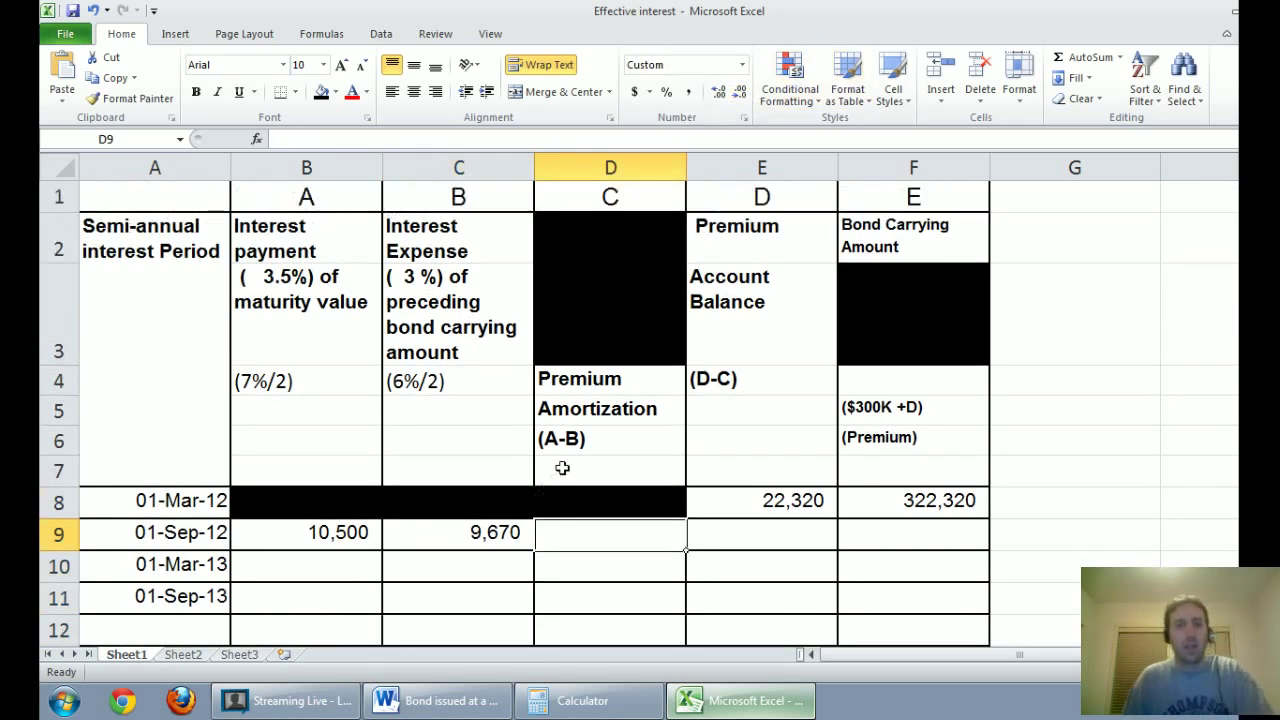
text(=)
click(338, 530)
text(-)
click(452, 532)
key(Return)
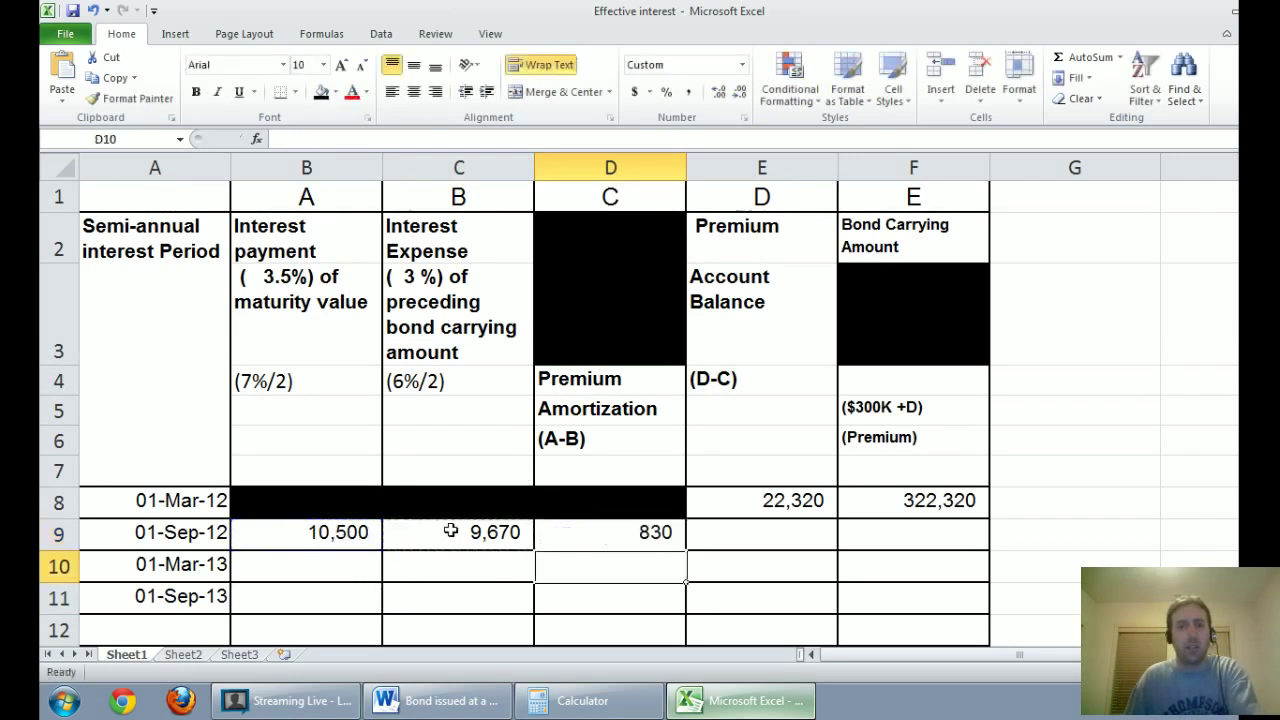
click(655, 532)
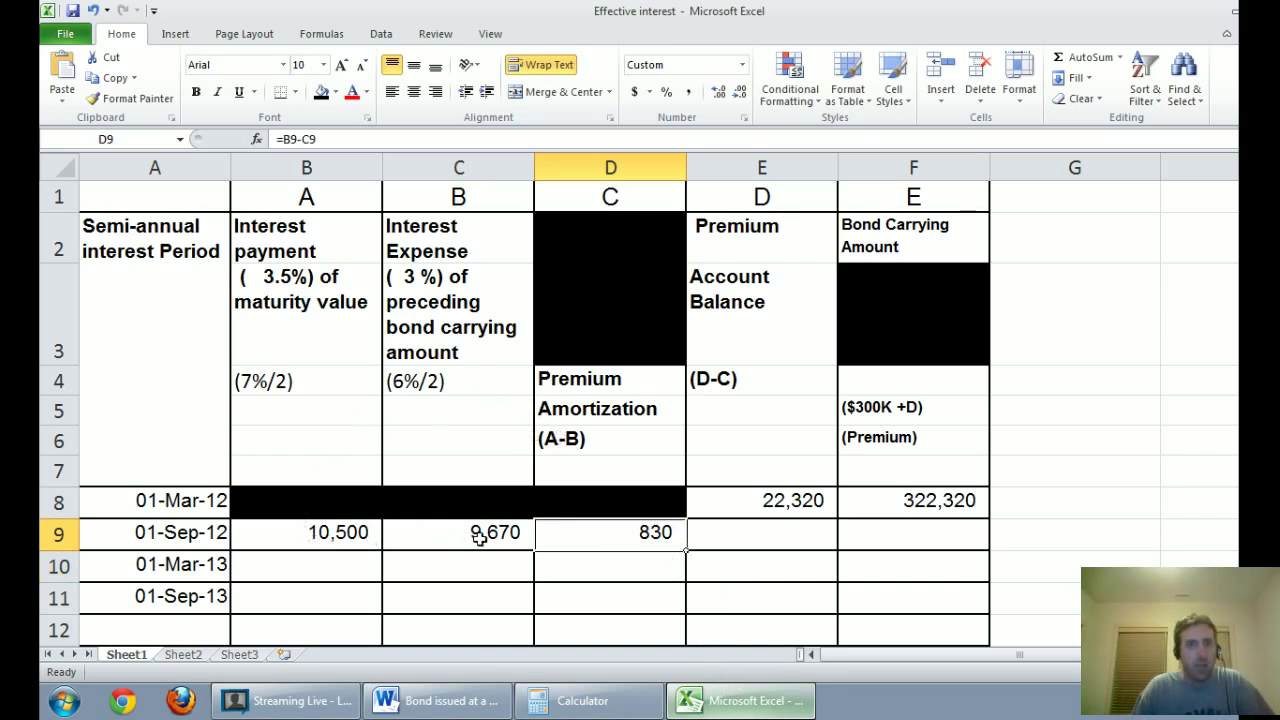
- Calculate the 01-Sep-12 premium account balance in E9 by subtracting the amortization in D9 from the preceding balance in E8
click(745, 538)
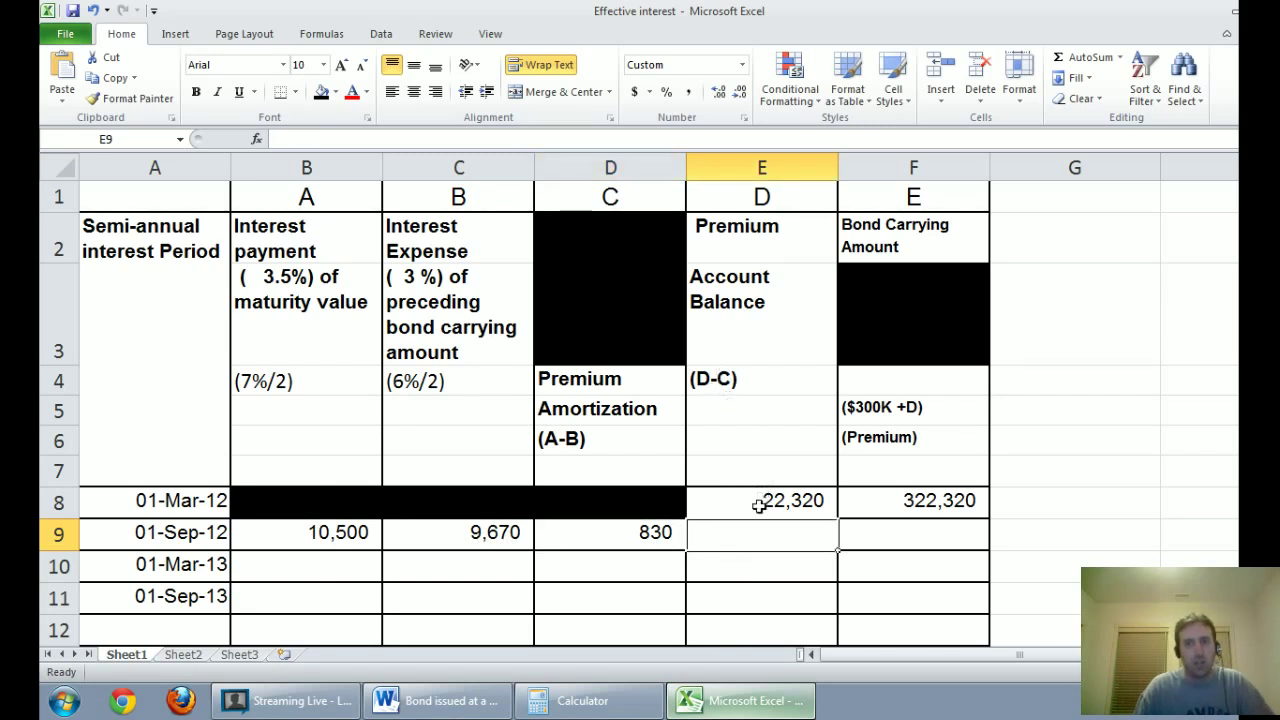
text(=)
click(765, 500)
text(-)
click(643, 531)
key(Return)
- Calculate the 01-Sep-12 bond carrying amount in F9 with the formula =300000+E9
click(902, 535)
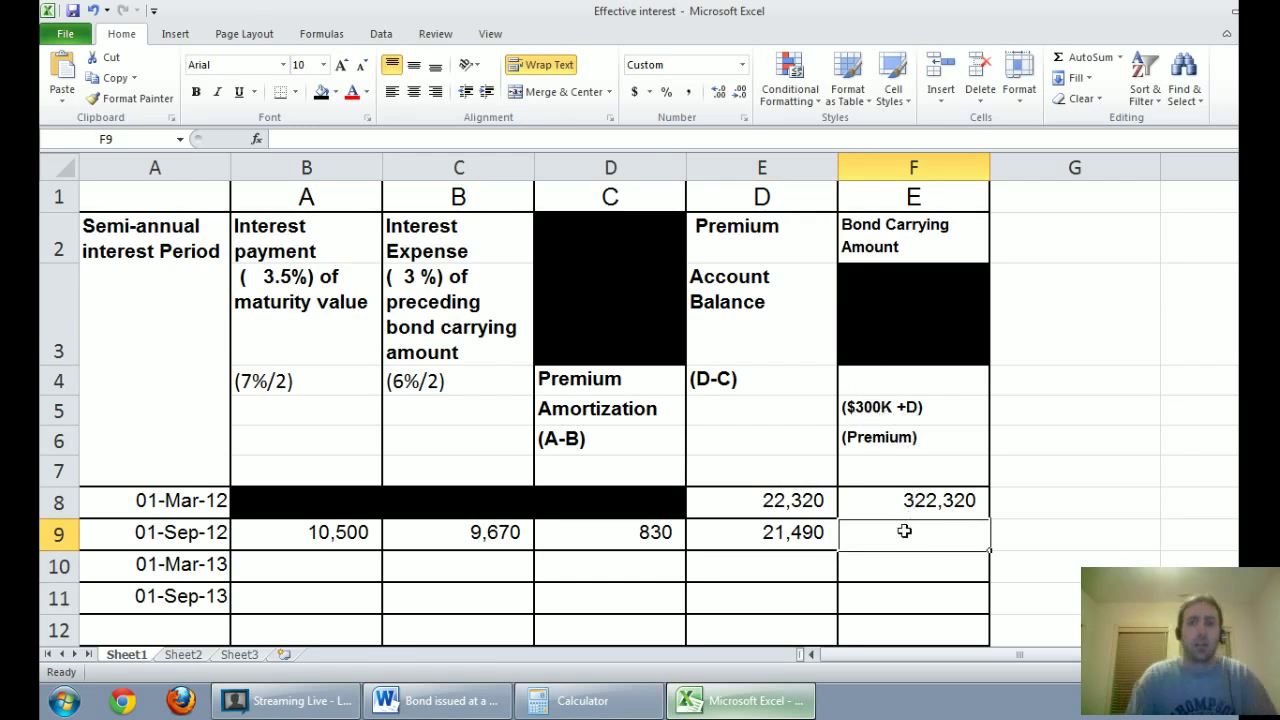
text(=300000)
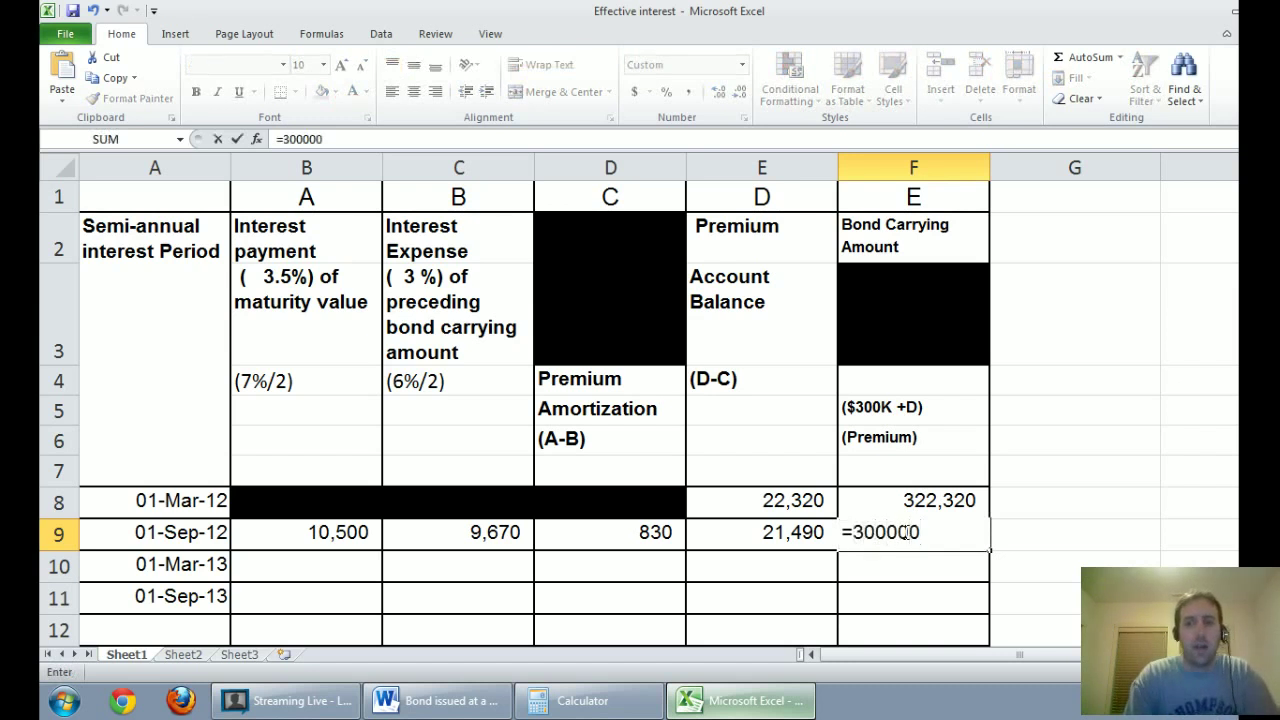
text(+)
click(797, 530)
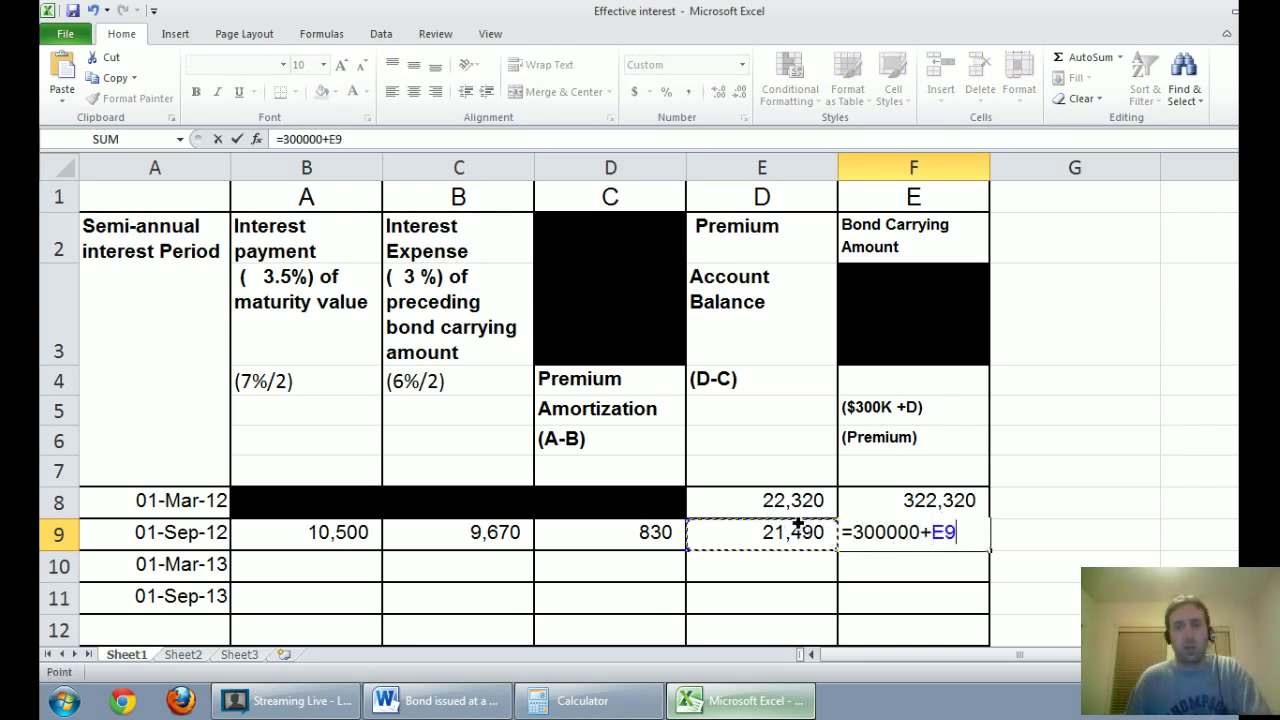
key(Return)
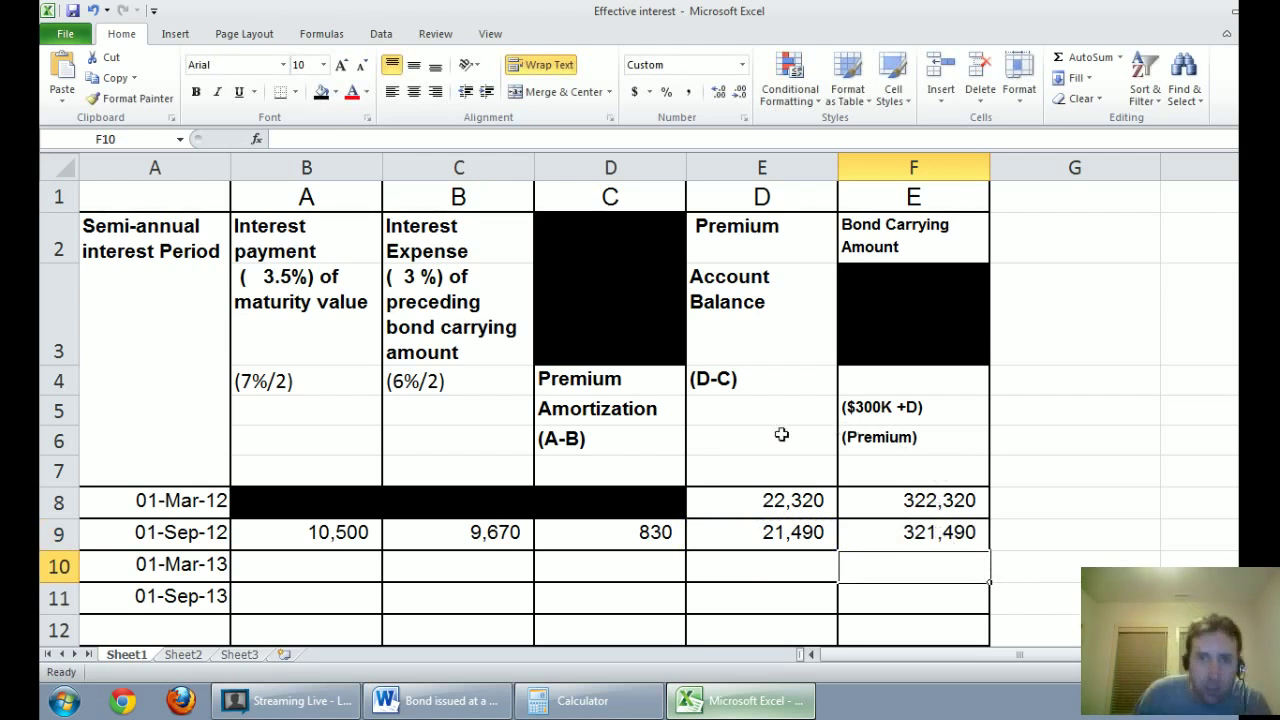
- Examine the premium account balance and bond carrying amount columns, including the ($300K +D) heading and the 01-Mar-12 carrying amount formula
click(762, 165)
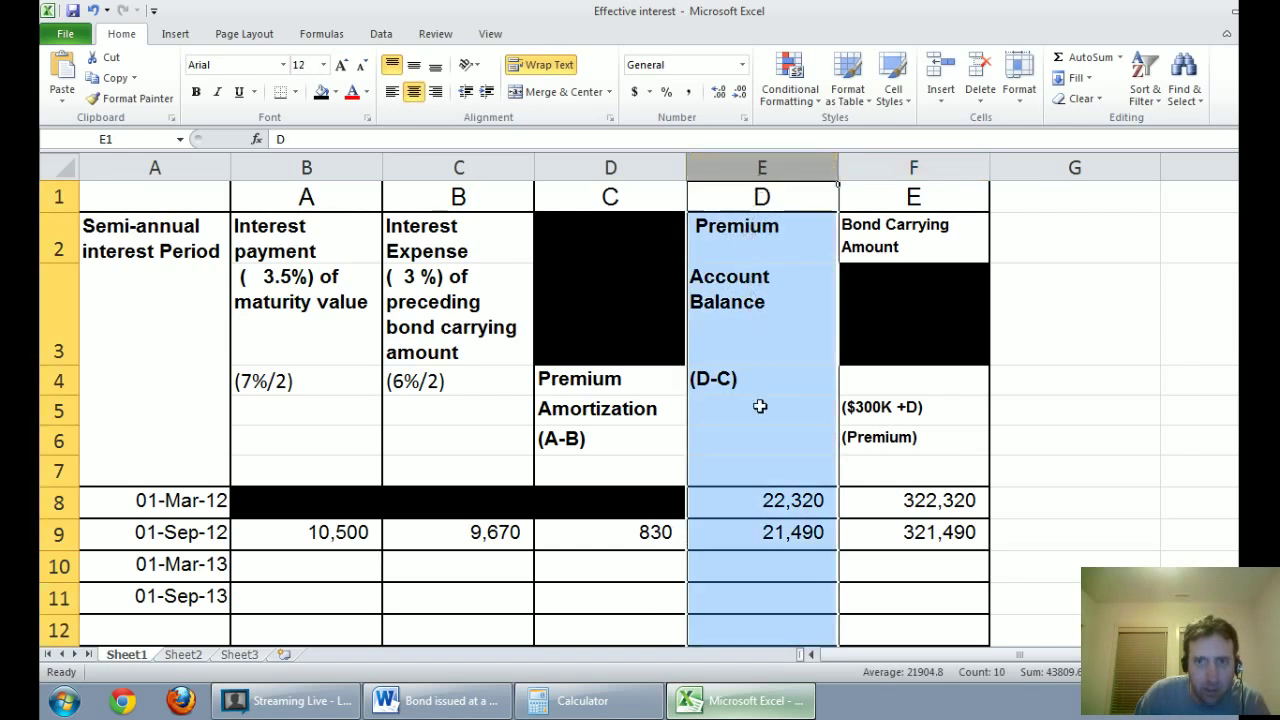
click(777, 500)
click(771, 530)
click(766, 566)
click(766, 598)
click(769, 631)
click(767, 578)
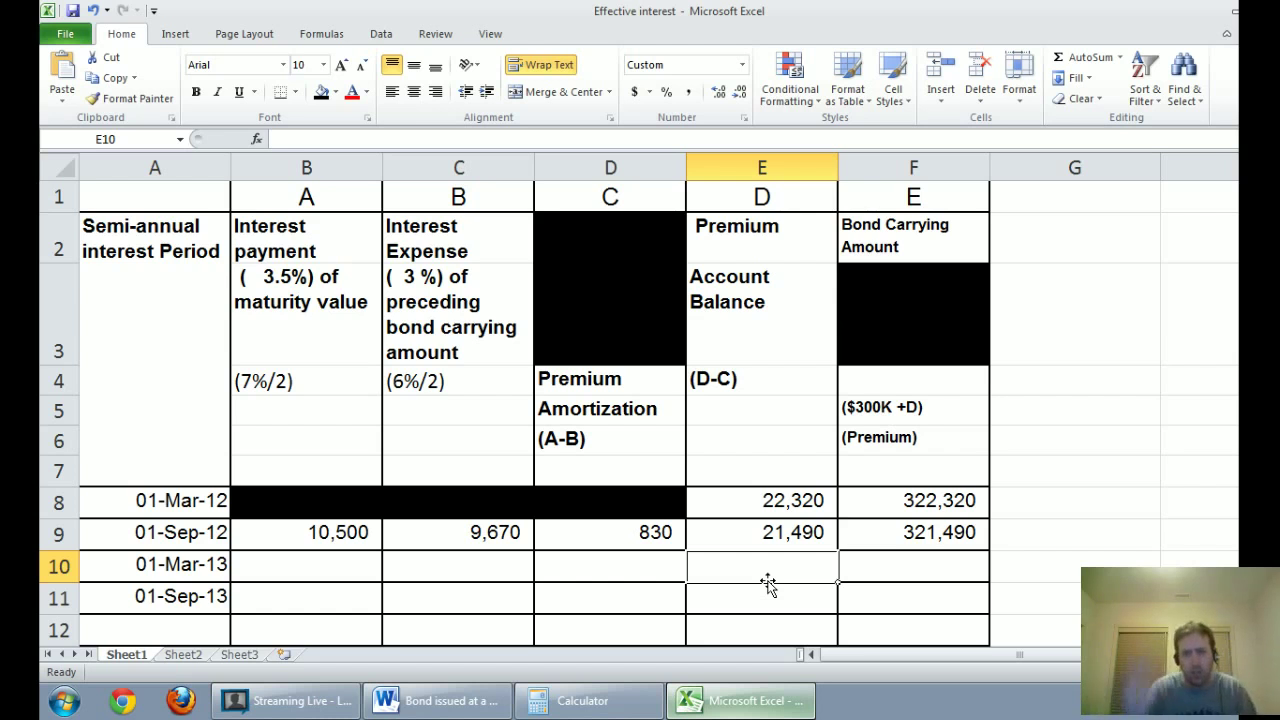
click(937, 167)
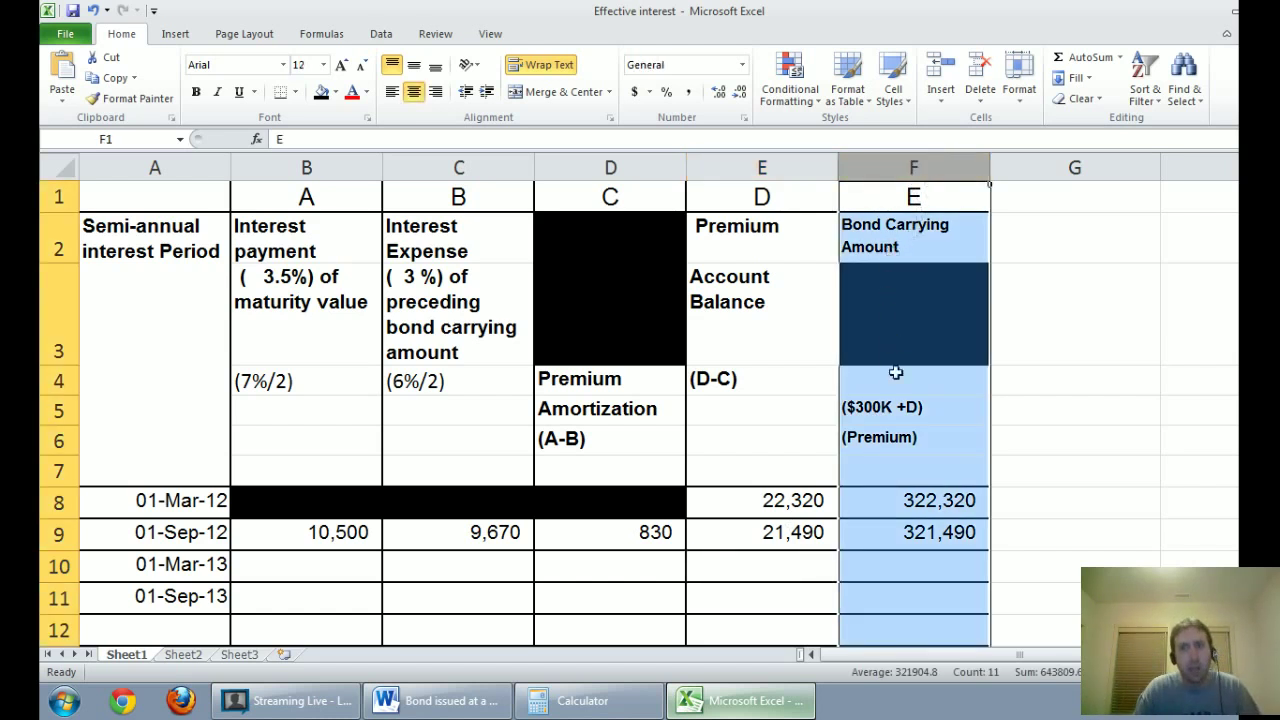
click(889, 407)
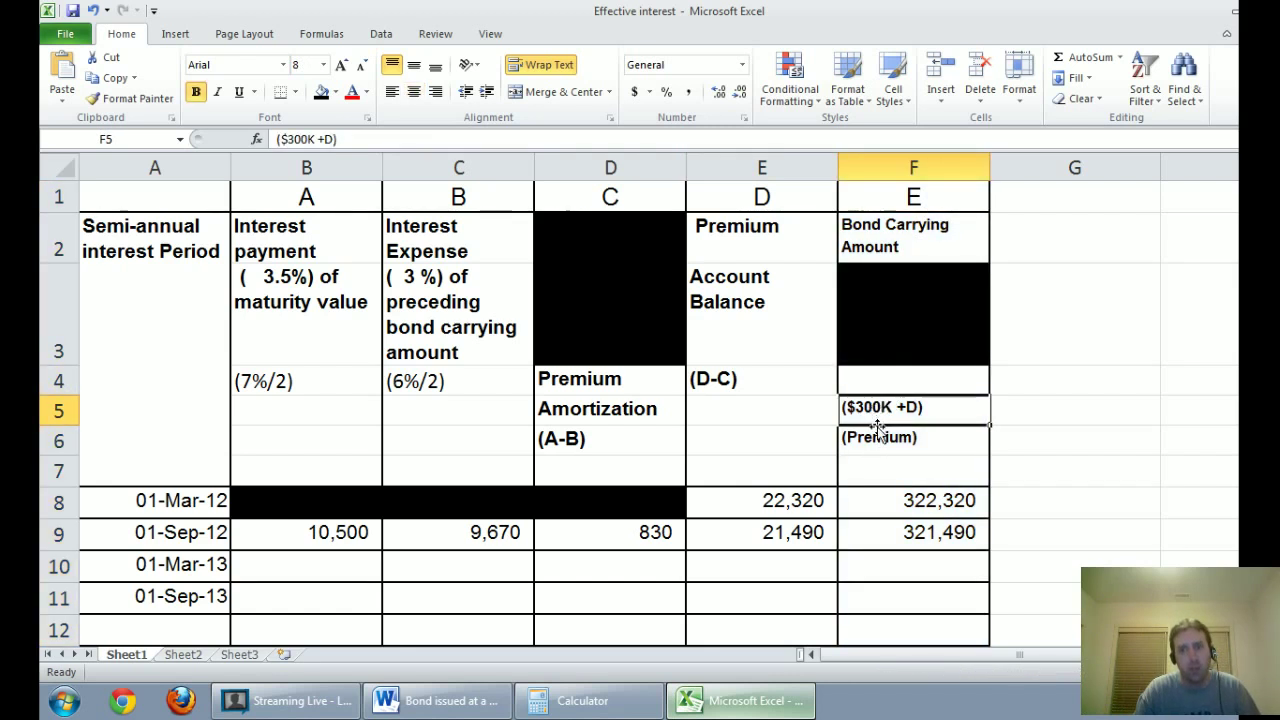
click(914, 512)
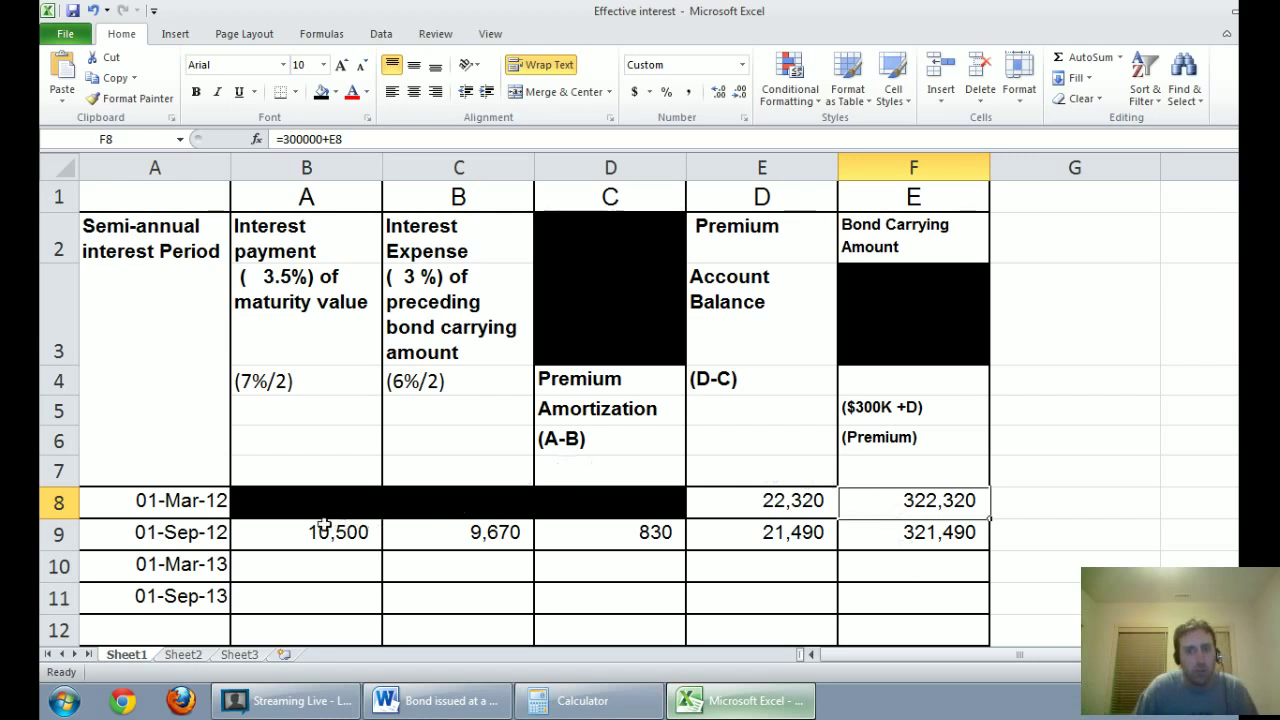
- Calculate the 01-Mar-13 interest payment in B10 with the formula =3.5%*300000
click(310, 566)
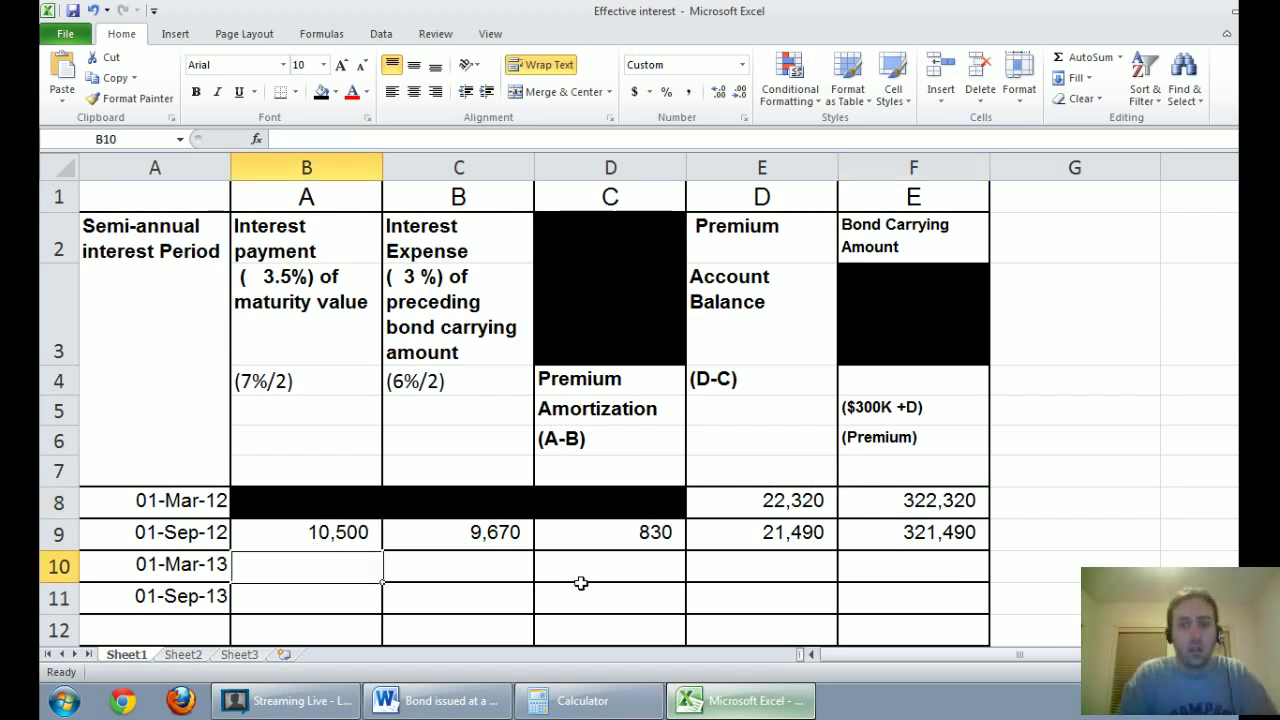
text(=3.5%)
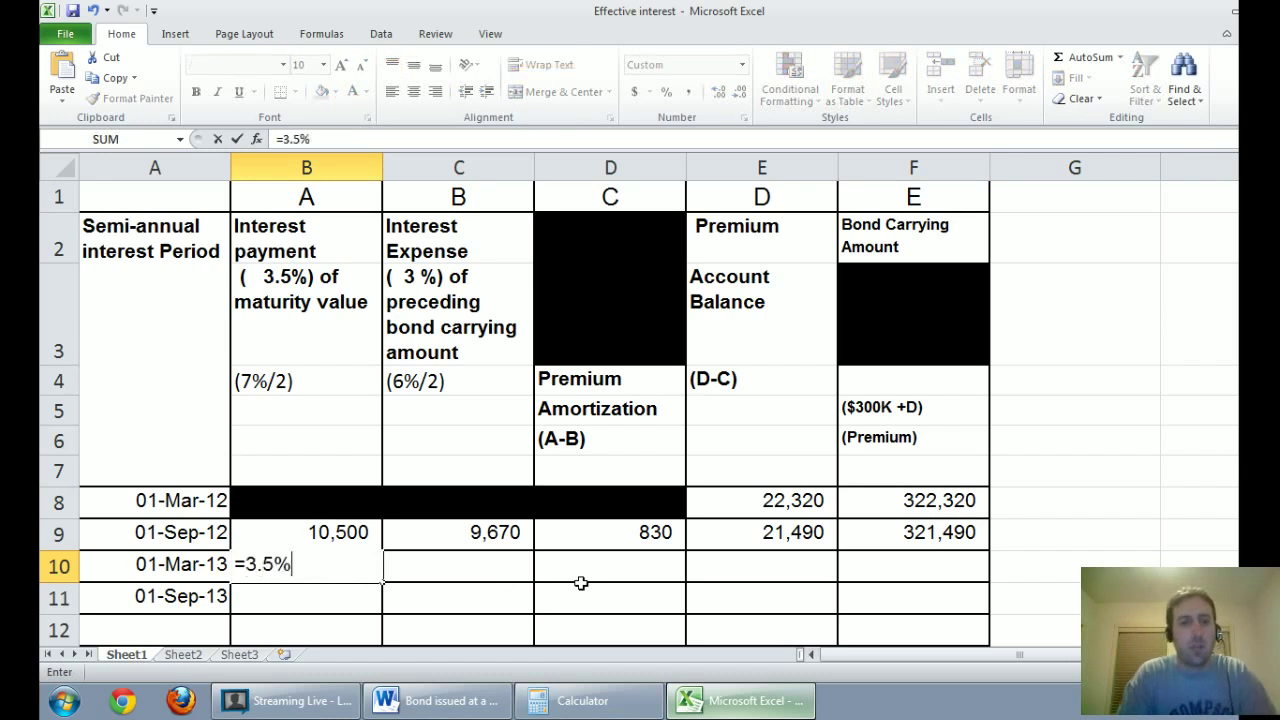
text(*)
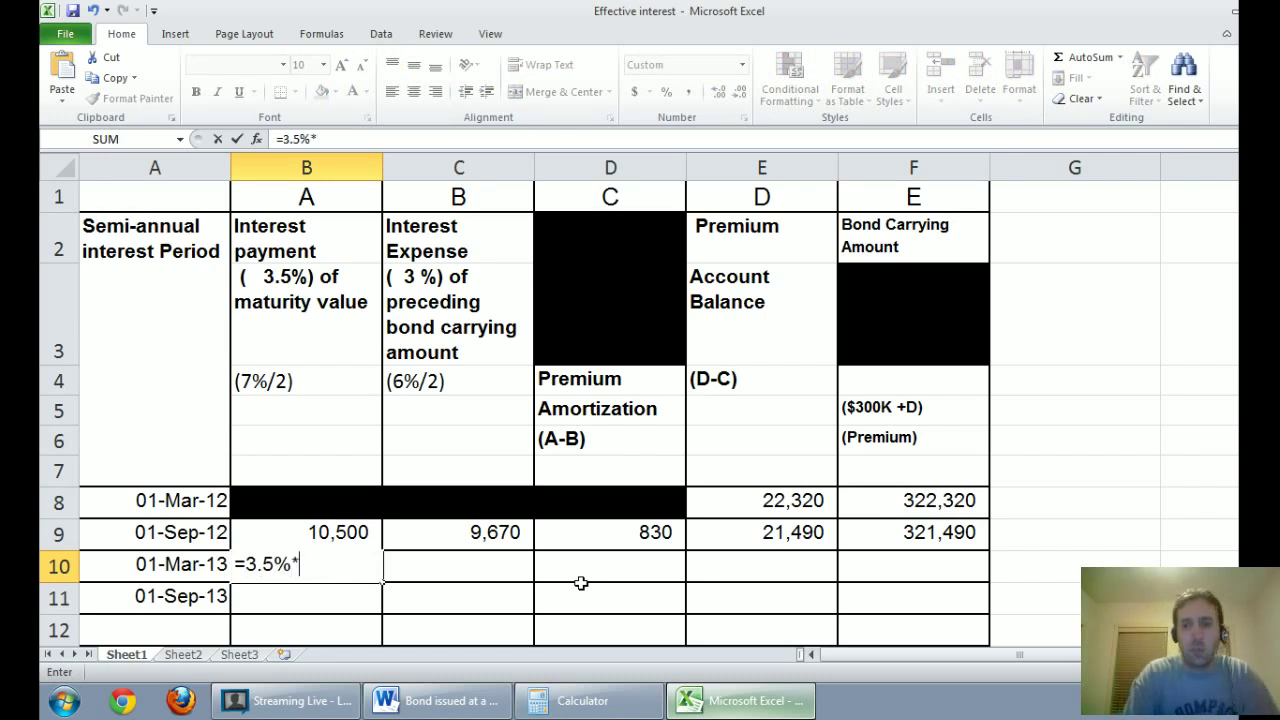
text(300000)
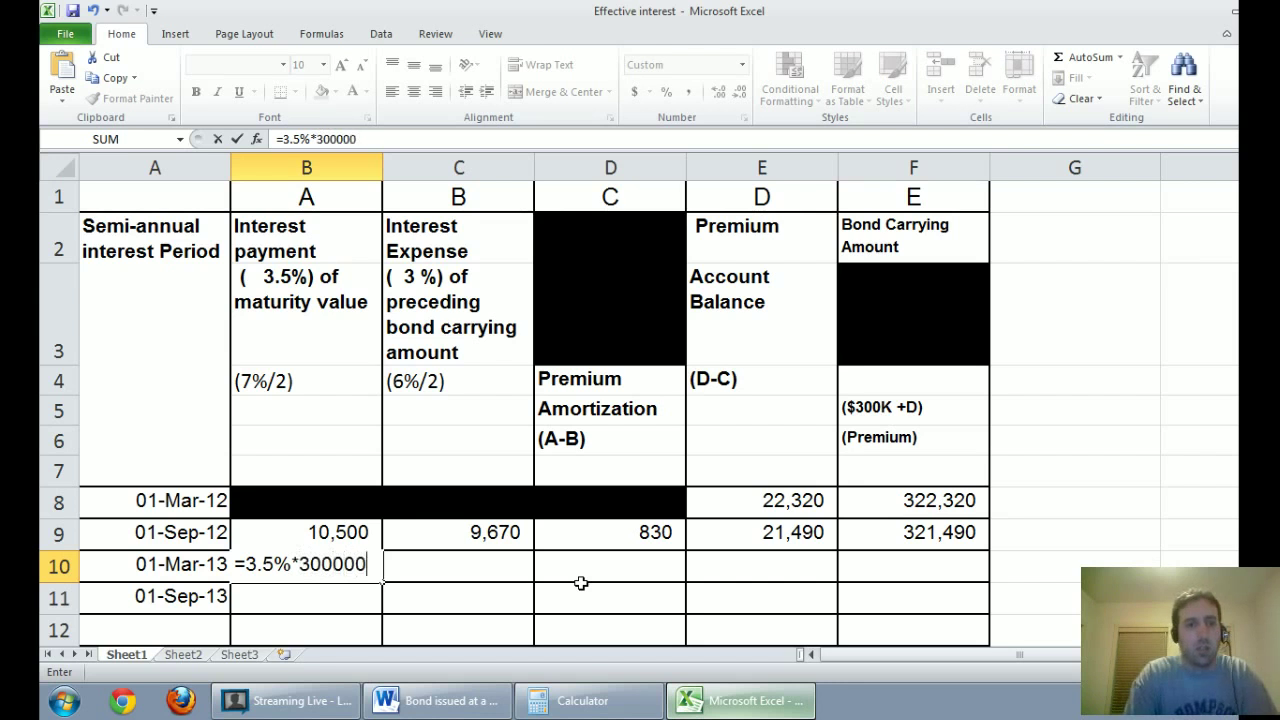
key(Return)
- Calculate the 01-Mar-13 interest expense in C10 with the formula =3%*F9
key(Right)
key(Up)
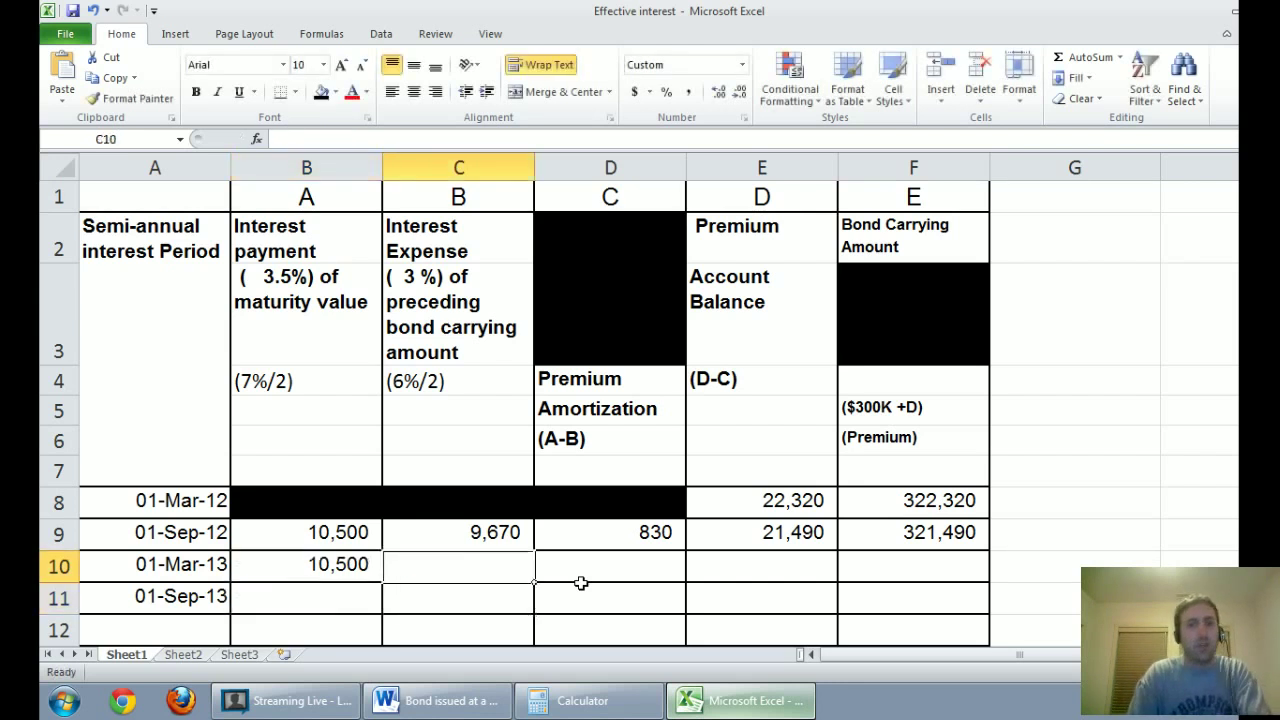
key(Left)
key(Right)
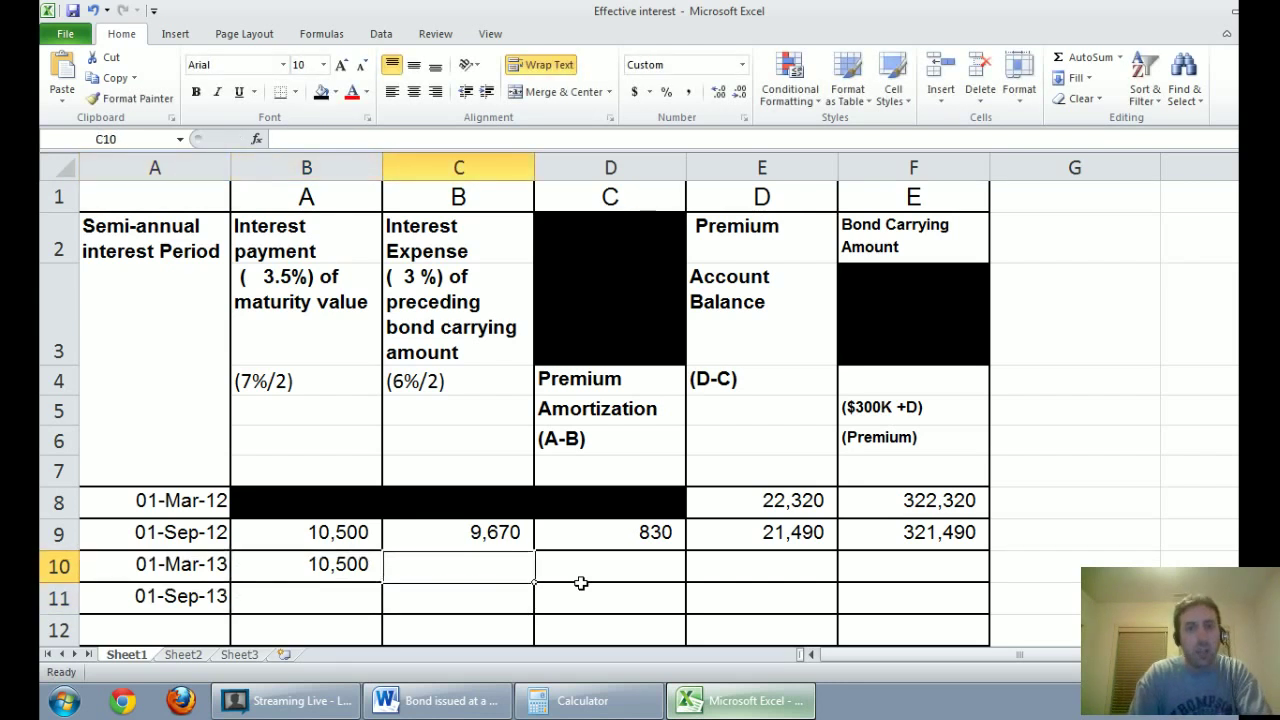
text(=)
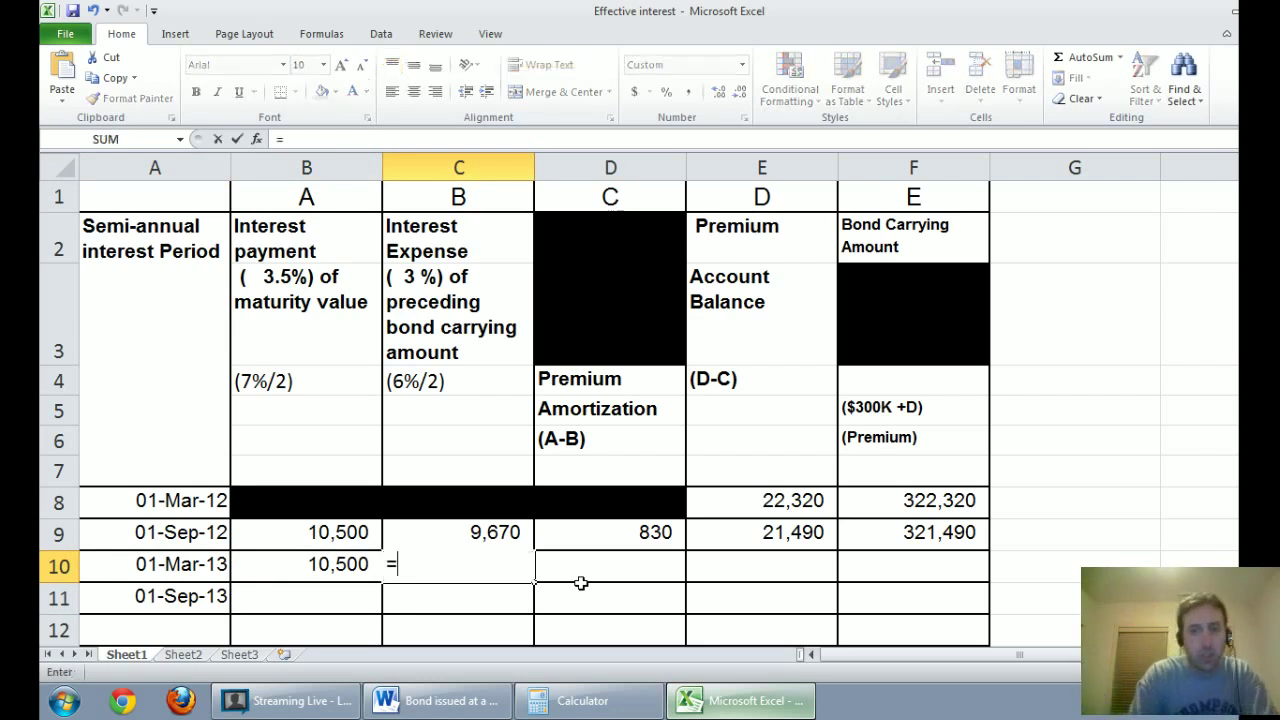
text(3%*)
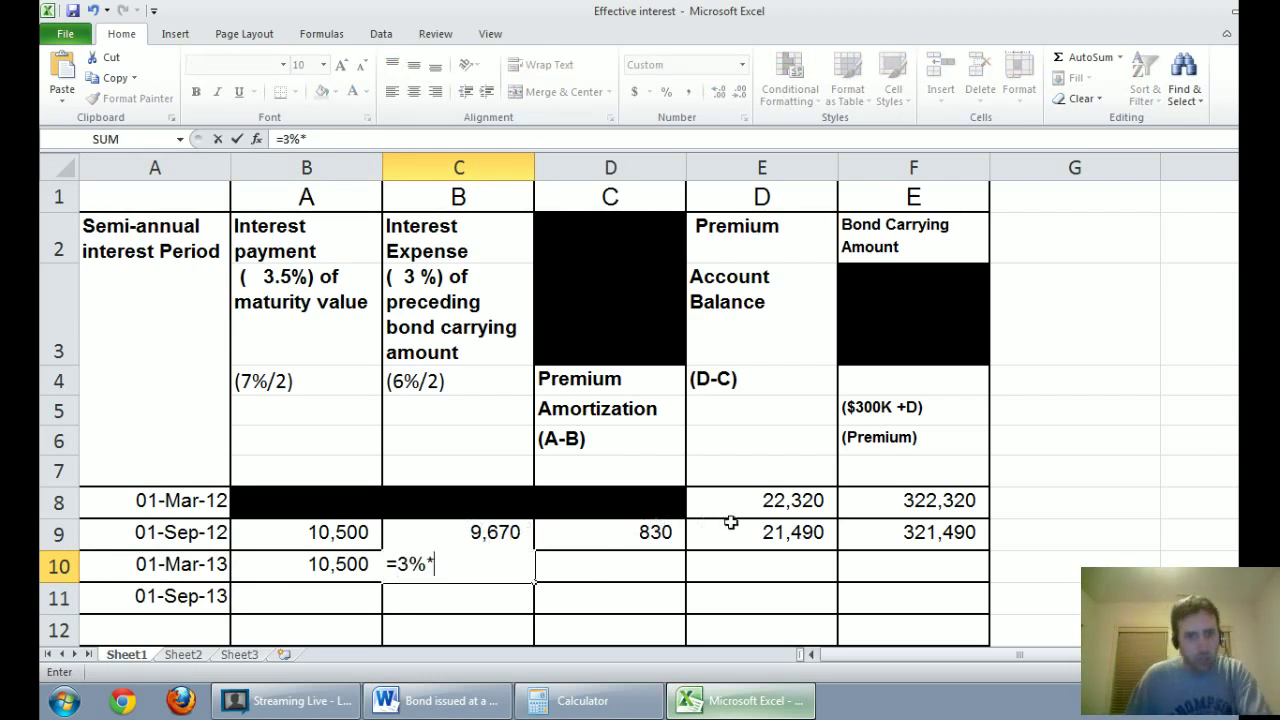
click(885, 532)
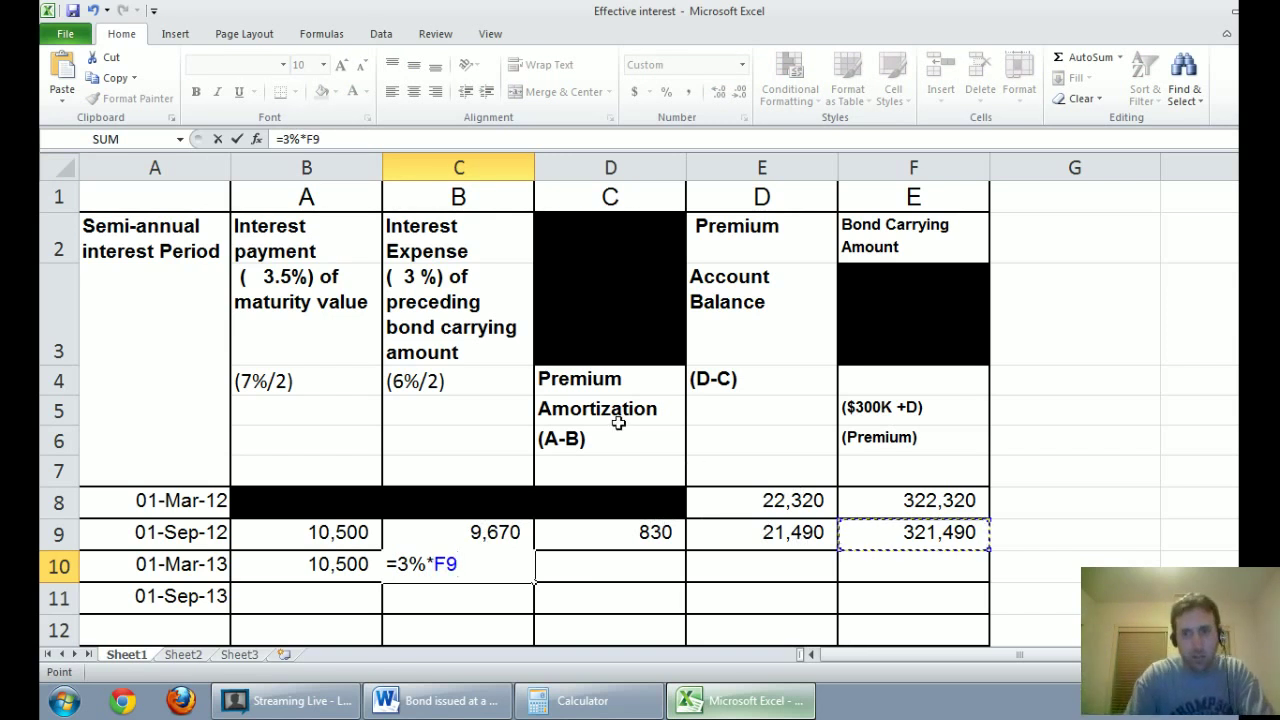
key(Return)
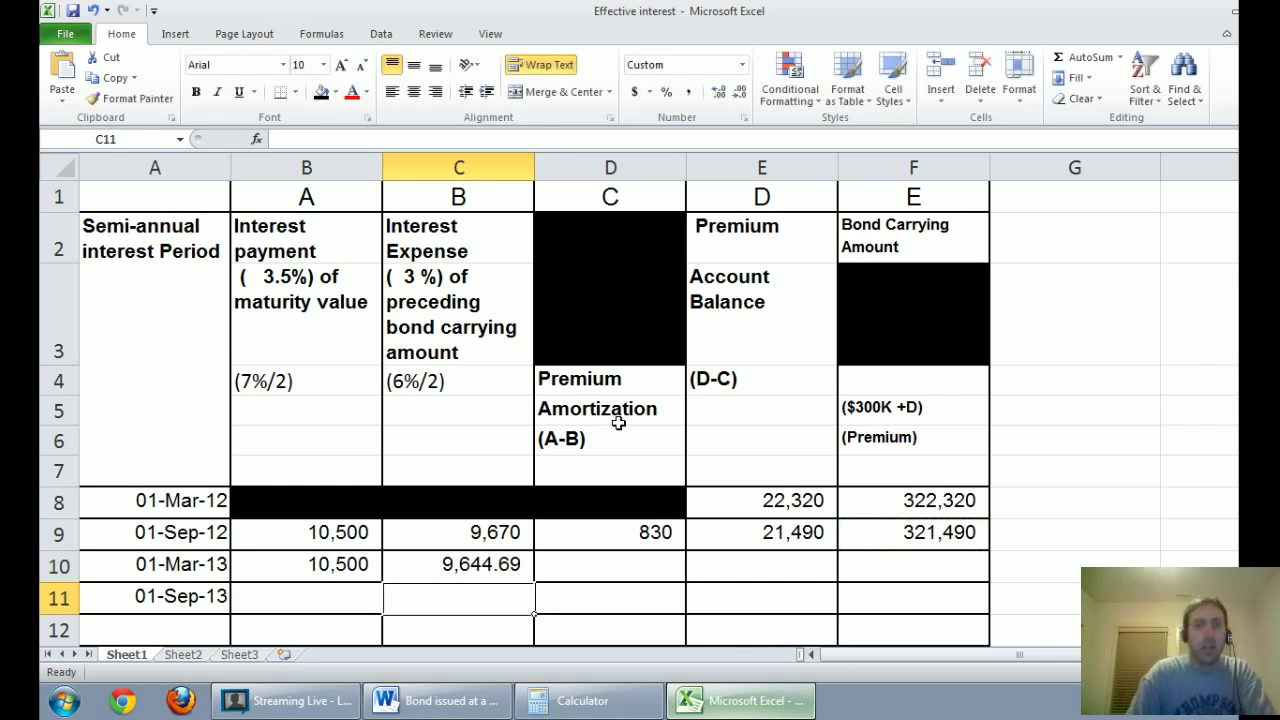
- Remove the decimal places from the 01-Mar-13 interest expense in C10
key(Up)
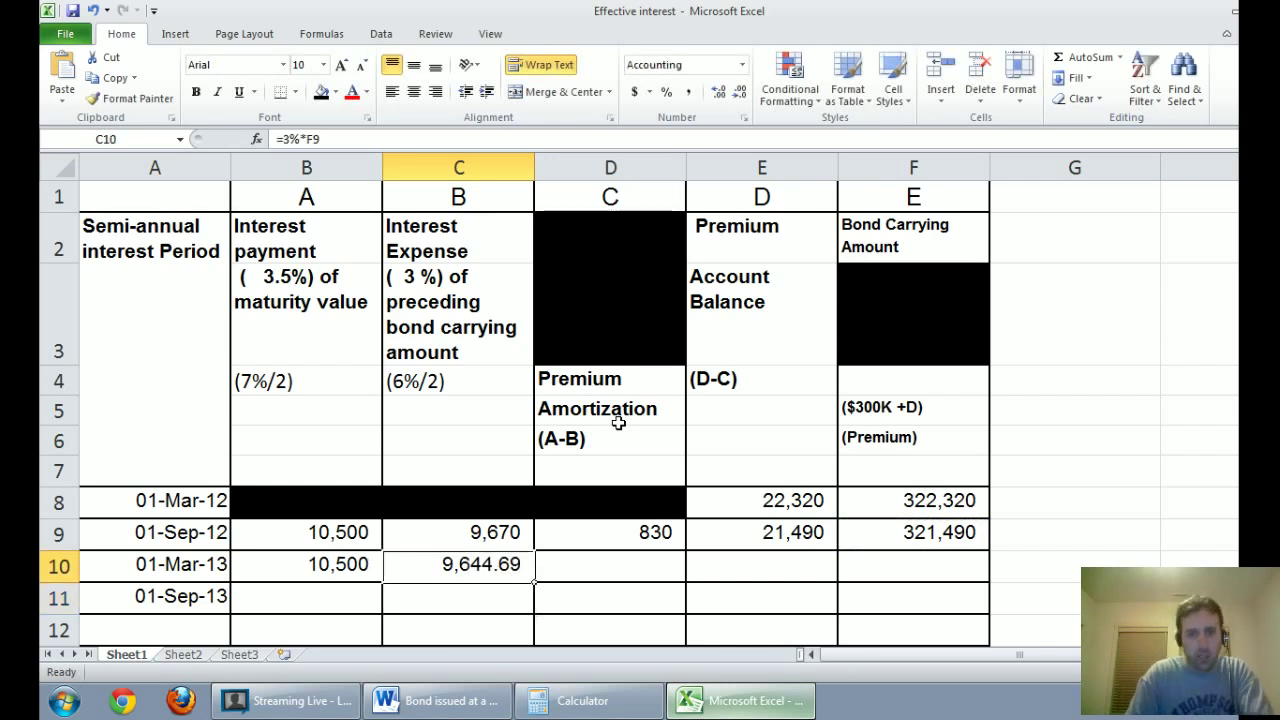
click(739, 91)
click(739, 91)
- Calculate the 01-Mar-13 premium amortization in D10 with the formula =B10-C10
click(648, 570)
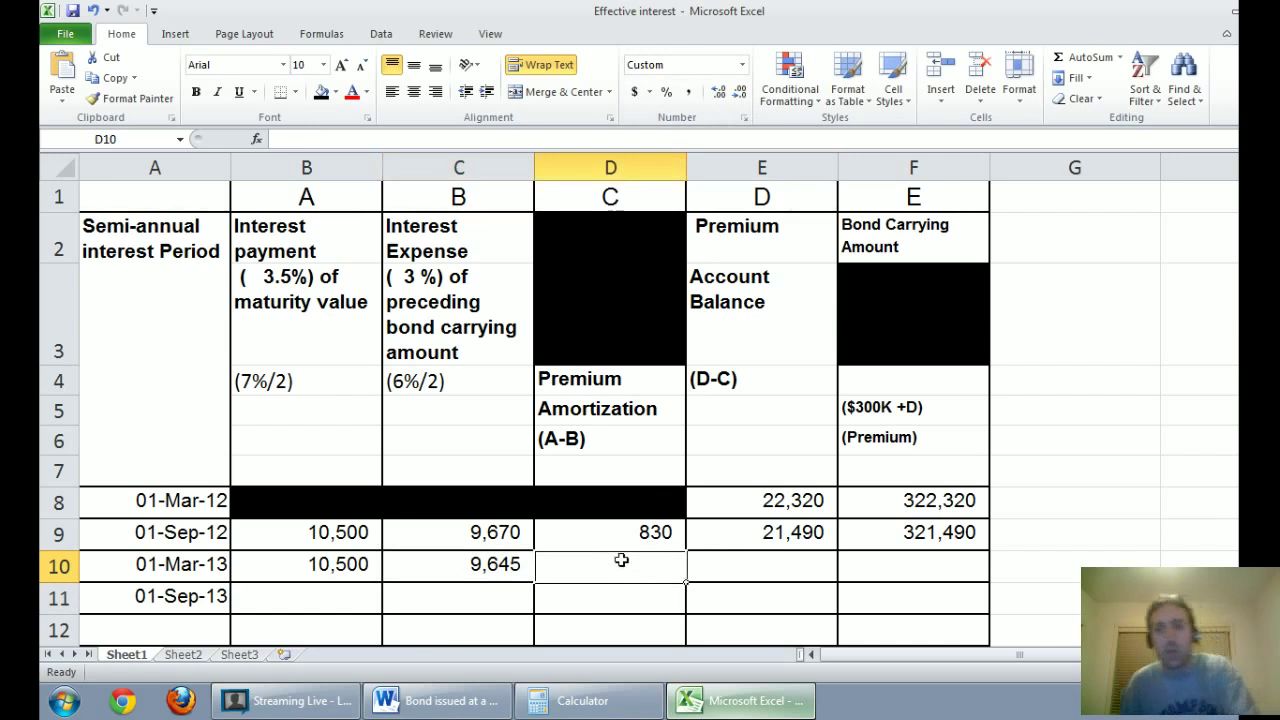
text(=)
click(335, 566)
text(-)
click(460, 564)
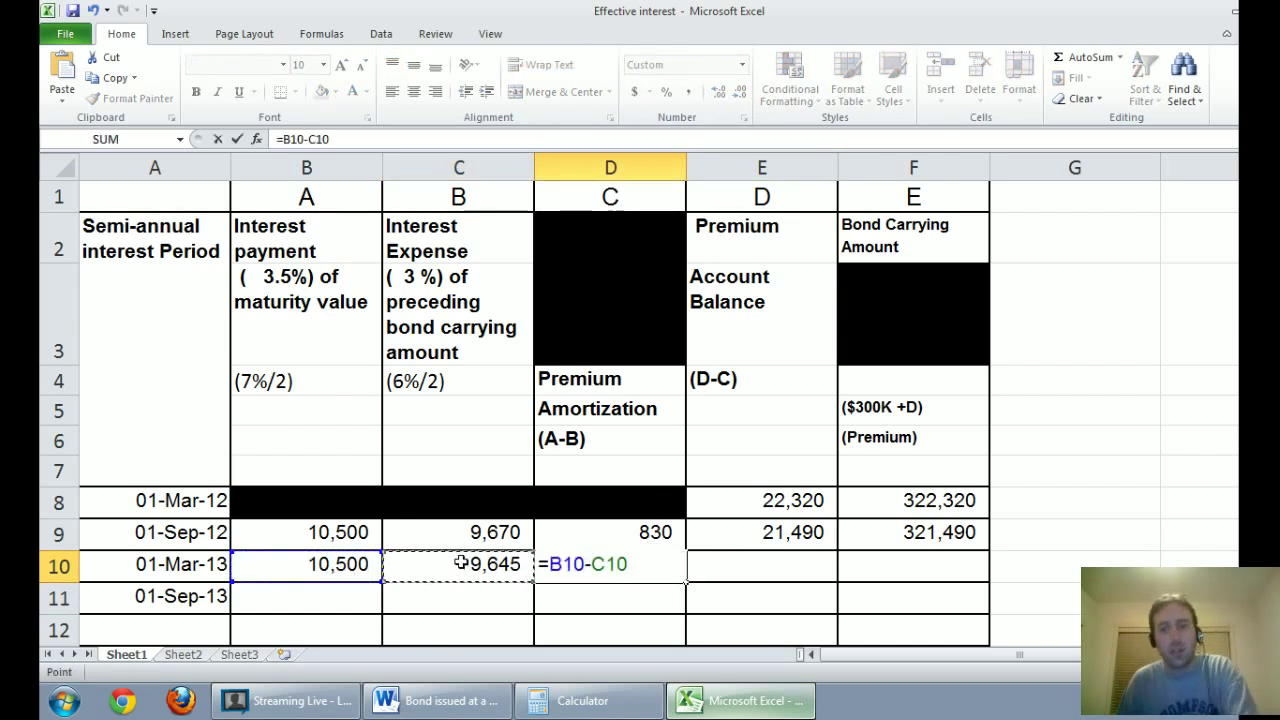
key(Return)
- Calculate the 01-Mar-13 premium account balance in E10 by subtracting the amortization in D10 from the preceding balance in E9
click(771, 555)
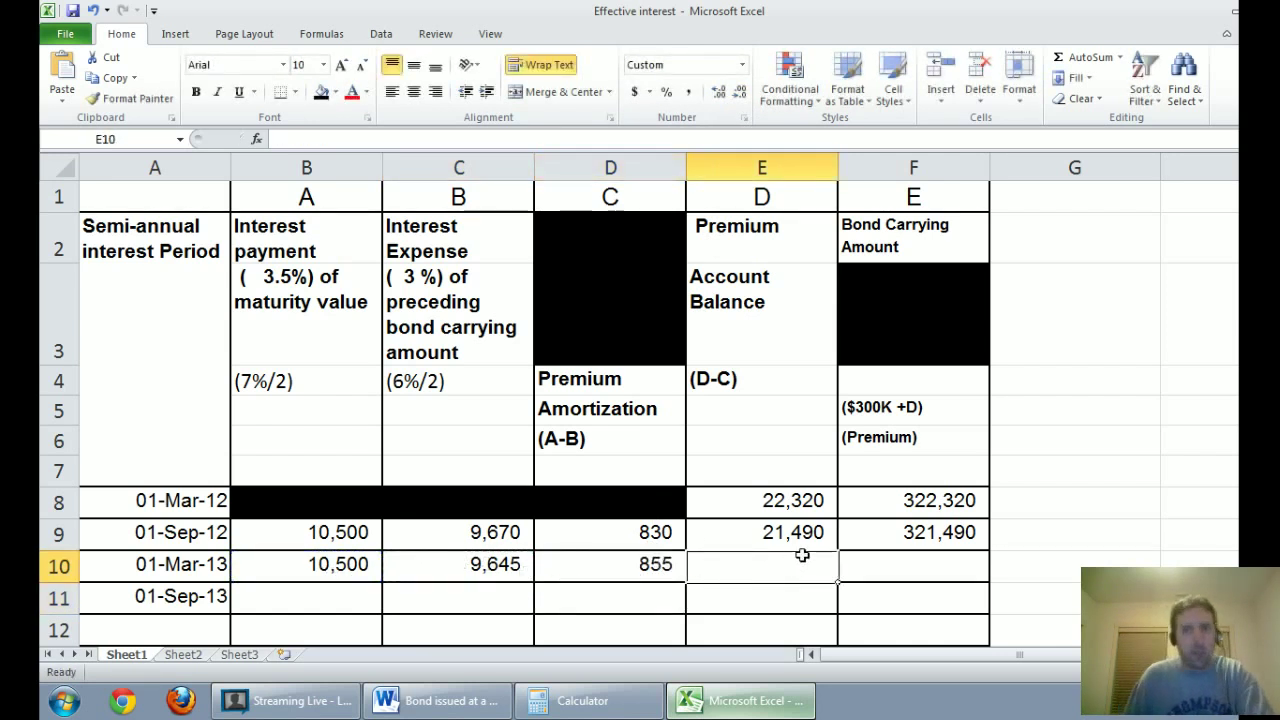
text(=)
click(789, 532)
text(-)
click(640, 568)
key(Return)
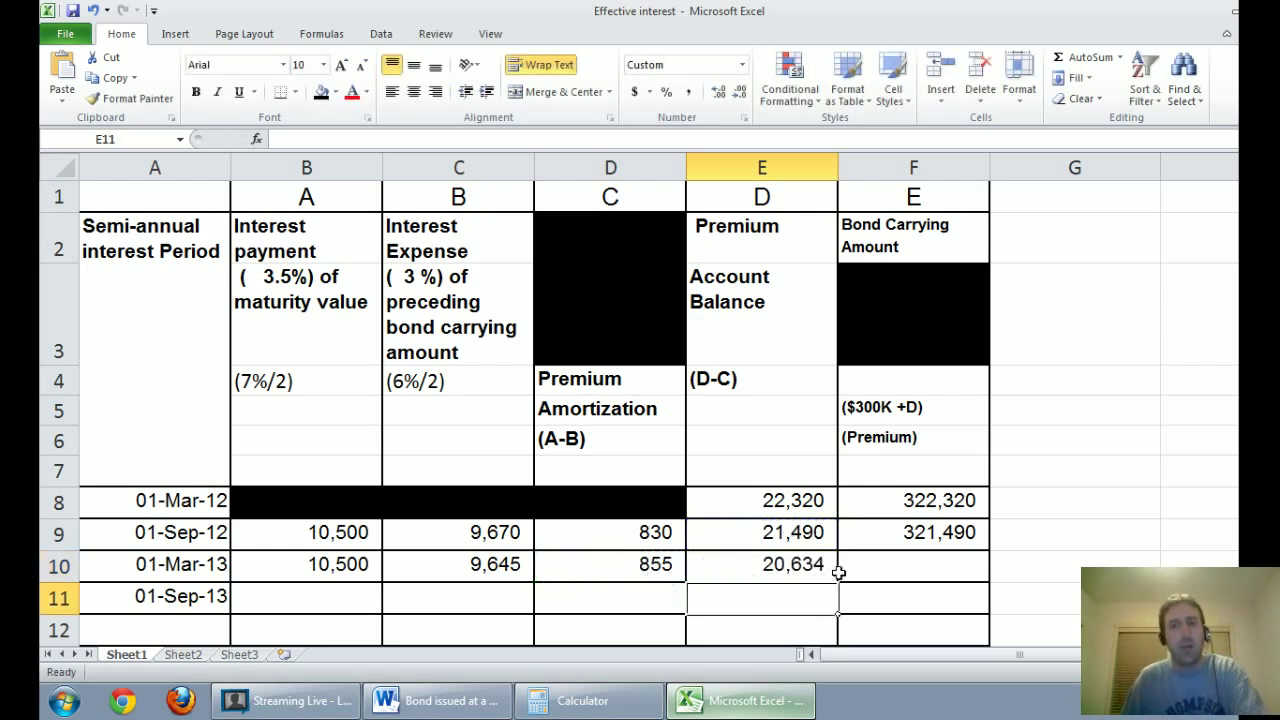
- Calculate the 01-Mar-13 bond carrying amount in F10 with the formula =300000+E10
click(874, 563)
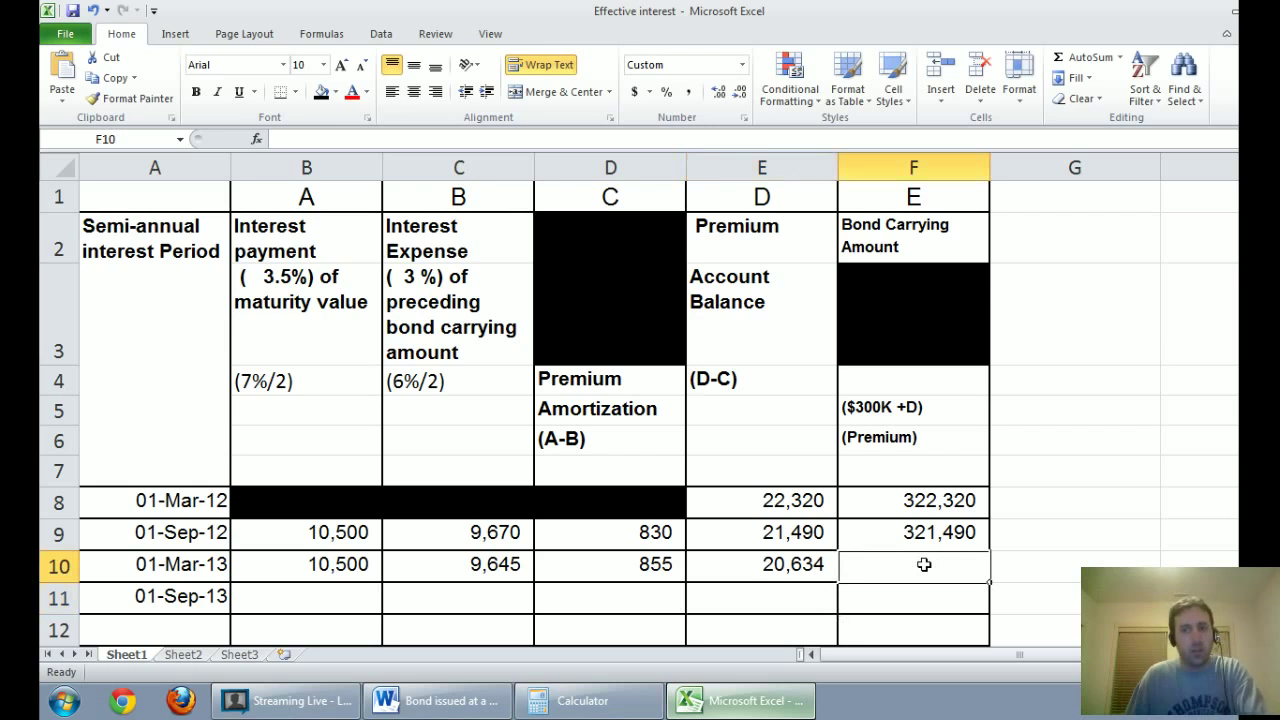
text(-30000)
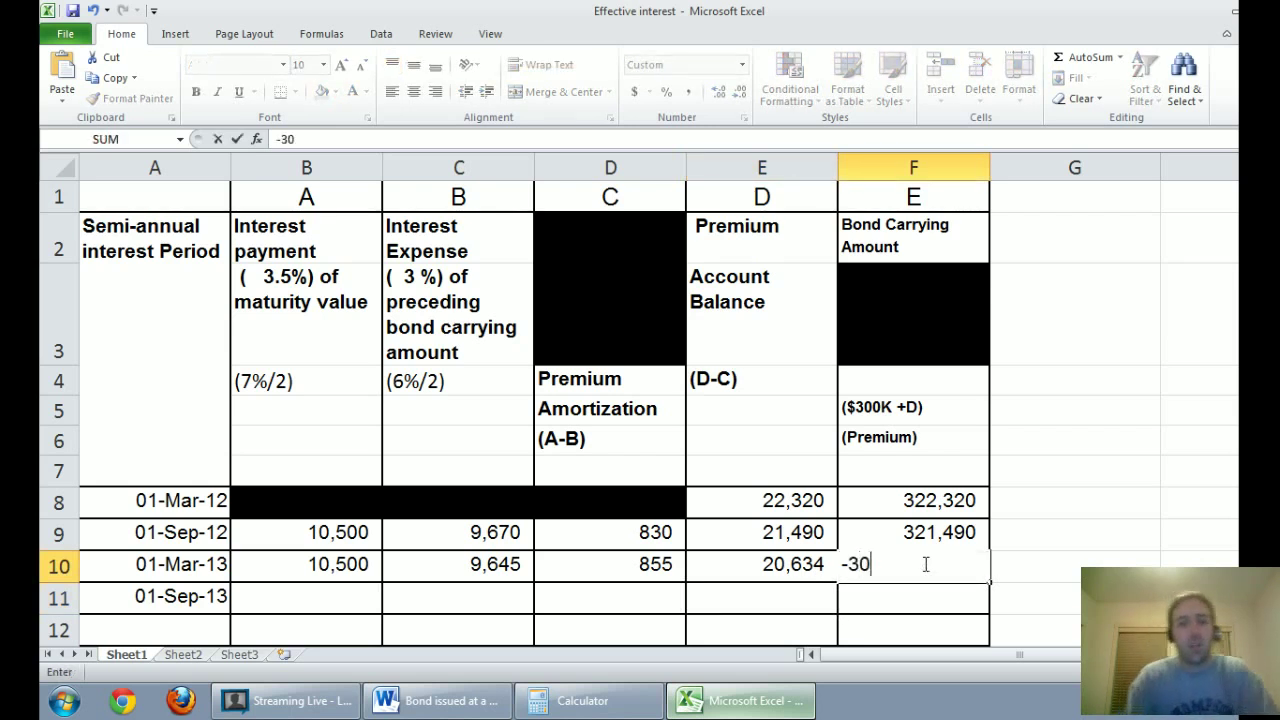
key(BackSpace)
key(BackSpace)
key(BackSpace)
key(BackSpace)
key(BackSpace)
key(BackSpace)
text(=300000+)
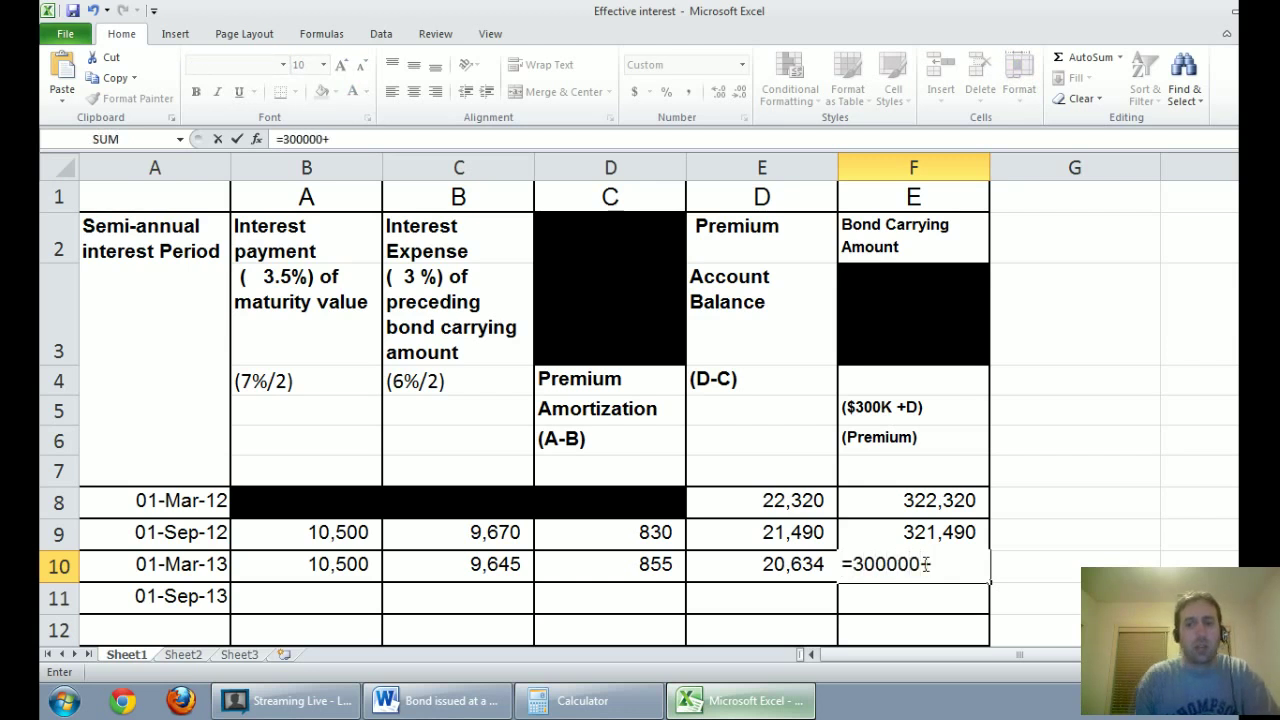
click(800, 566)
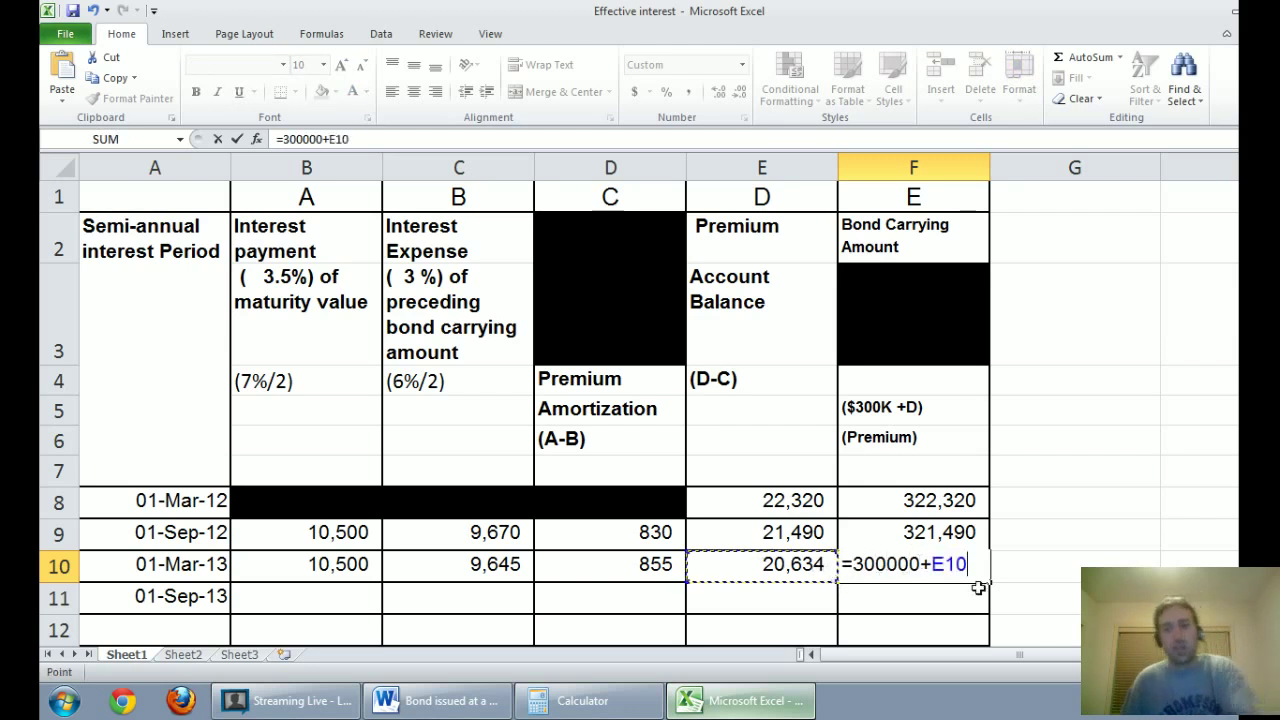
key(Return)
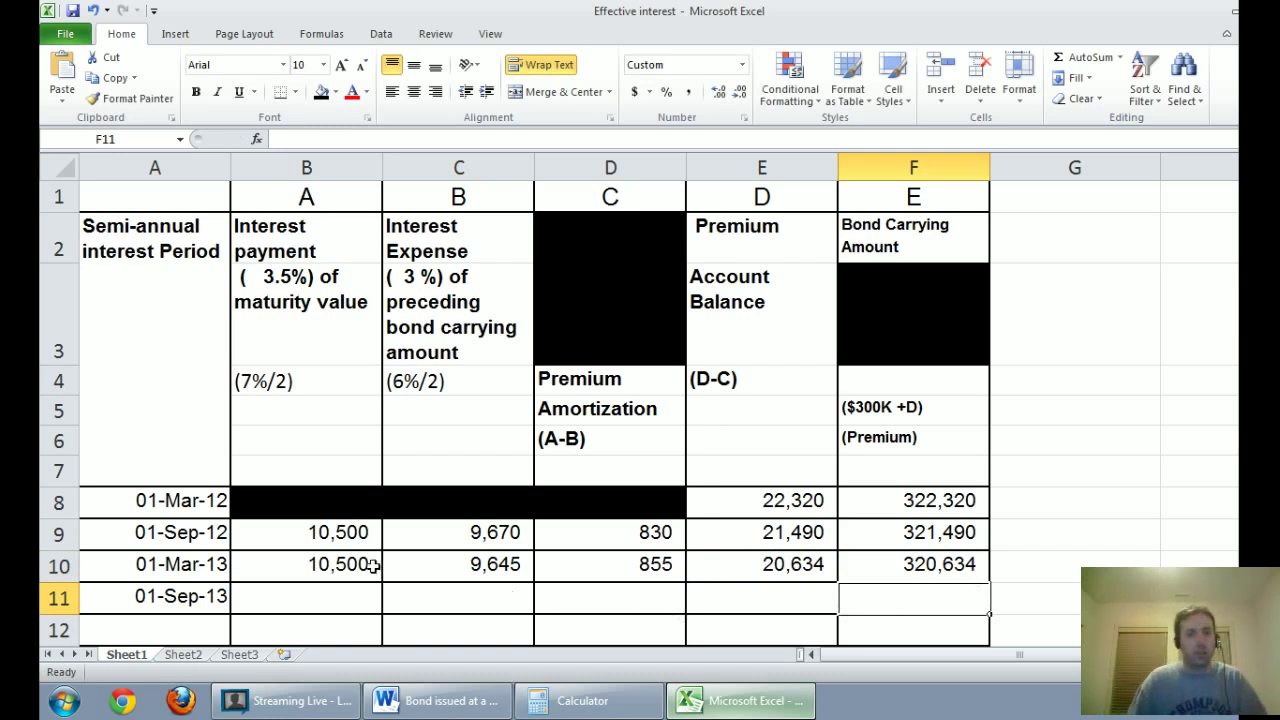
- Fill the formulas of B10:F10 down through row 28 and check the last row's premium account balance and bond carrying amount
drag(360, 564, 985, 623)
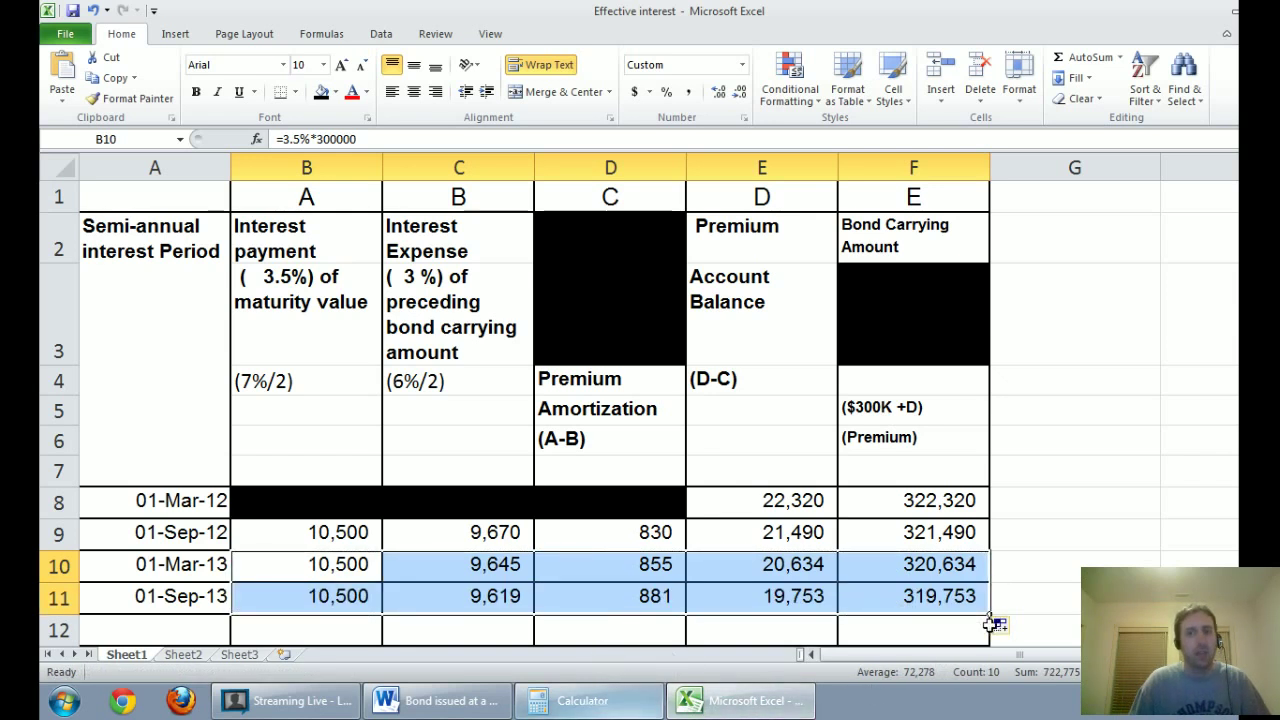
drag(990, 612, 986, 560)
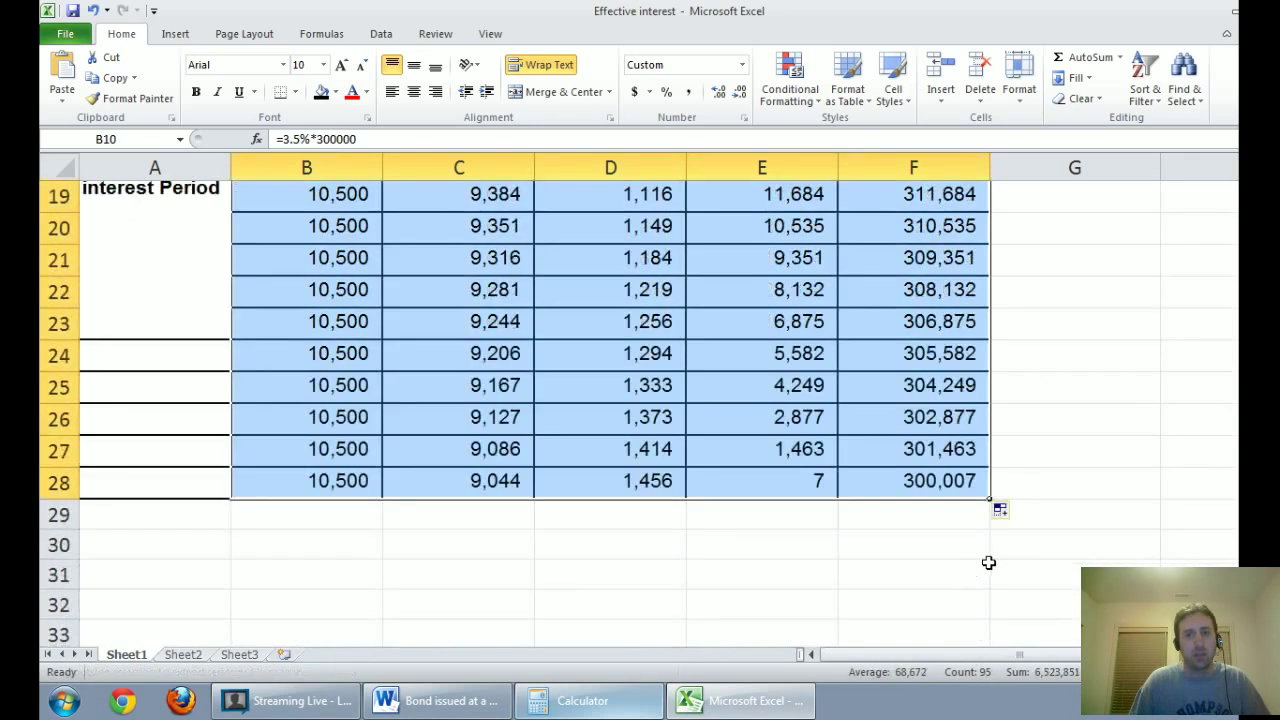
scroll(986, 560, up, 5)
scroll(988, 567, down, 4)
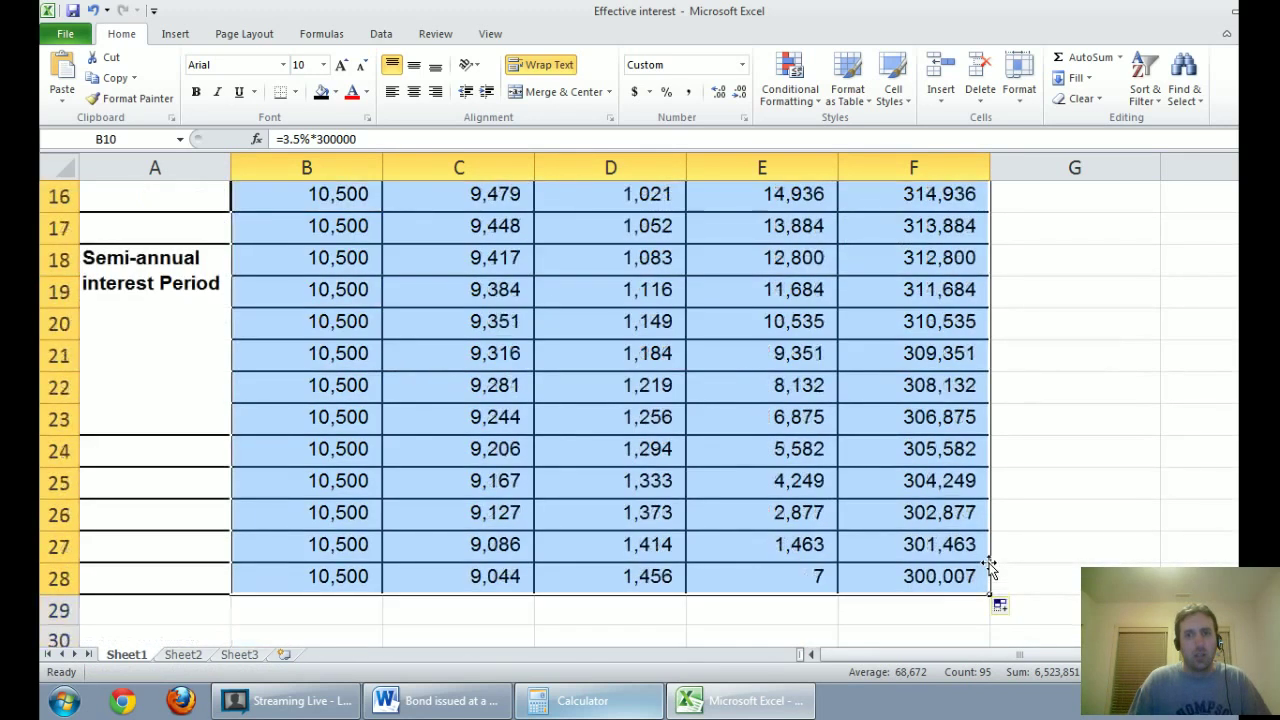
click(948, 580)
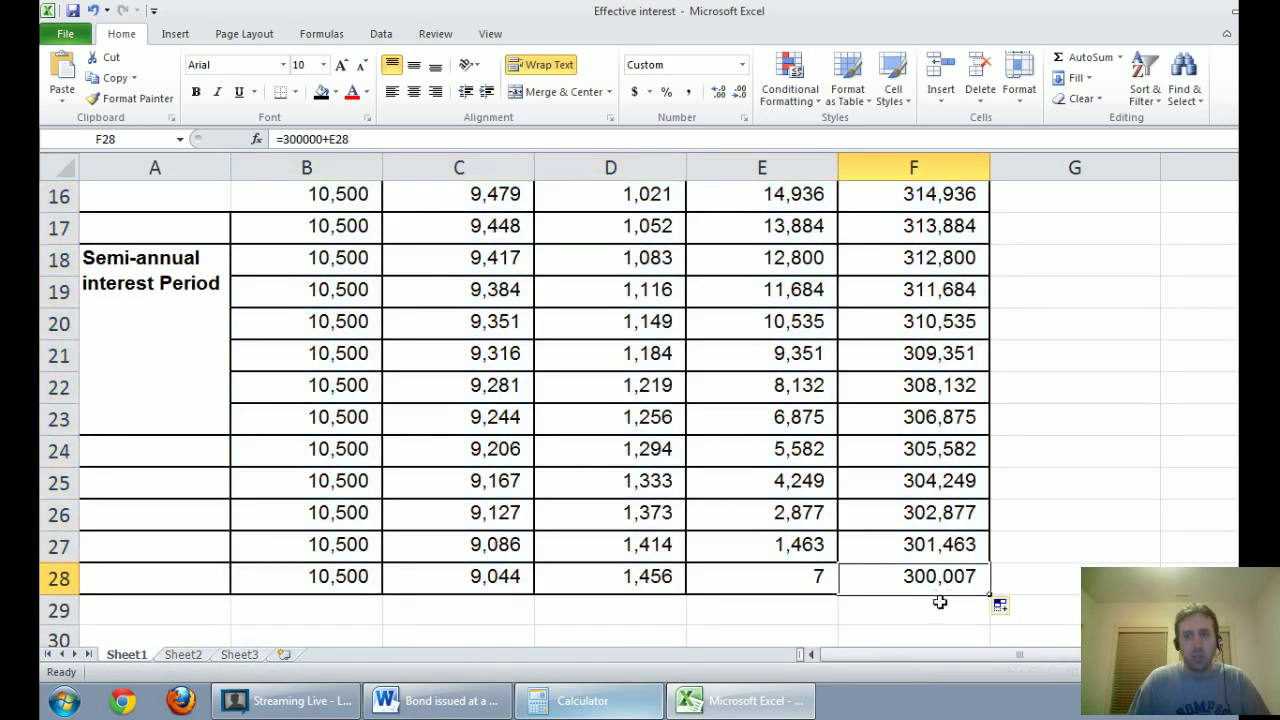
click(828, 578)
click(852, 578)
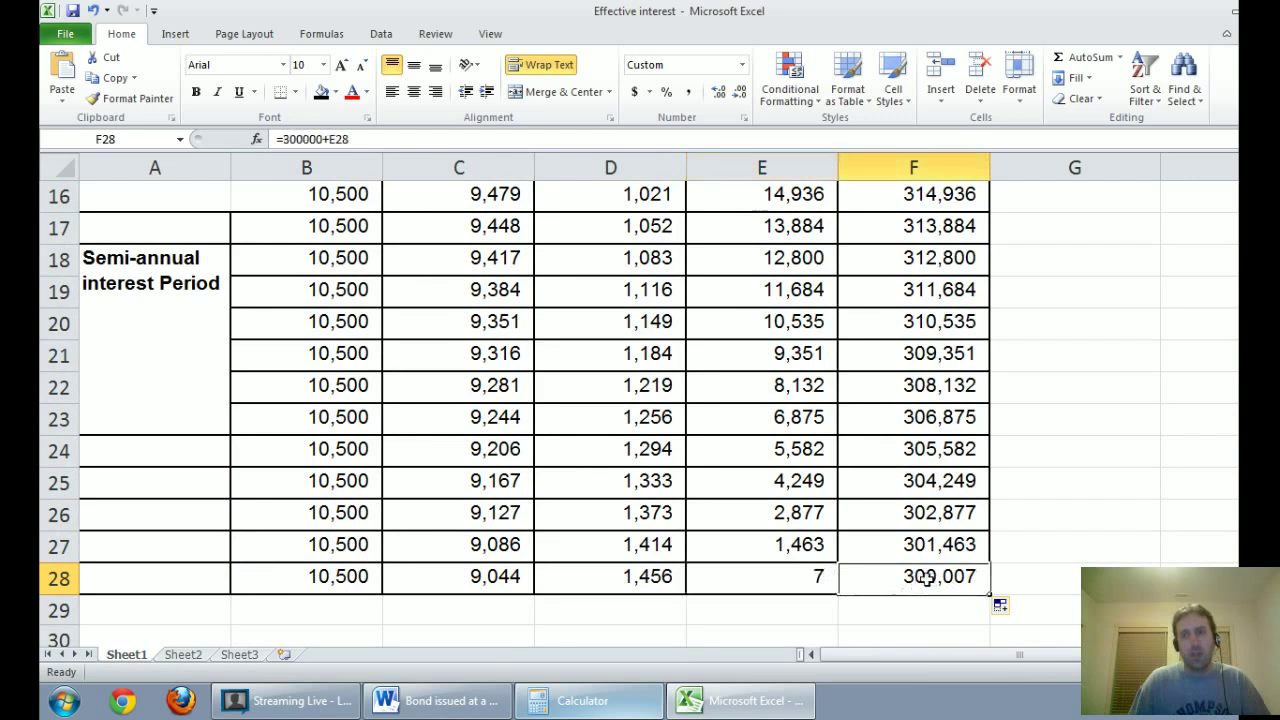
scroll(712, 540, down, 1)
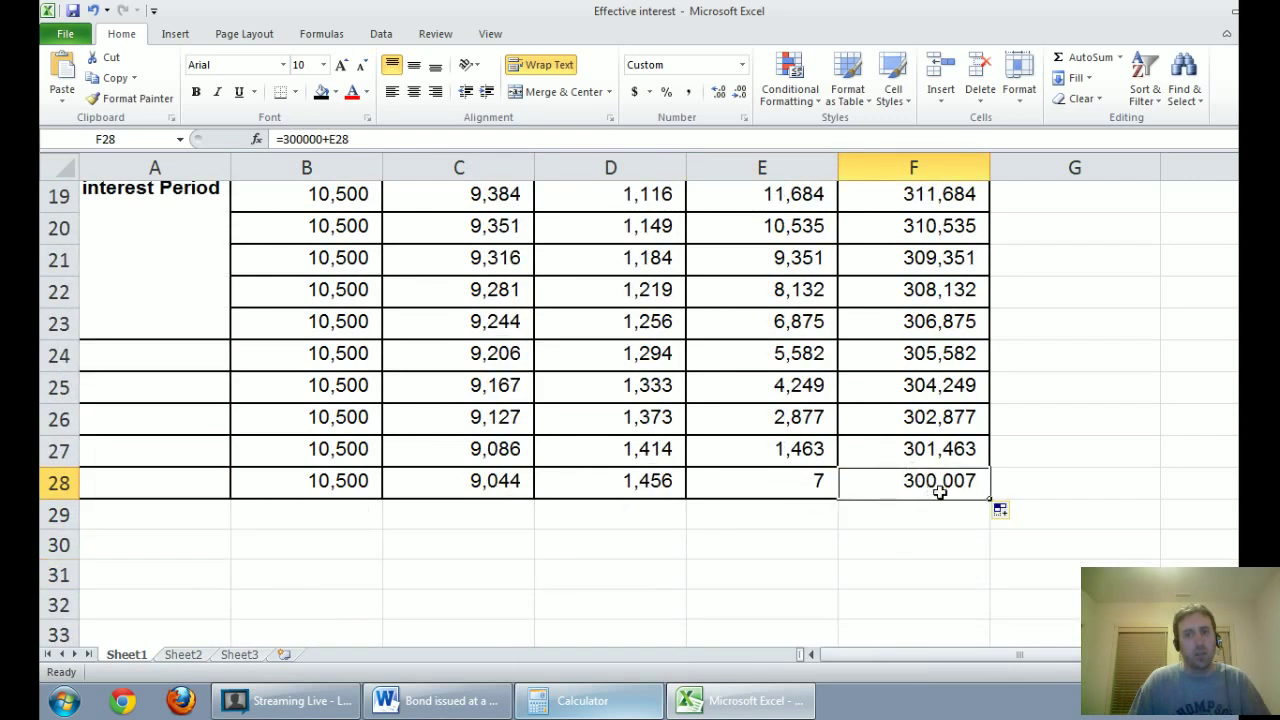
- Clear the contents of A12:F28 and delete rows 12 to 28 below the 01-Sep-13 period
drag(950, 484, 166, 449)
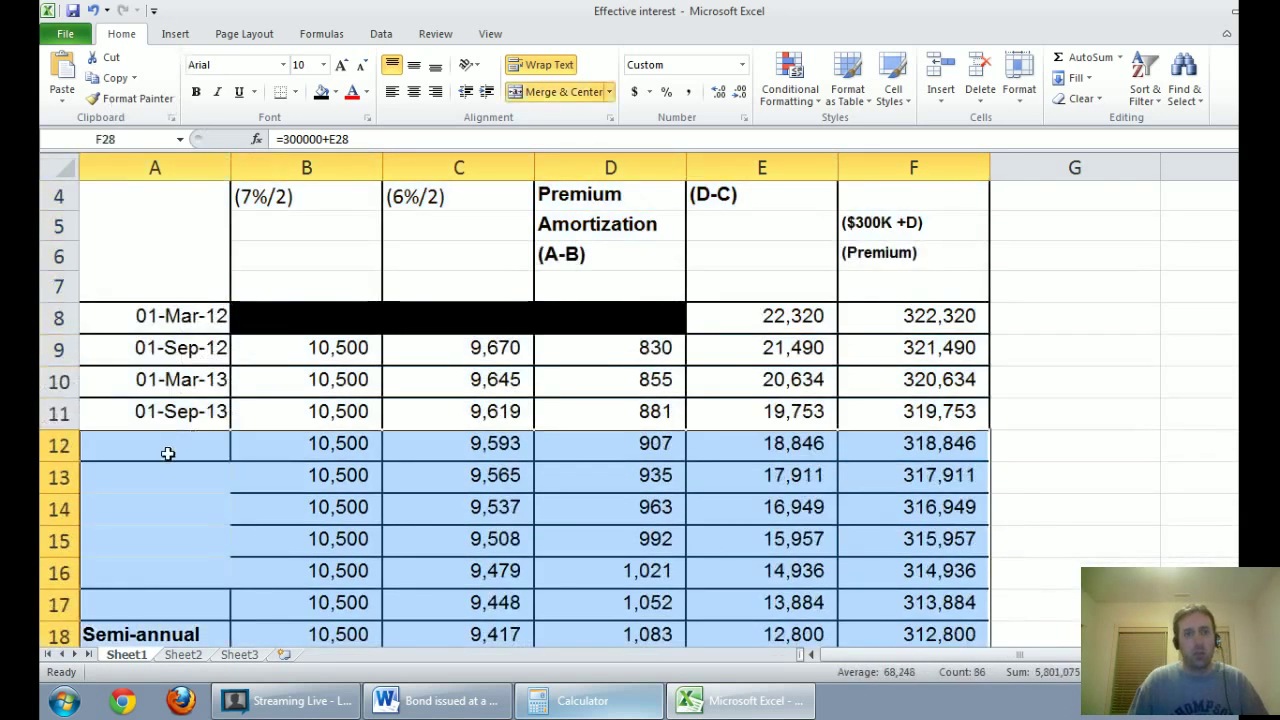
scroll(503, 303, down, 6)
scroll(566, 377, up, 6)
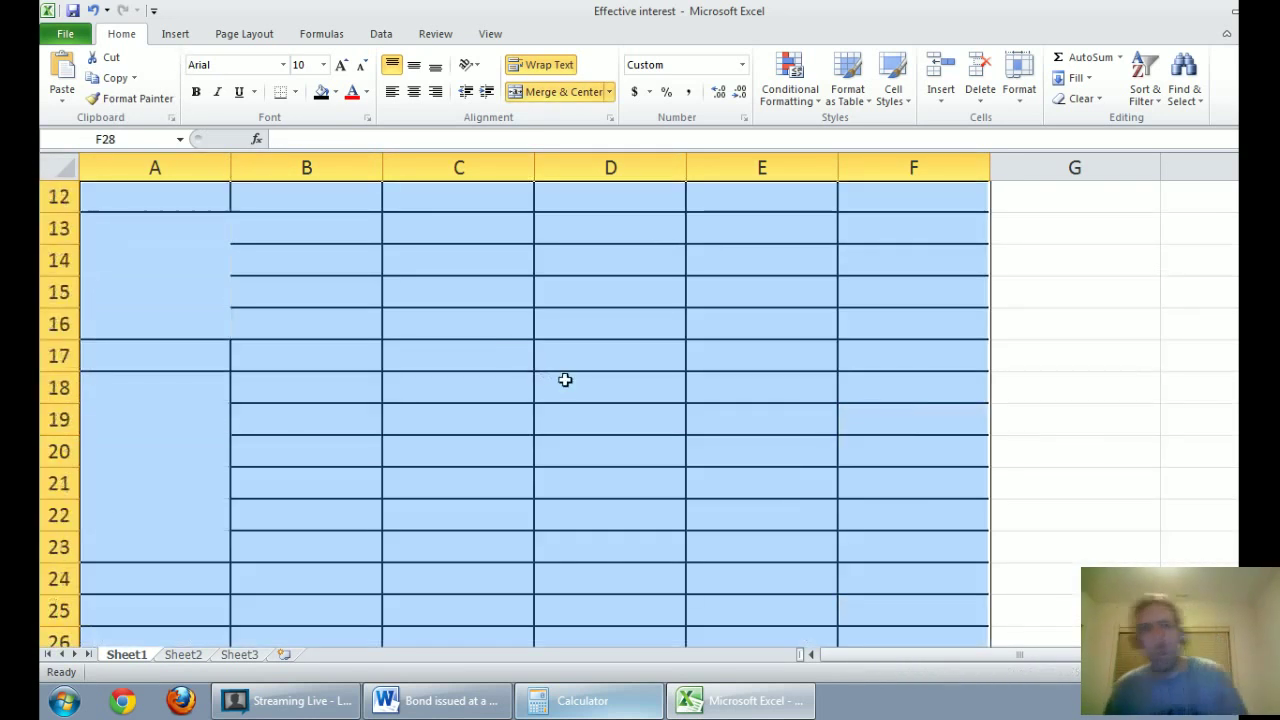
scroll(569, 400, down, 1)
click(725, 418)
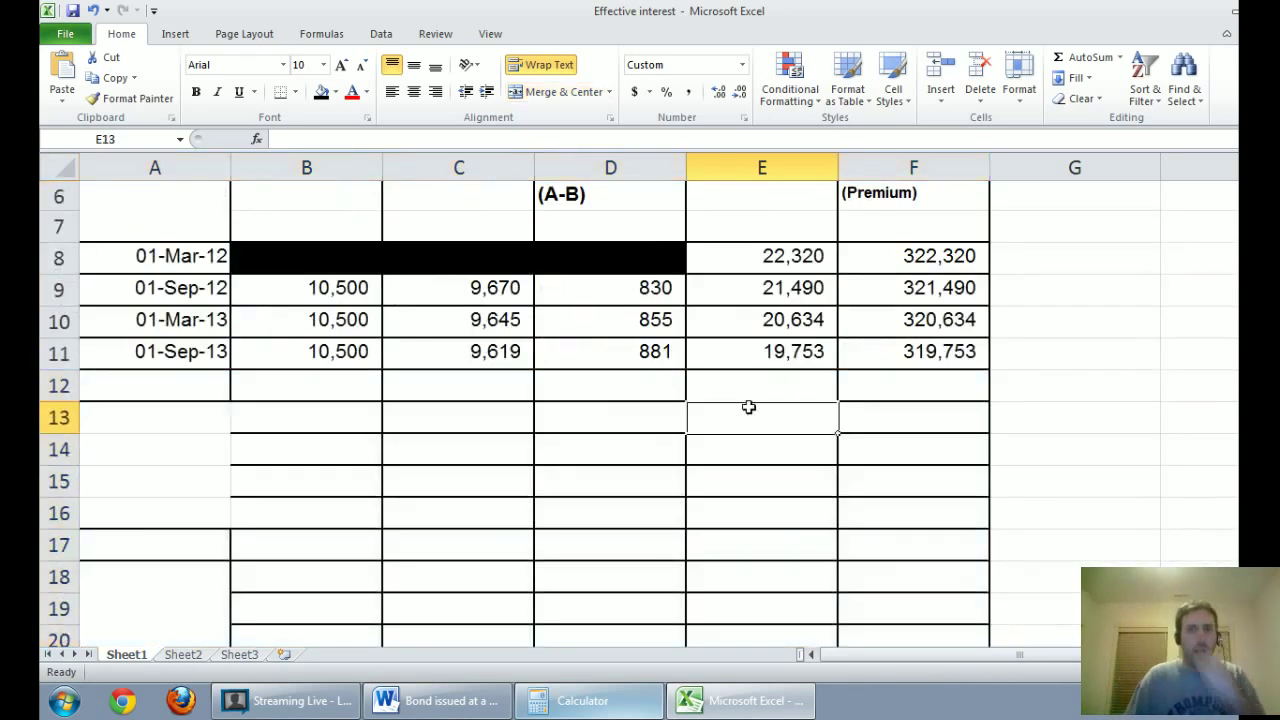
click(60, 385)
drag(60, 385, 260, 616)
right_click(470, 495)
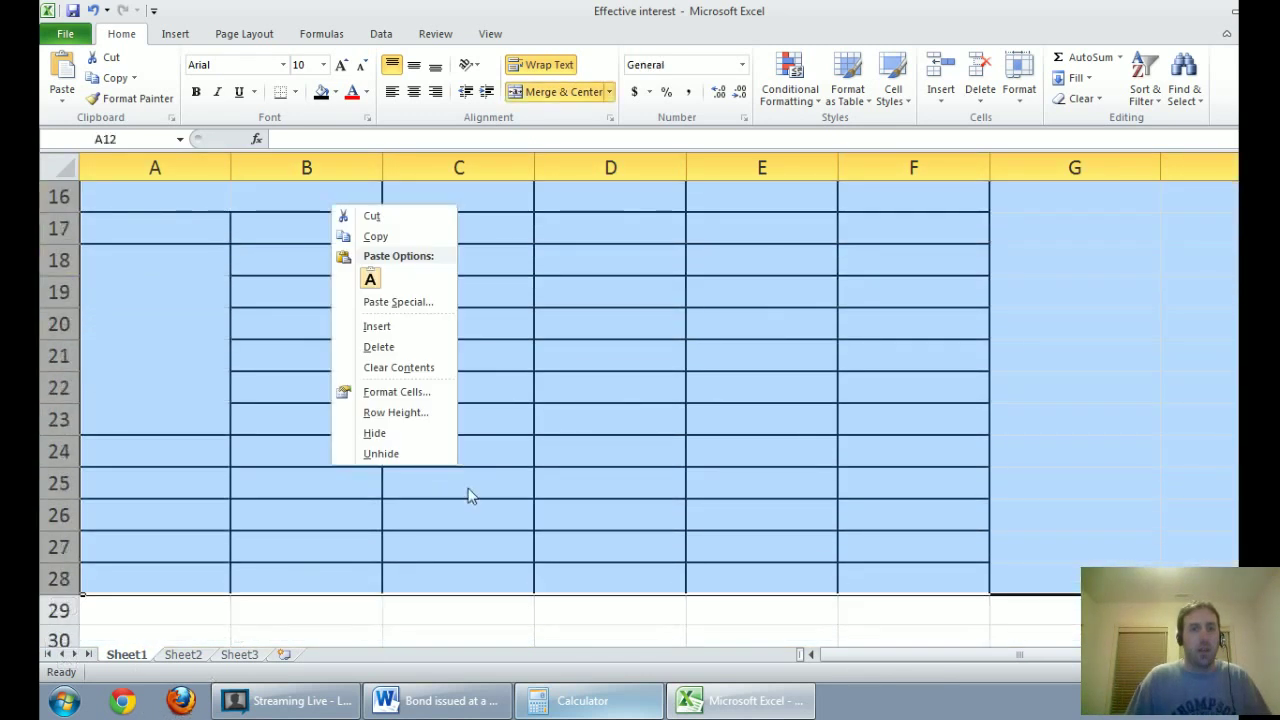
click(378, 346)
click(592, 440)
click(671, 471)
scroll(671, 471, up, 2)
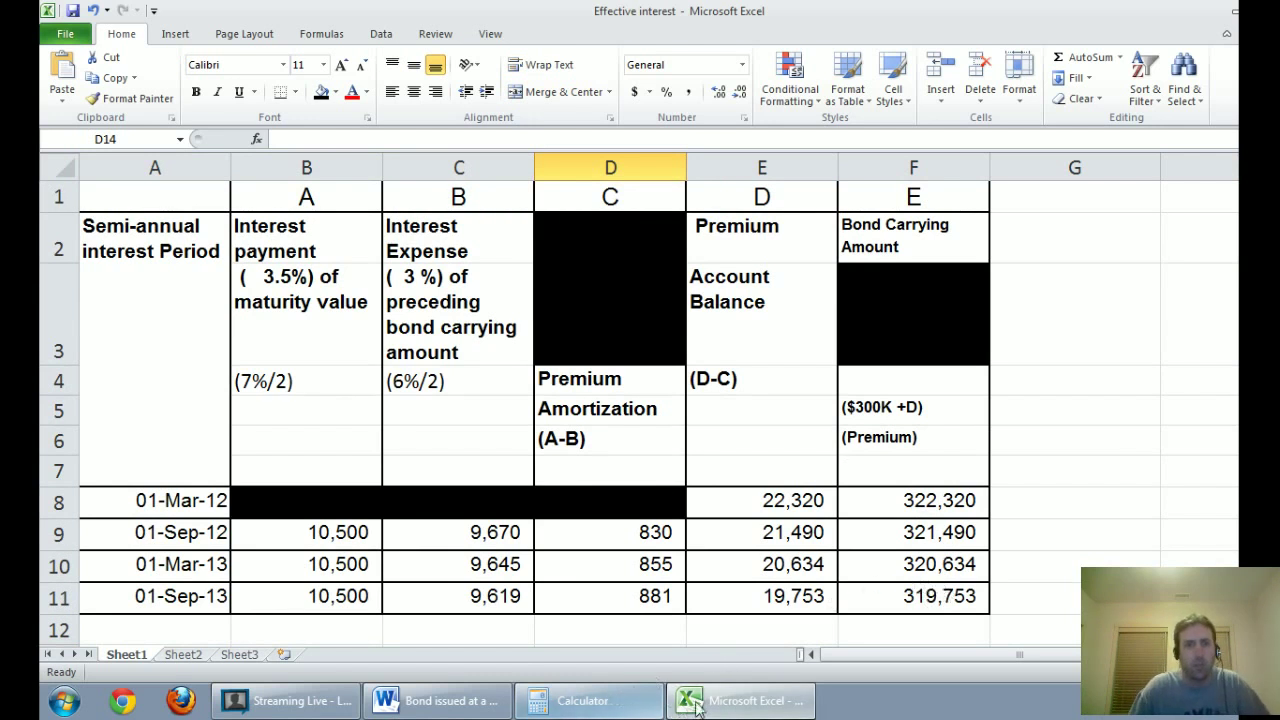
- Highlight the 01-Sep-12 row (row 9) of the amortization table with a yellow fill
click(440, 701)
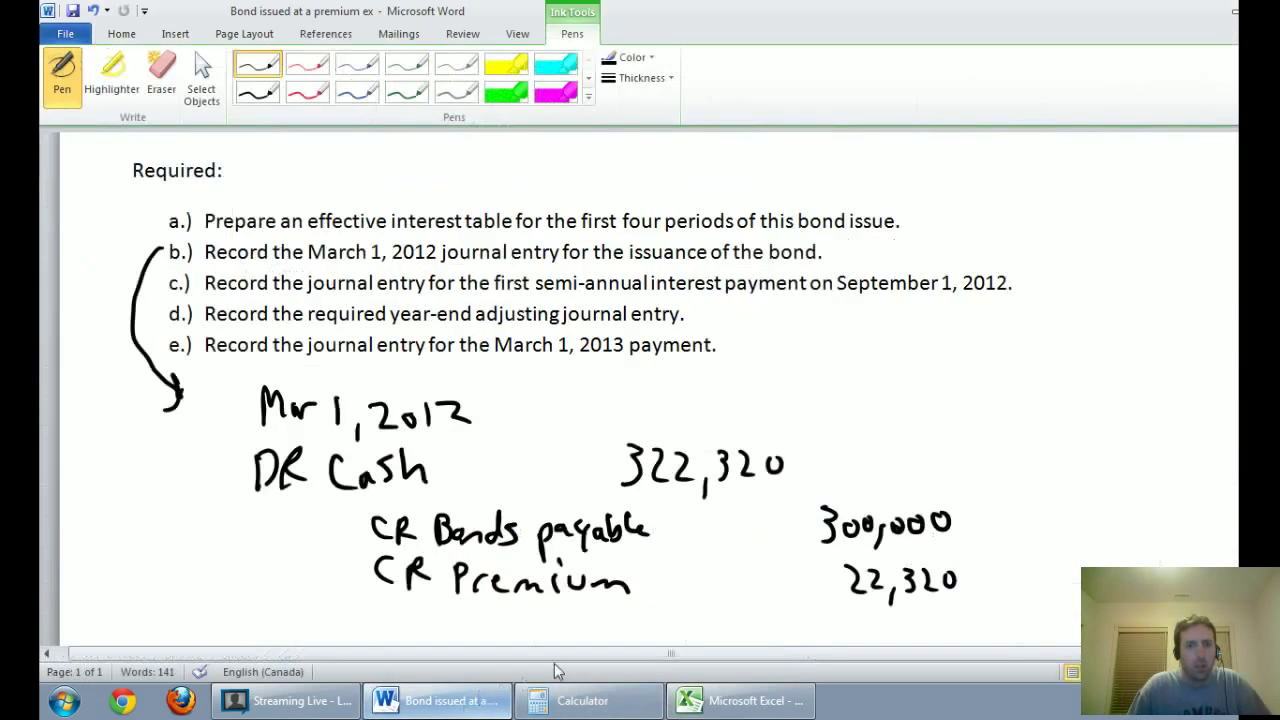
click(740, 701)
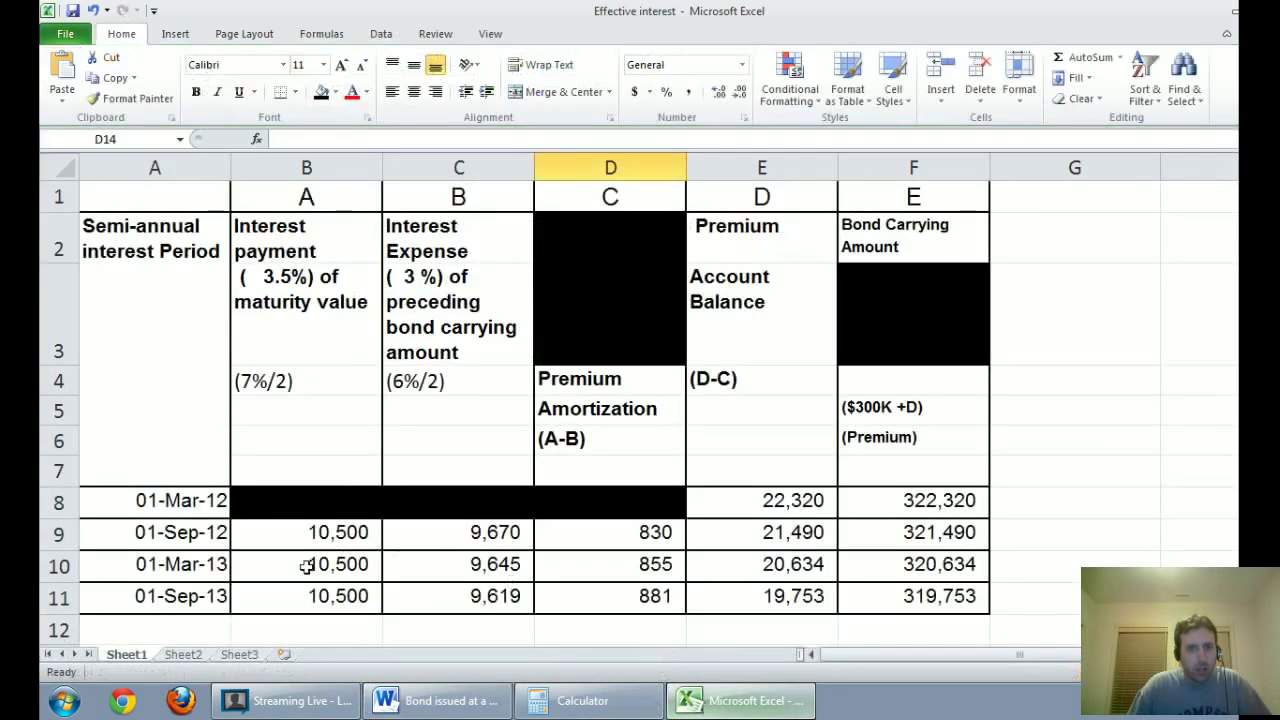
click(200, 535)
click(68, 533)
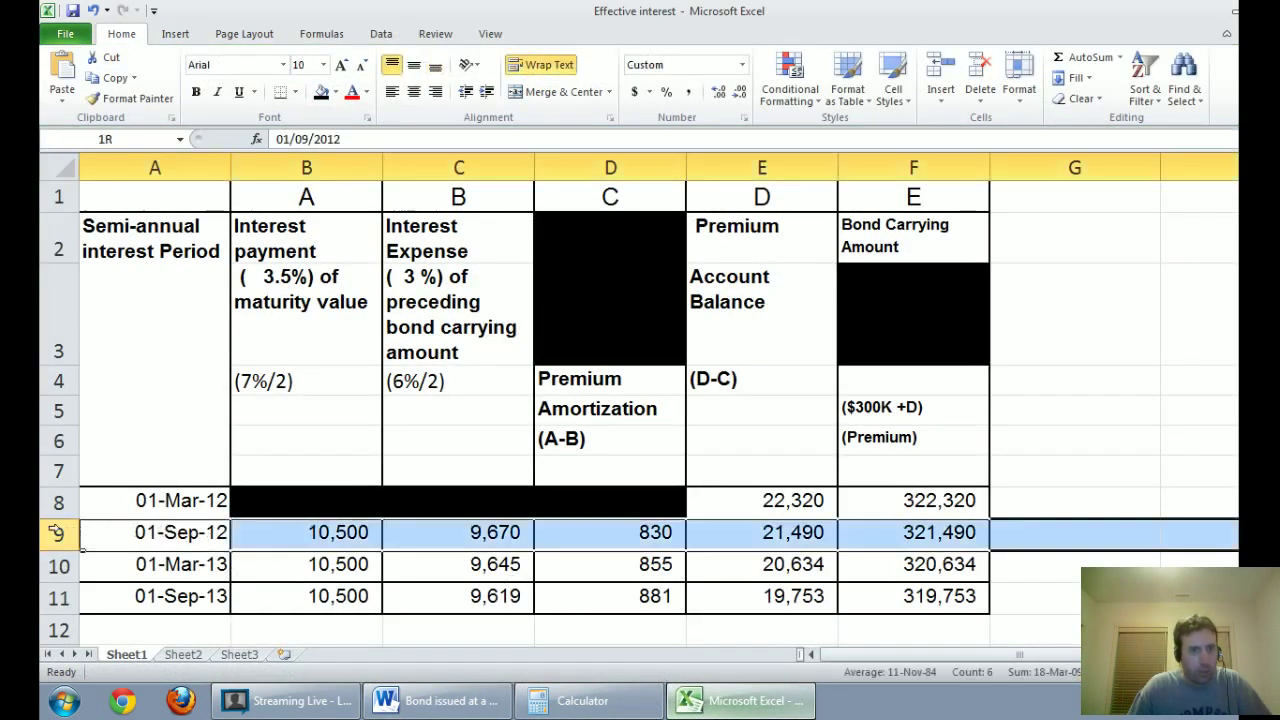
click(337, 91)
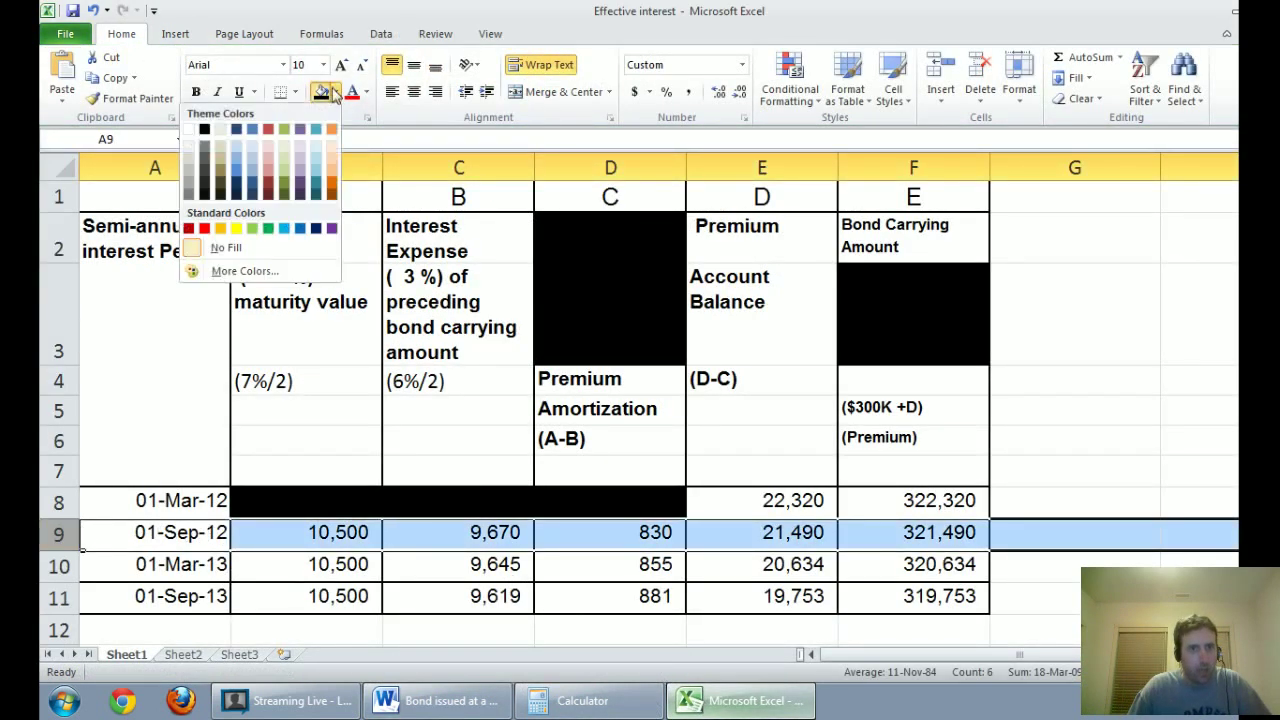
click(234, 232)
click(466, 505)
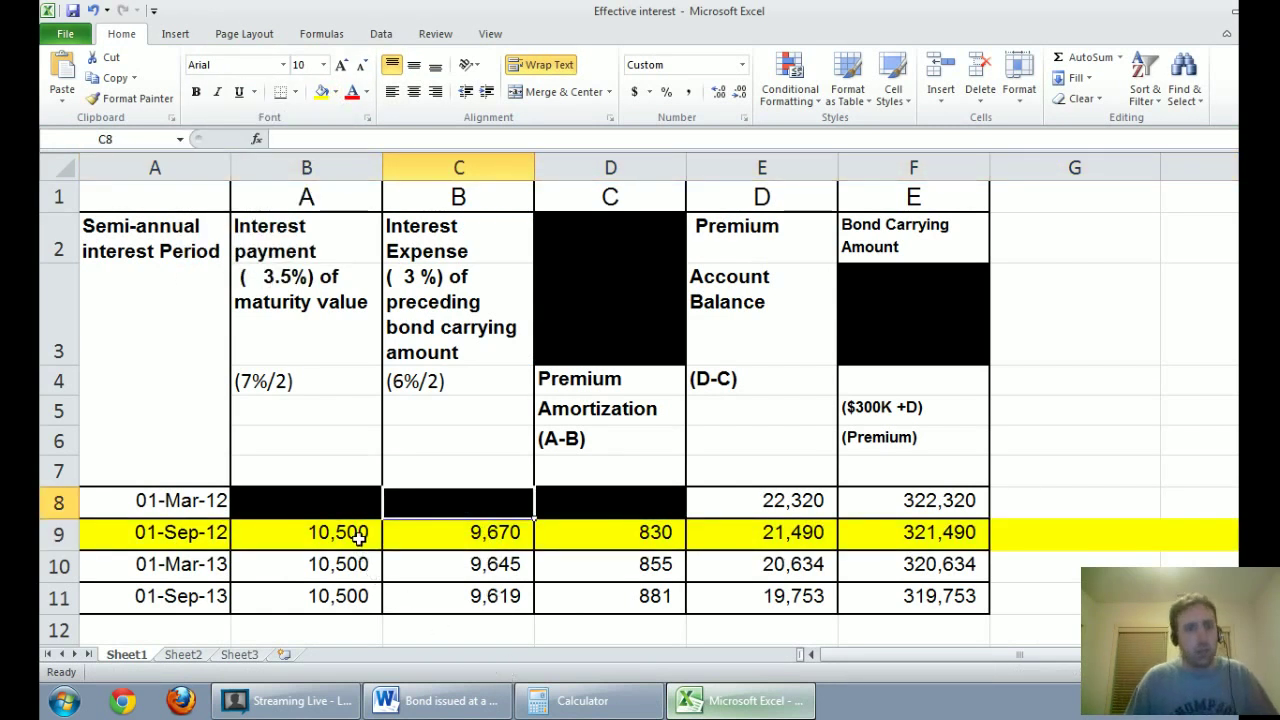
- Examine the 01-Sep-12 interest payment in B9 and interest expense in C9
click(472, 535)
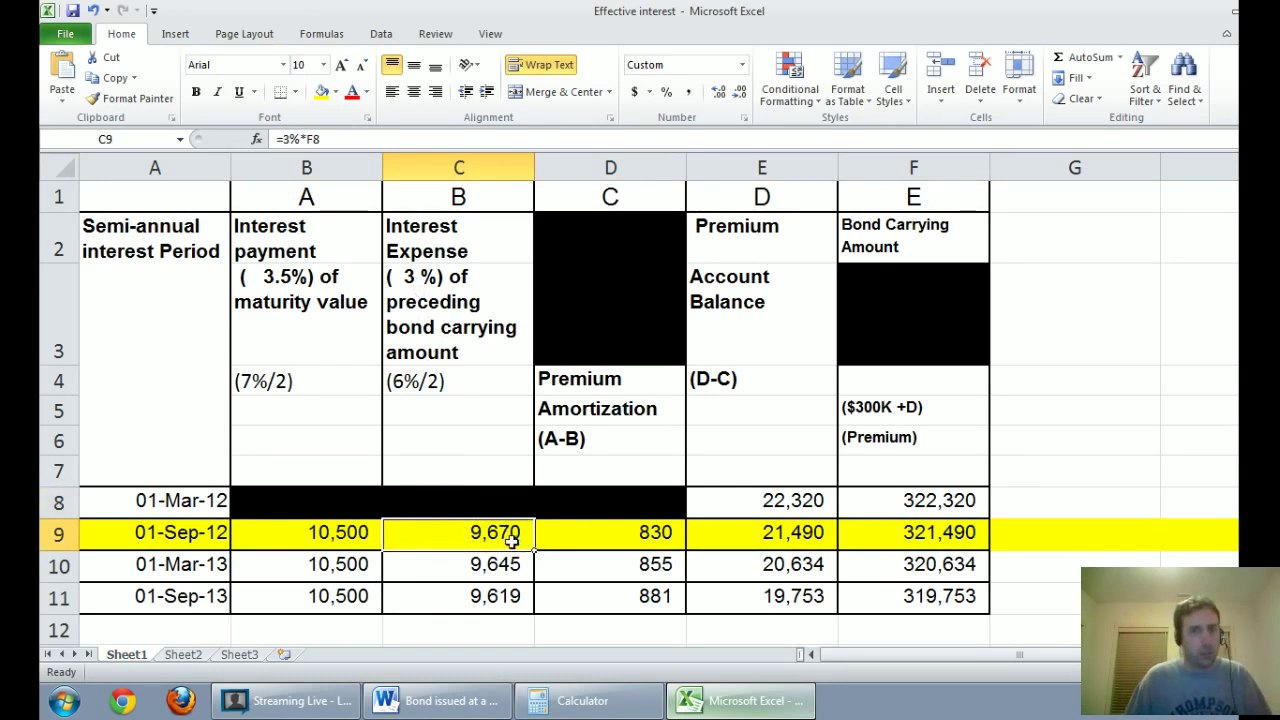
click(343, 535)
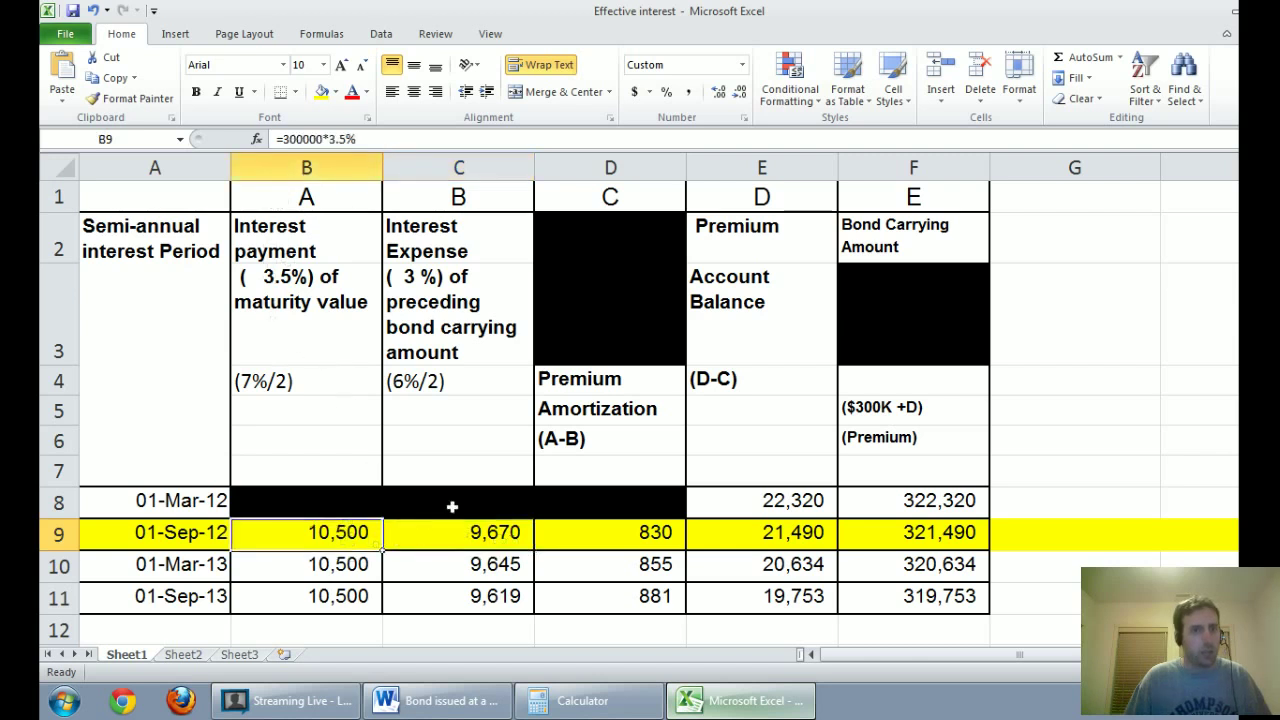
click(512, 534)
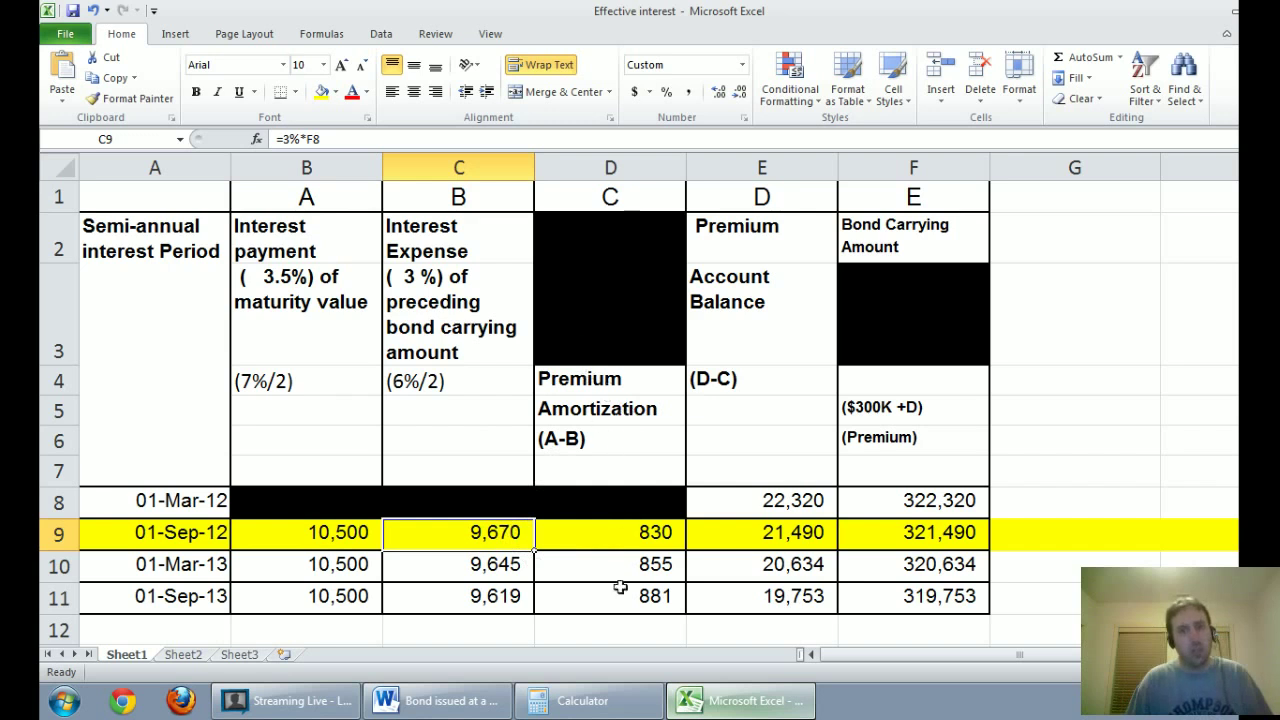
- In the Word document, handwrite a Sept 1, 2012 entry below the March entry with CR Cash 10,500 and a DR Interest exp line
click(447, 703)
scroll(509, 570, down, 1)
scroll(509, 570, up, 2)
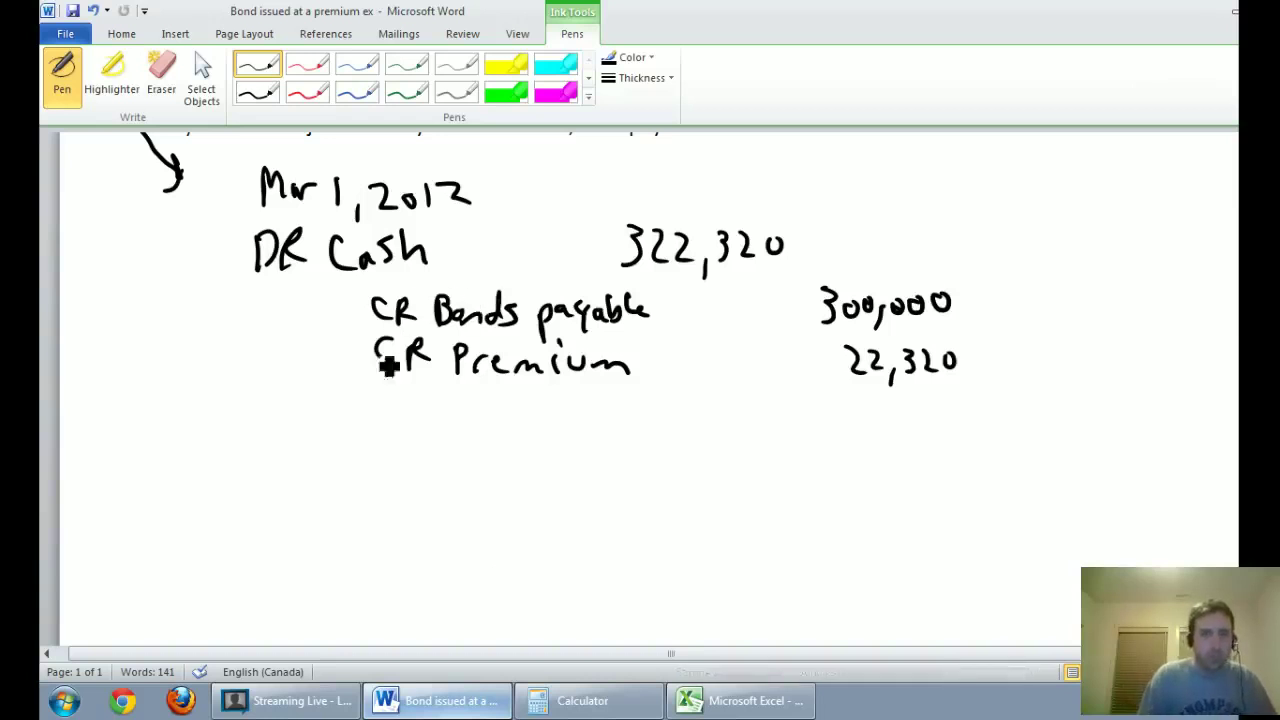
mouse_move(261, 432)
mouse_down()
mouse_move(306, 457)
mouse_move(336, 427)
mouse_move(457, 454)
mouse_up()
drag(452, 524, 577, 551)
mouse_move(848, 530)
mouse_down()
mouse_move(893, 561)
mouse_move(920, 534)
mouse_move(957, 543)
mouse_up()
drag(881, 557, 879, 575)
mouse_move(279, 464)
mouse_down()
mouse_move(284, 488)
mouse_move(518, 474)
mouse_up()
- Look up the 01-Sep-12 interest expense in the Excel table and handwrite 9670 on the Word entry's DR Interest exp line
click(740, 700)
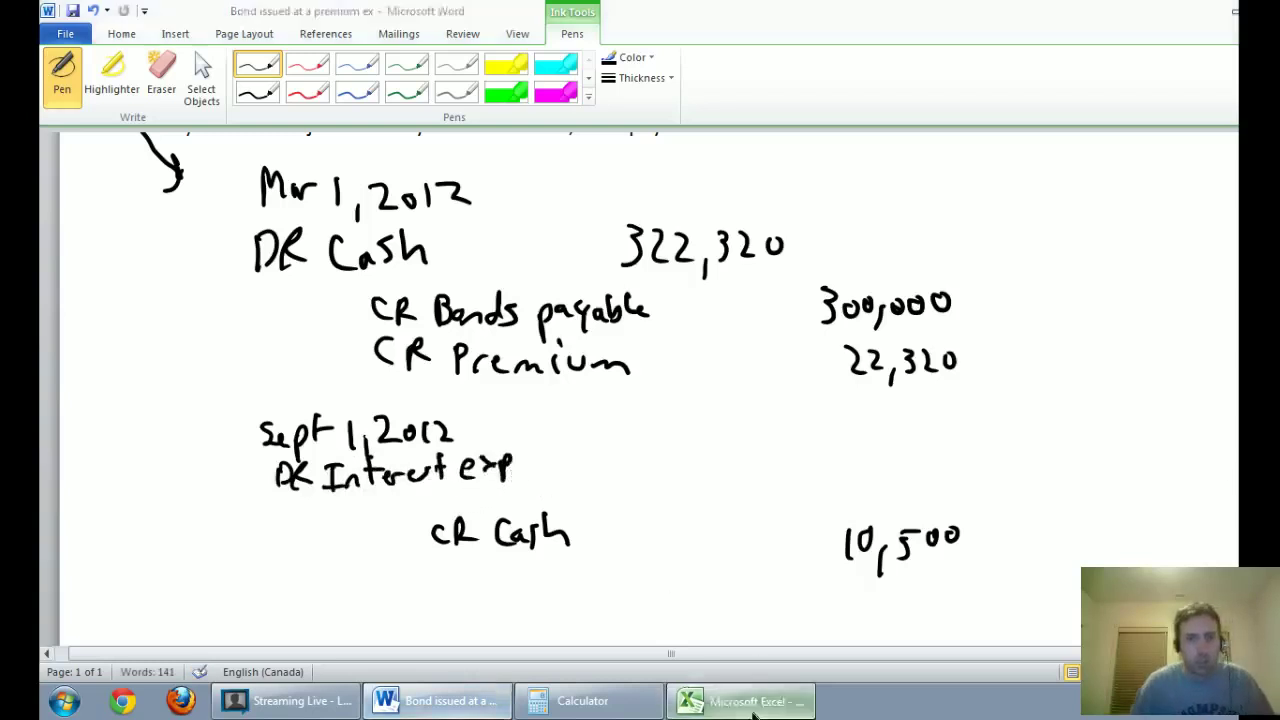
click(437, 701)
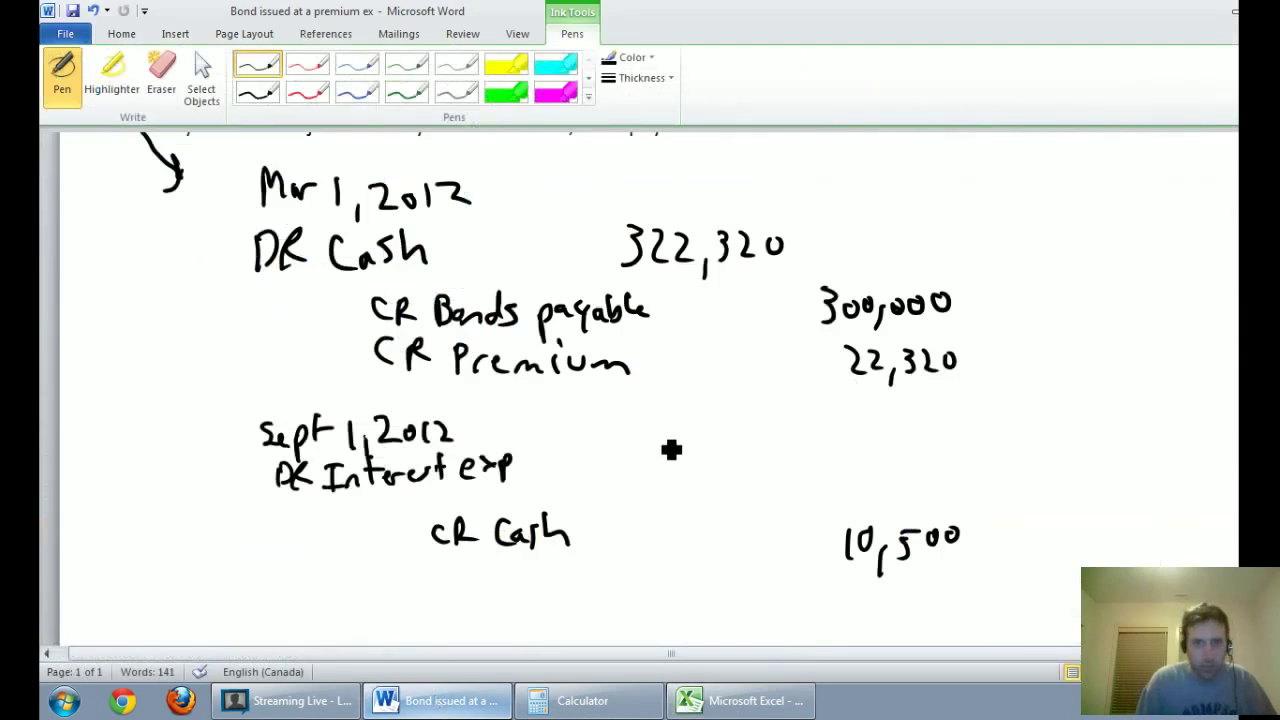
mouse_move(678, 450)
mouse_down()
mouse_move(677, 478)
mouse_move(718, 476)
mouse_up()
drag(742, 452, 740, 454)
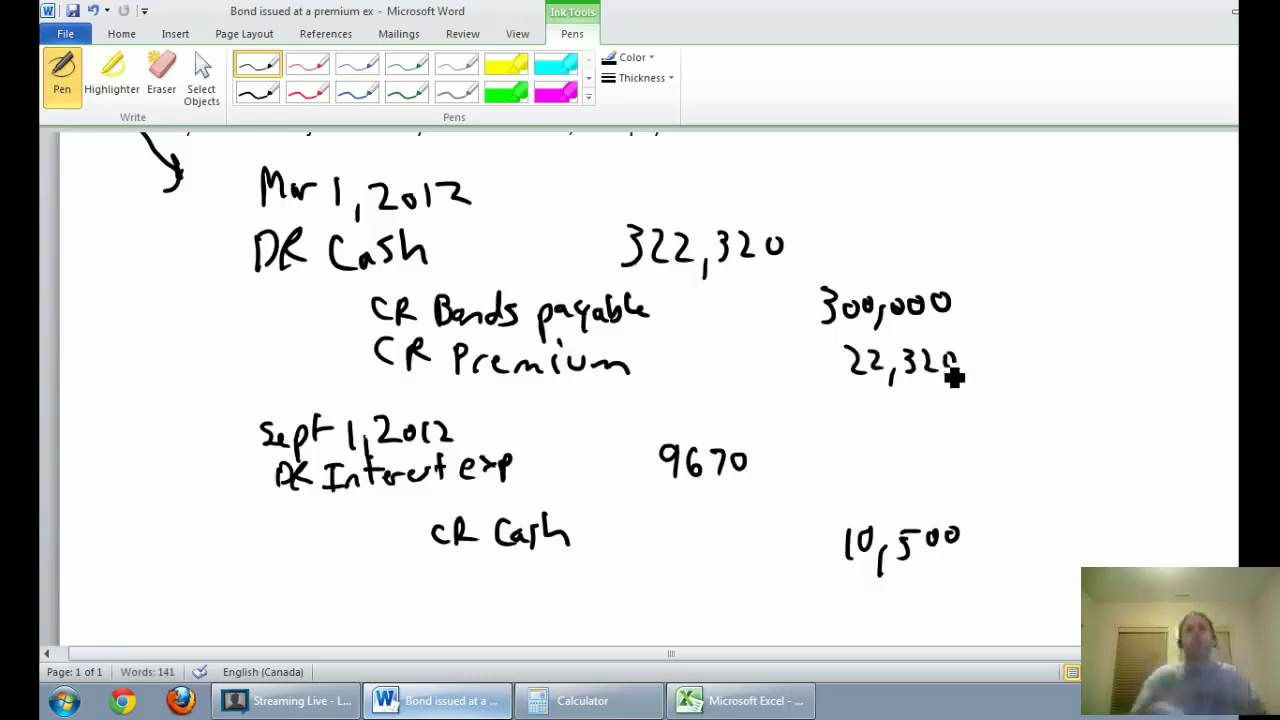
- Look up the 01-Sep-12 premium amortization in Excel and handwrite DR Premium 830 in the Word entry above CR Cash
click(740, 700)
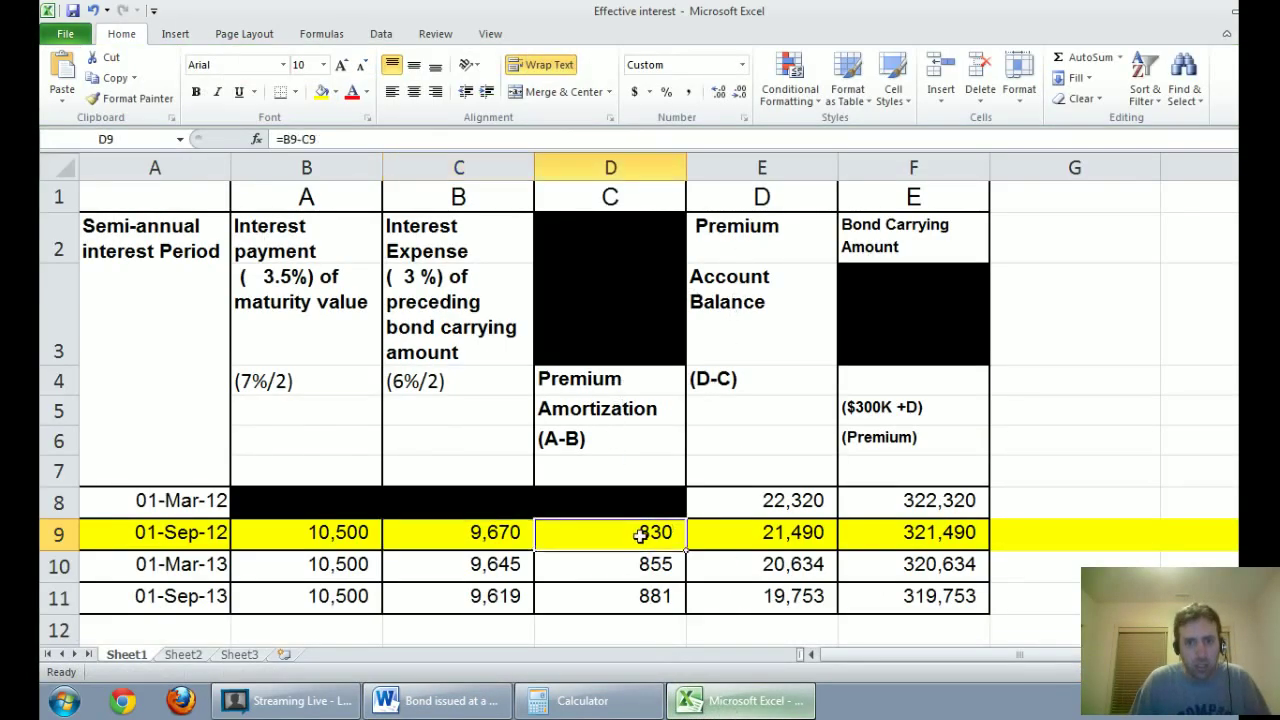
click(462, 703)
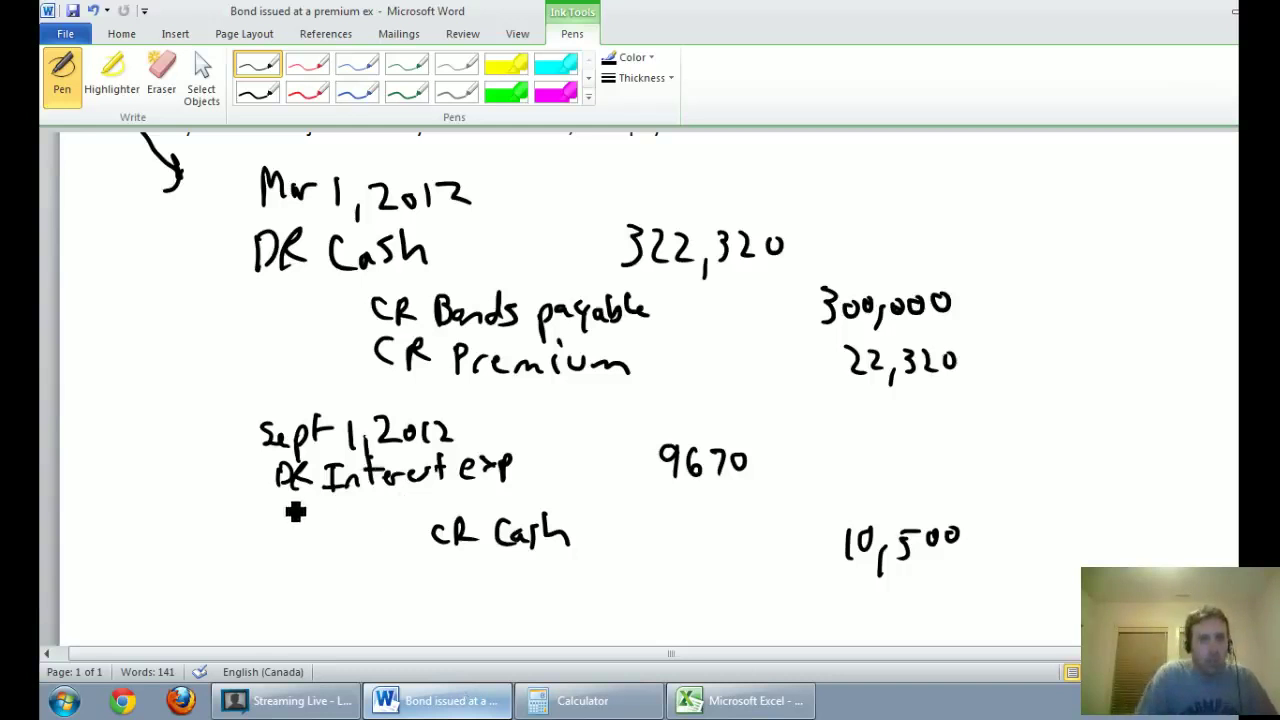
mouse_move(290, 520)
mouse_down()
mouse_move(386, 523)
mouse_move(468, 503)
mouse_up()
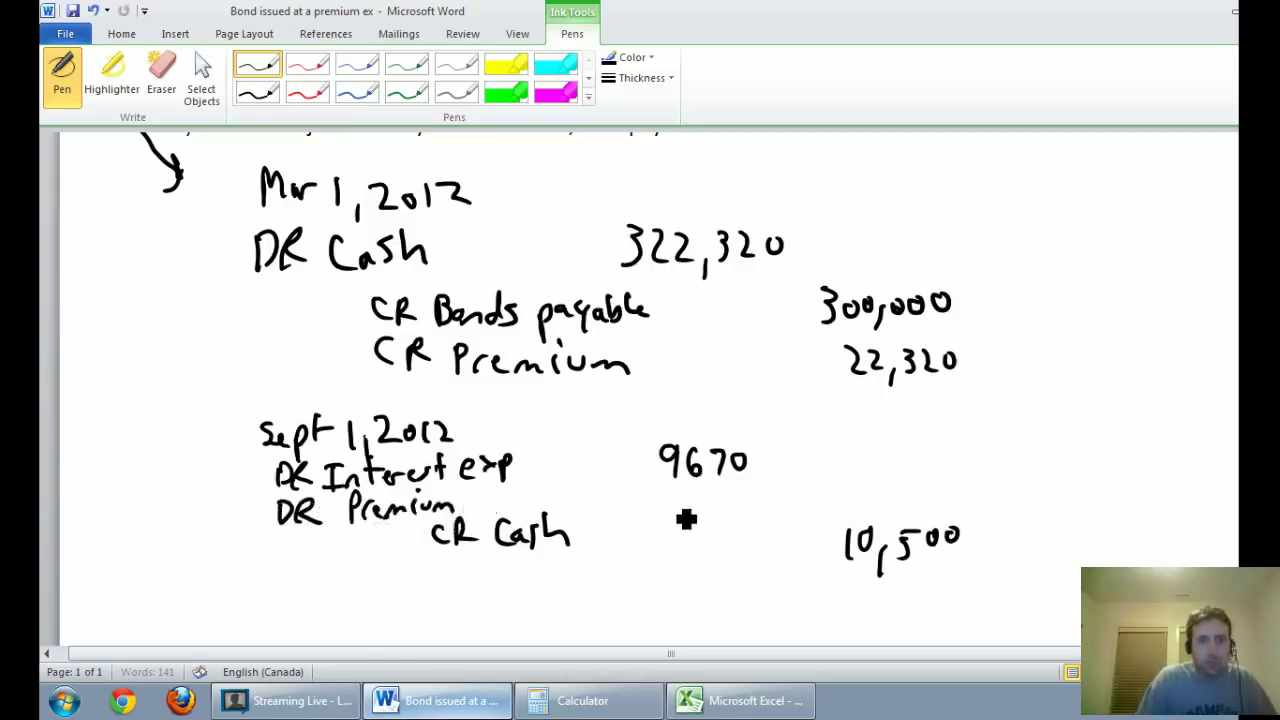
click(785, 705)
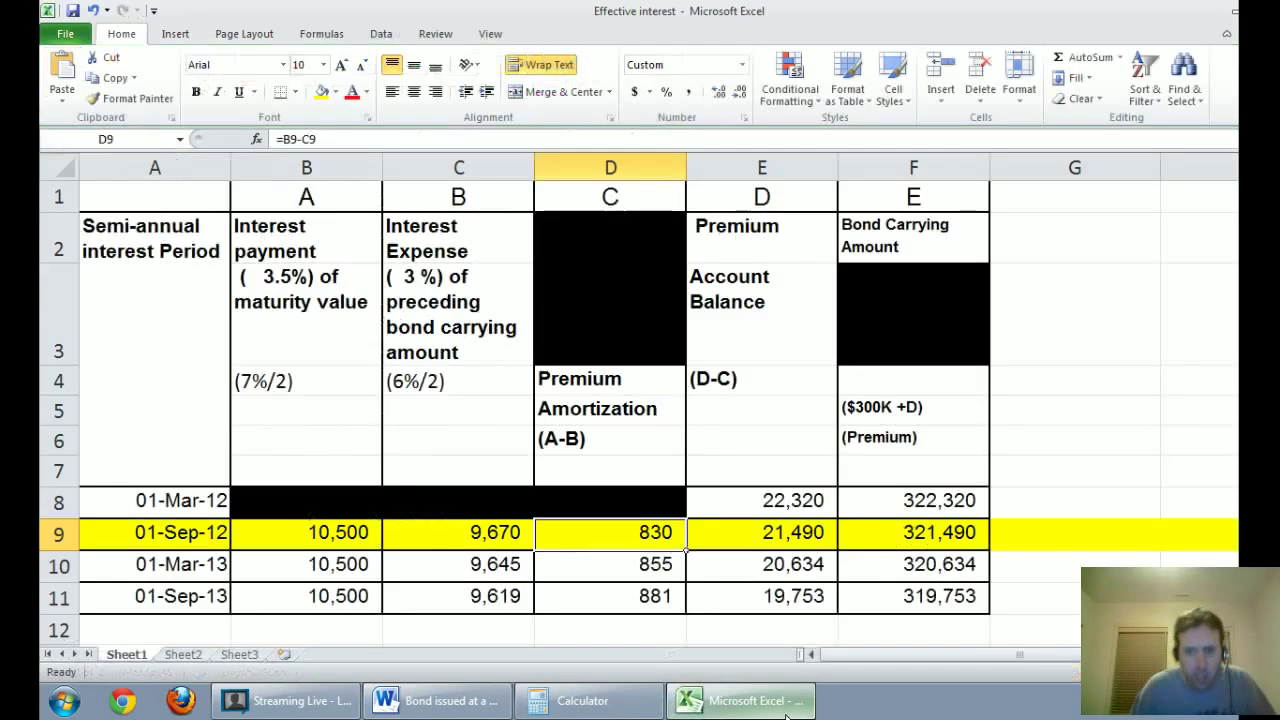
click(785, 705)
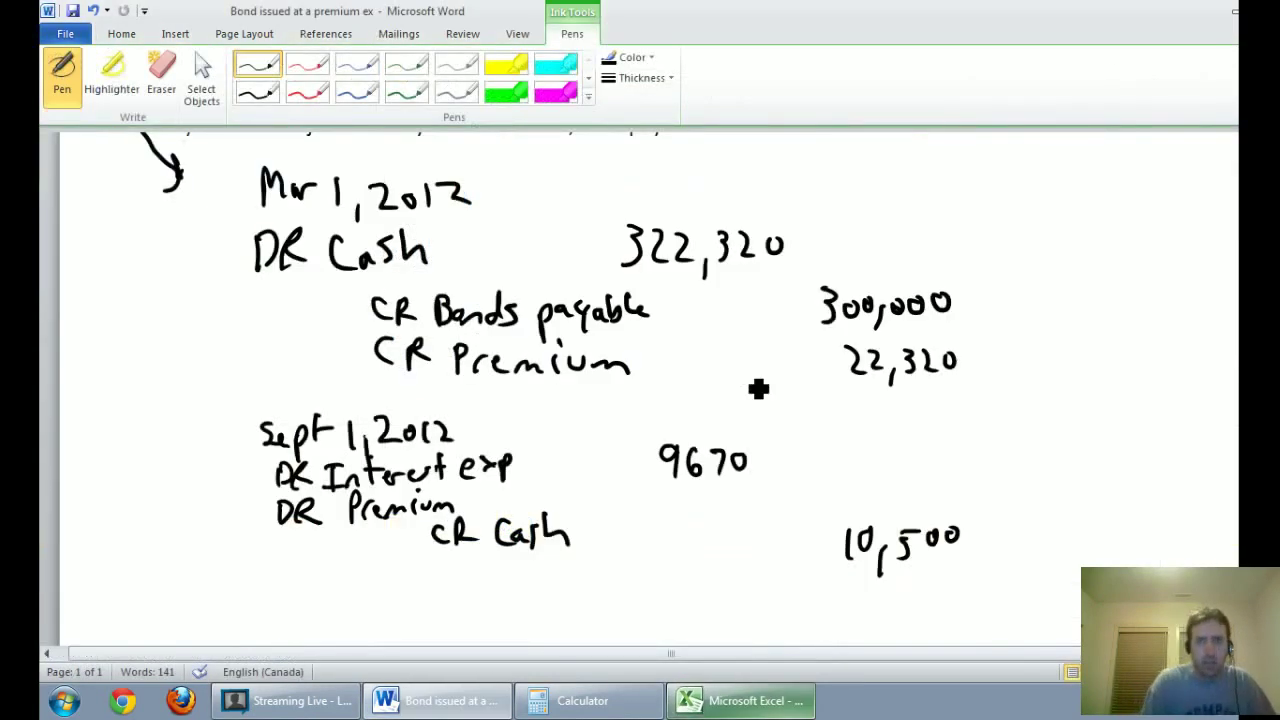
mouse_move(695, 490)
mouse_down()
mouse_move(718, 512)
mouse_move(739, 493)
mouse_up()
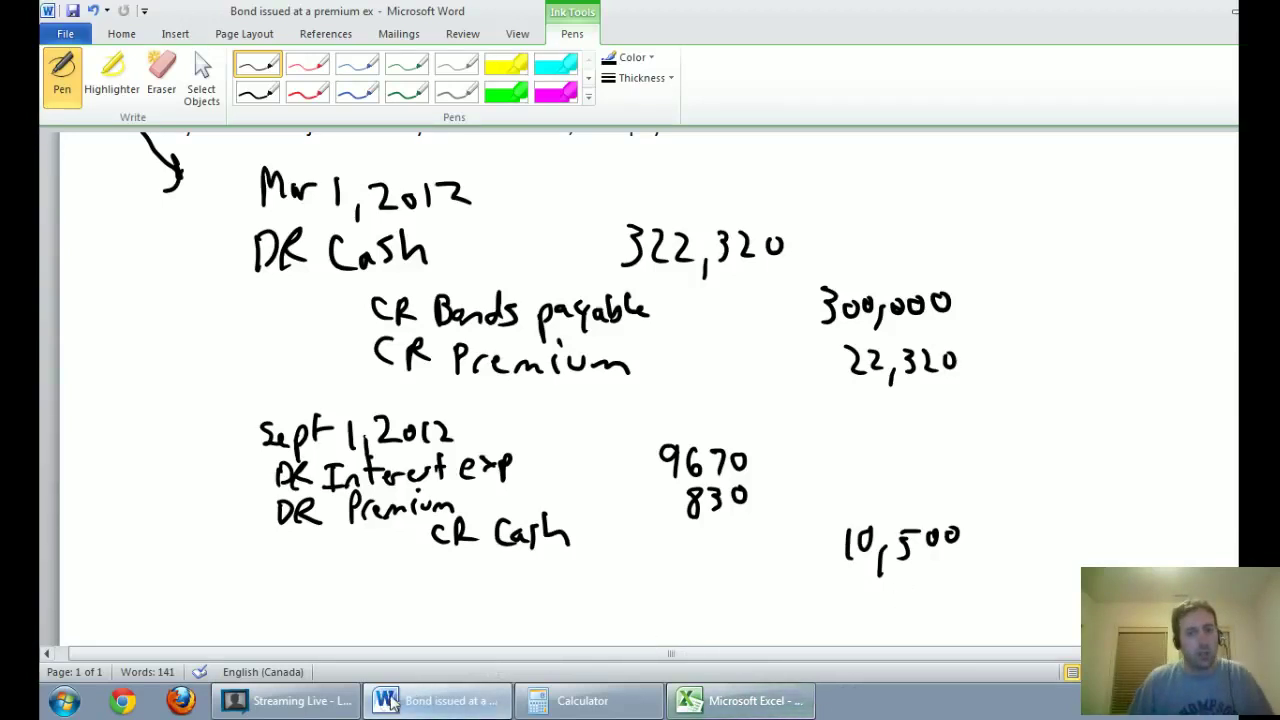
- Switch to the Excel table and remove the fill colour from the 01-Sep-12 row (row 9)
click(742, 700)
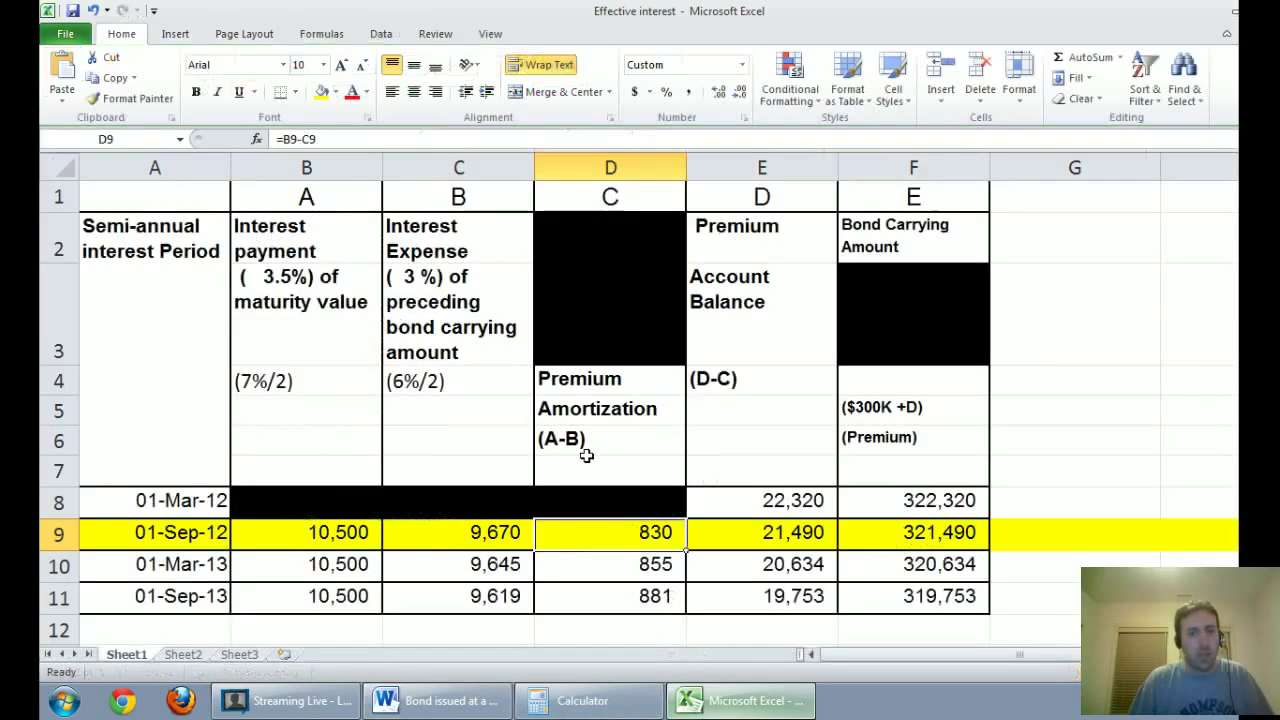
scroll(565, 408, down, 1)
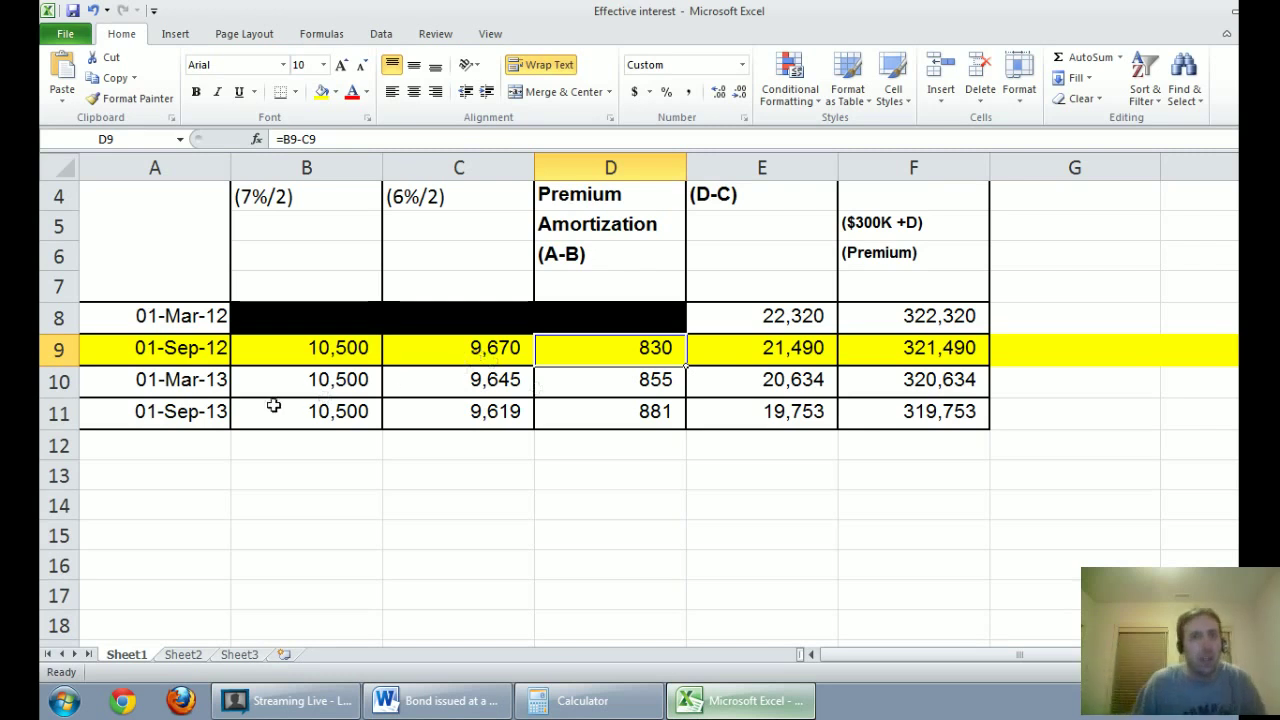
click(62, 350)
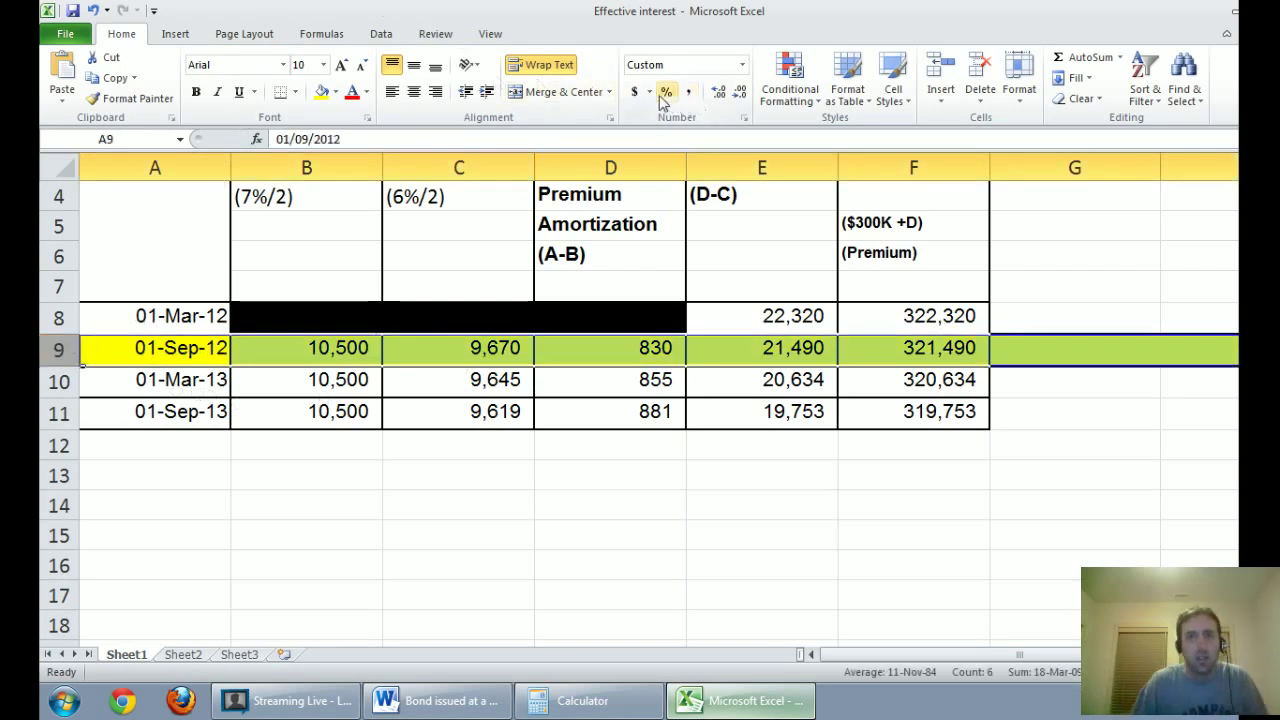
click(336, 92)
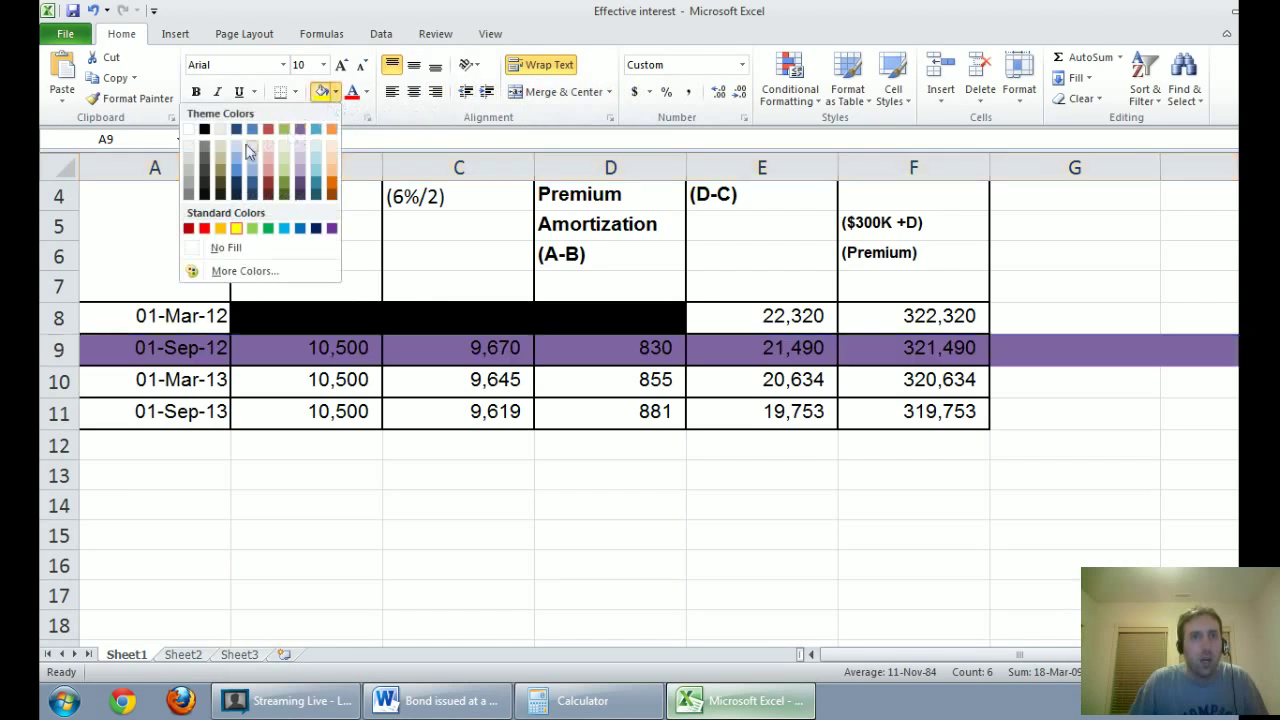
click(215, 248)
click(370, 376)
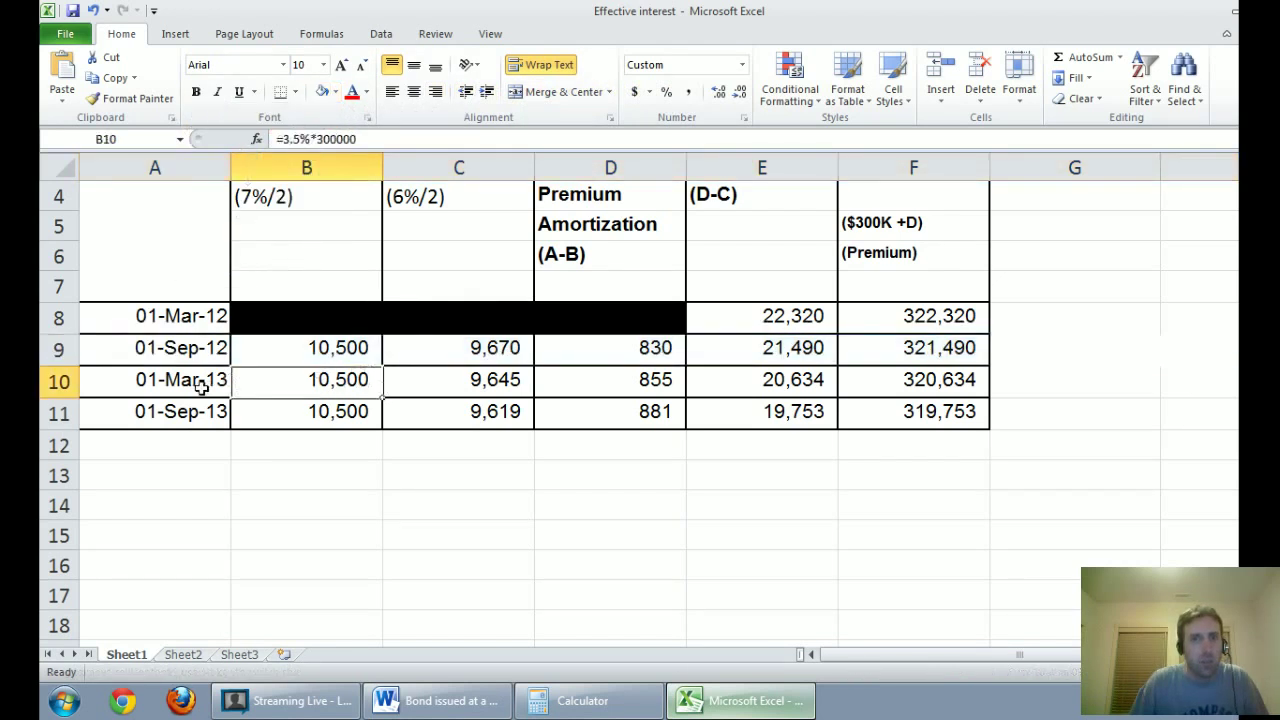
- Highlight the 01-Mar-13 row (row 10) of the amortization table with a yellow fill
click(157, 394)
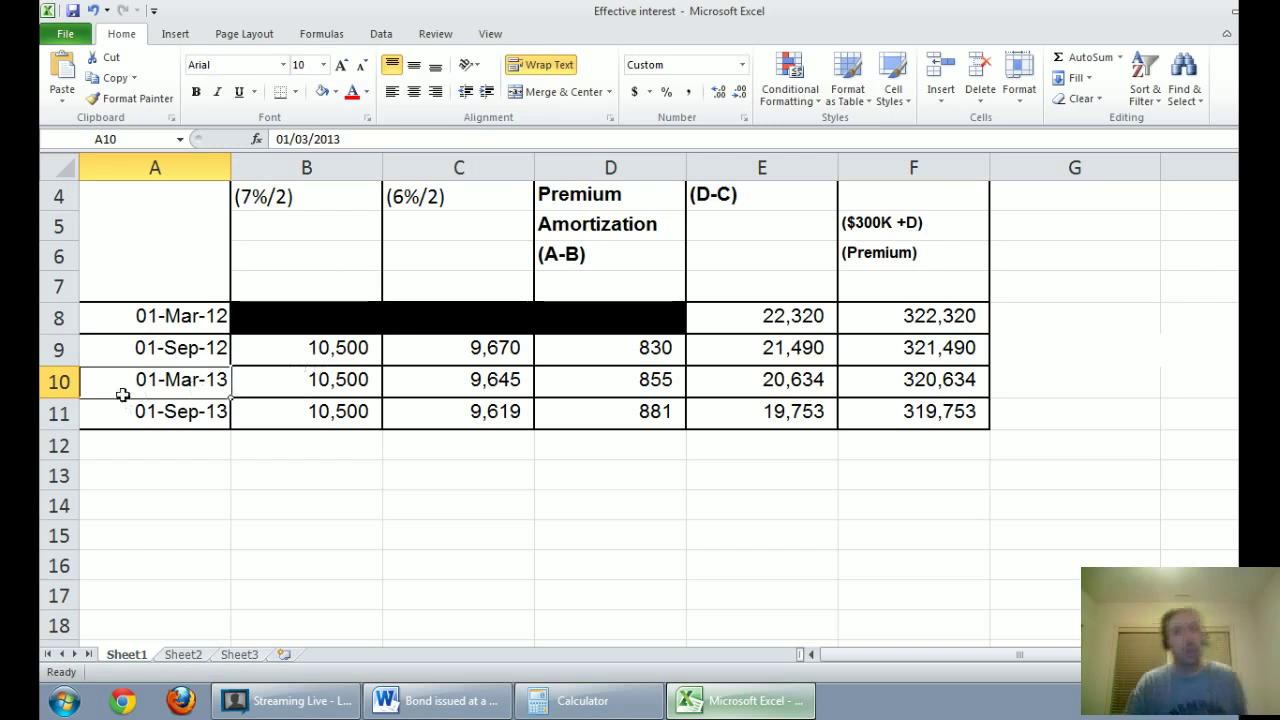
click(58, 379)
click(335, 91)
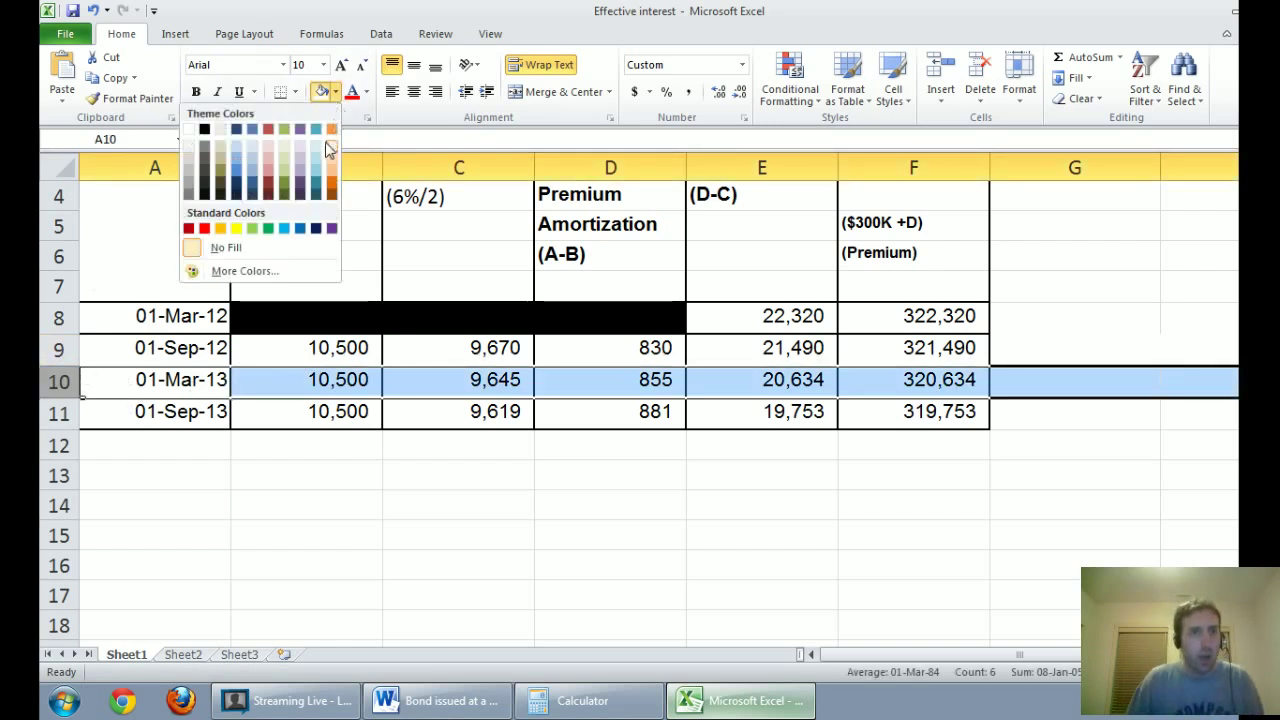
click(240, 232)
click(290, 316)
- Switch to the Word document, underline the December 31 fiscal year end in the problem text, and return to the September entry
click(440, 700)
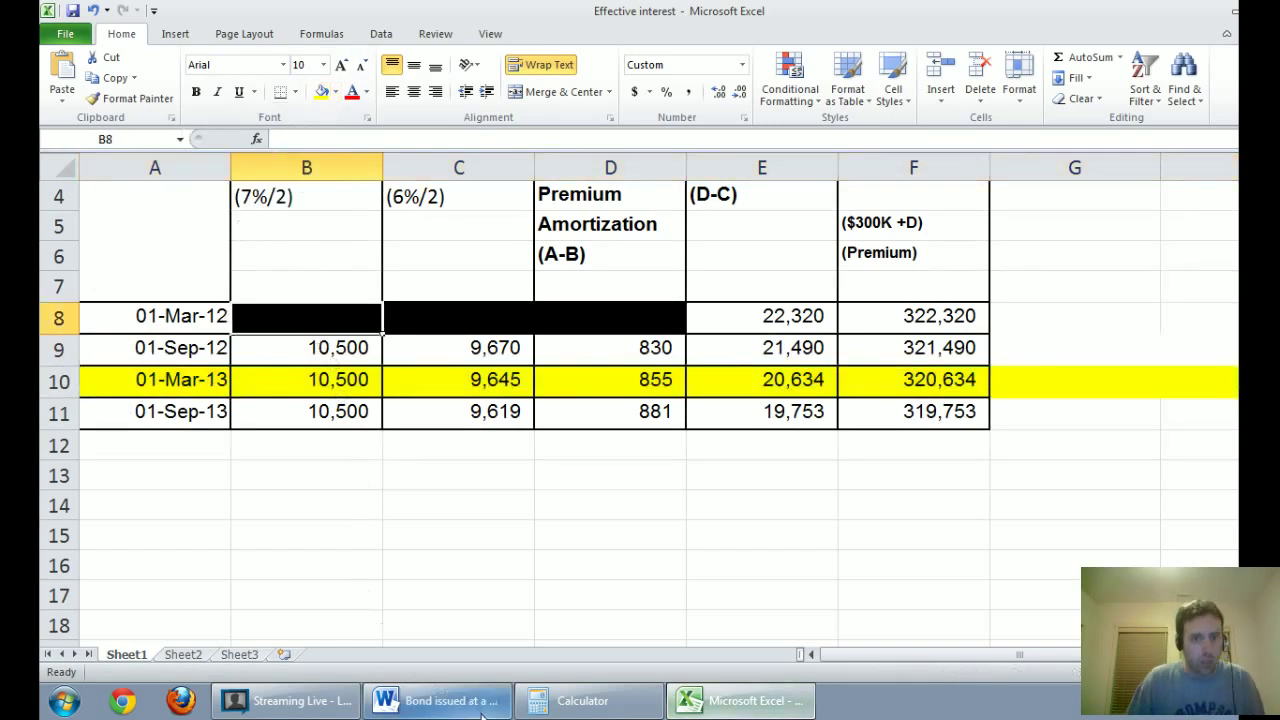
scroll(453, 470, up, 3)
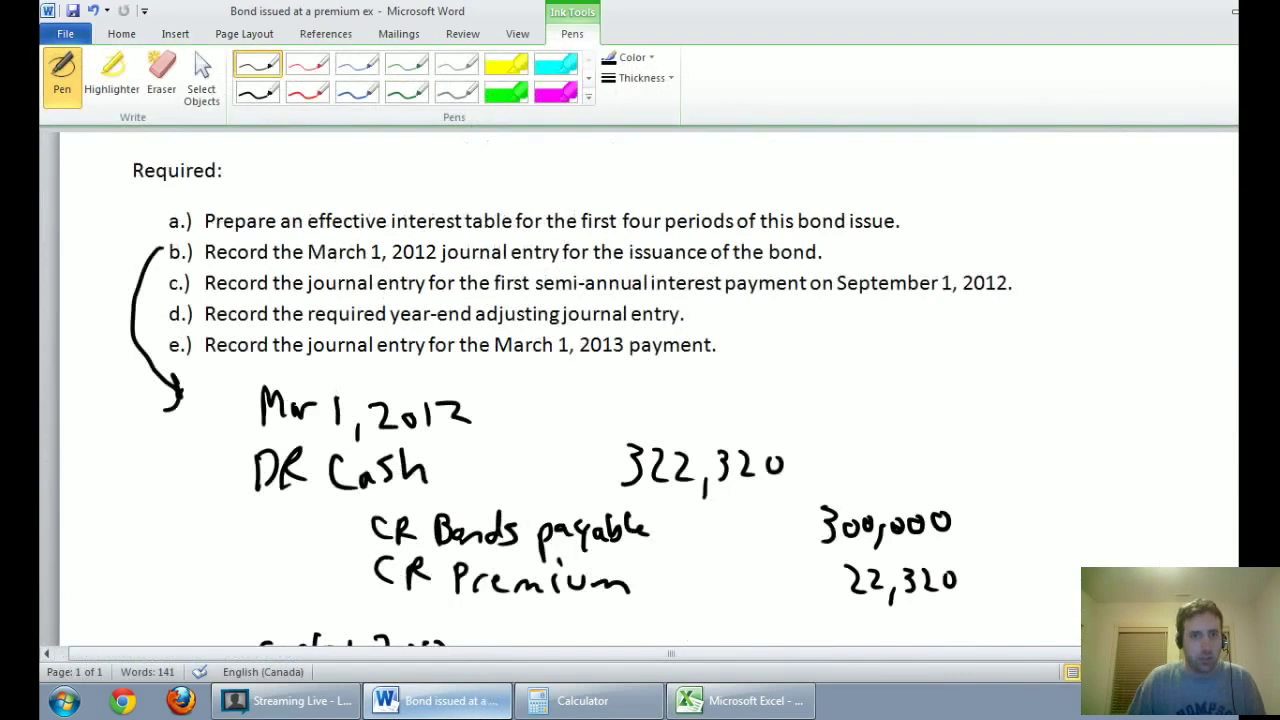
scroll(460, 348, up, 3)
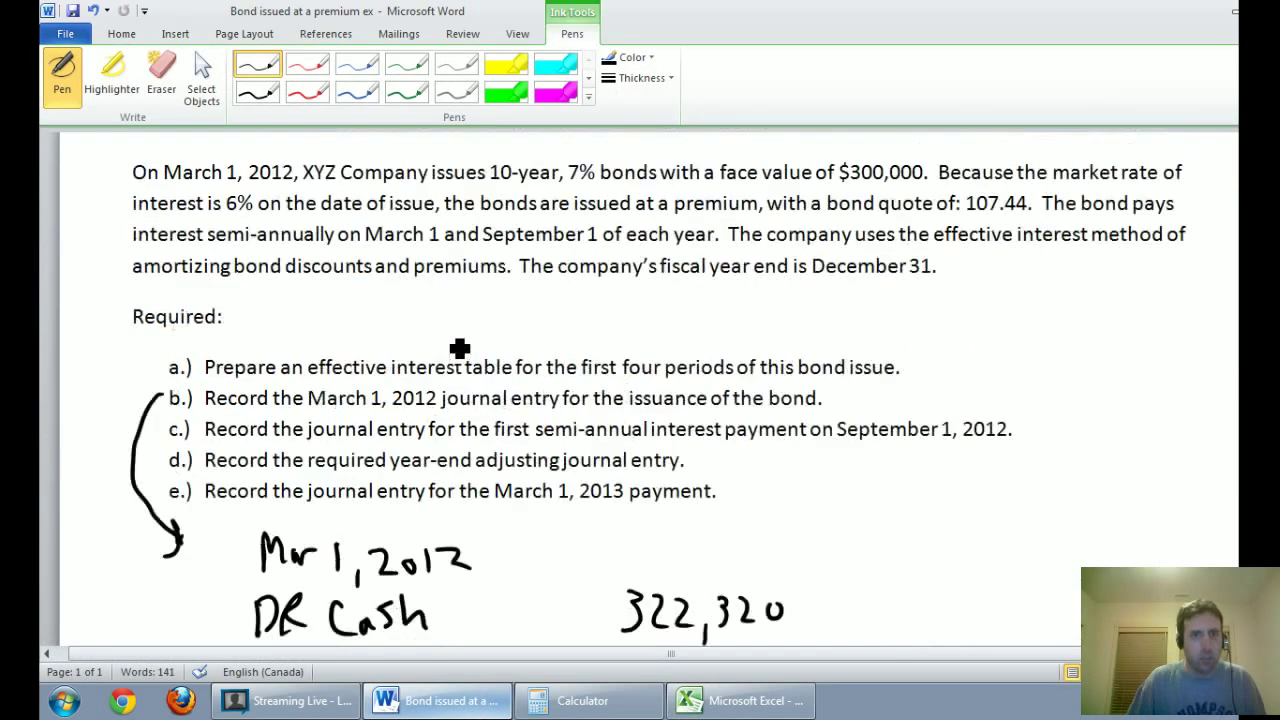
drag(828, 287, 932, 286)
scroll(620, 437, down, 1)
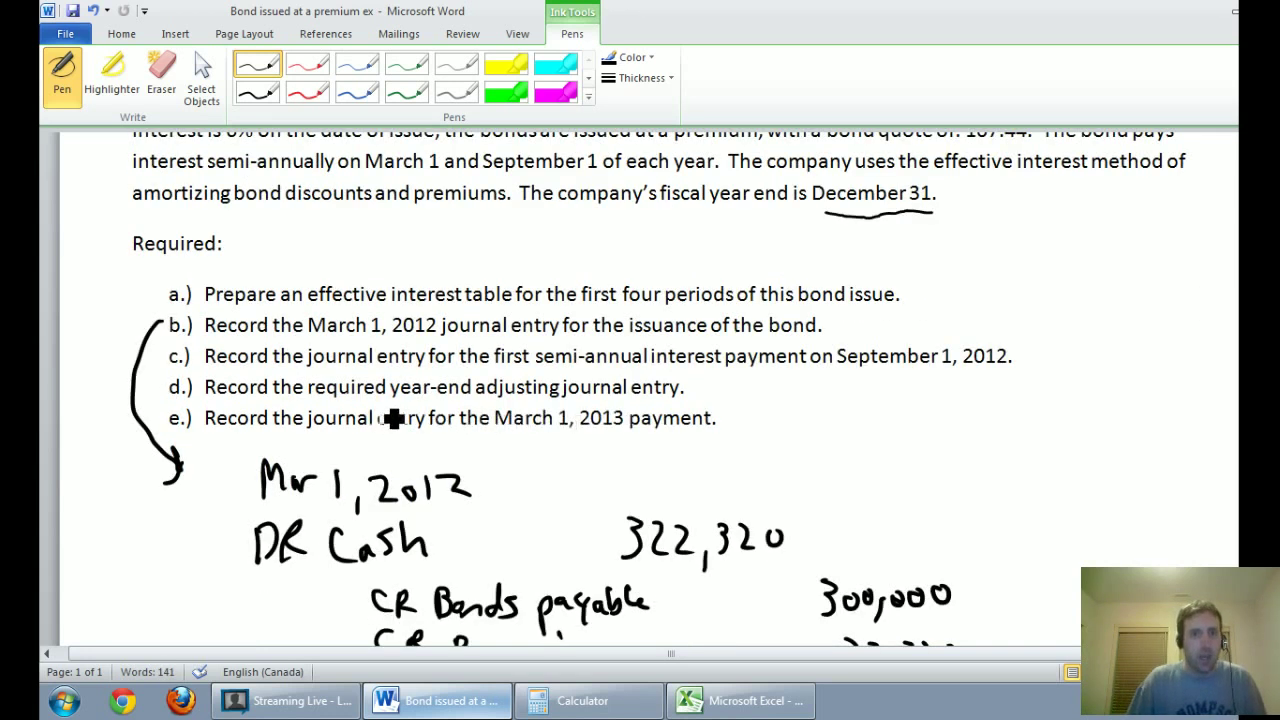
scroll(437, 477, down, 5)
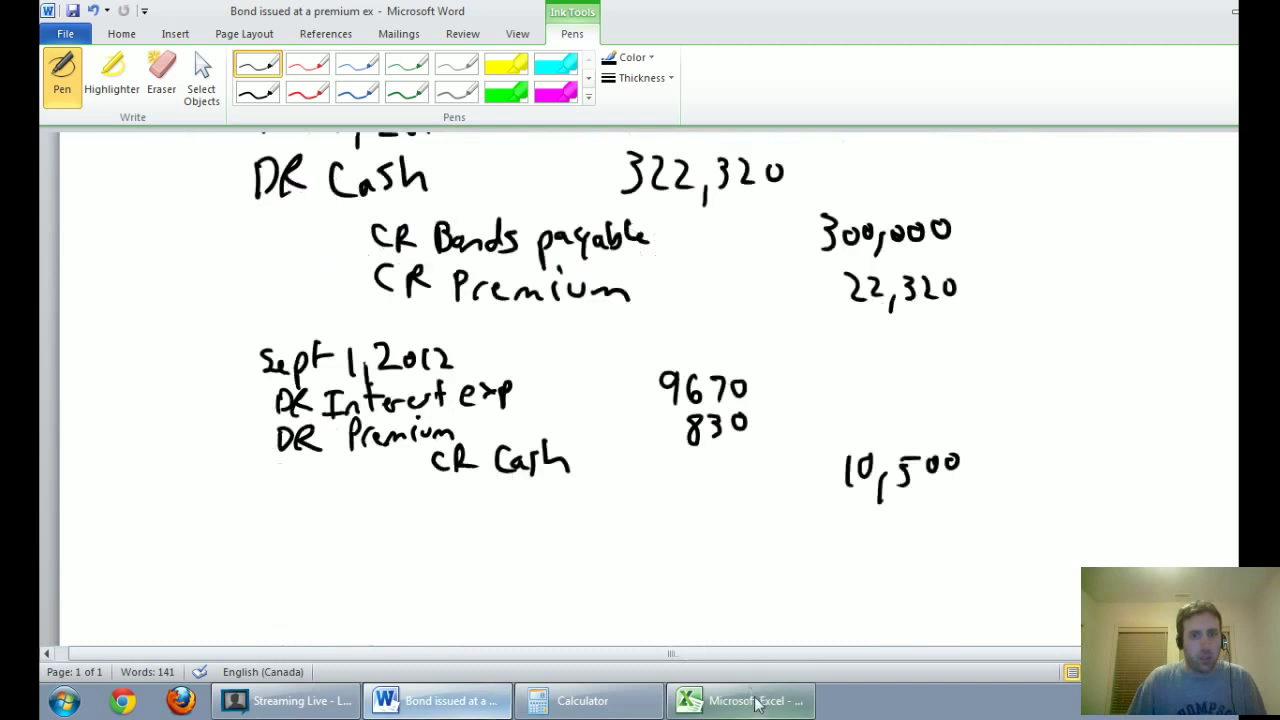
- In the Excel table, draw an arrow from the 01-Mar-13 row and handwrite the months Sep 12 through Feb 13 below it
click(749, 700)
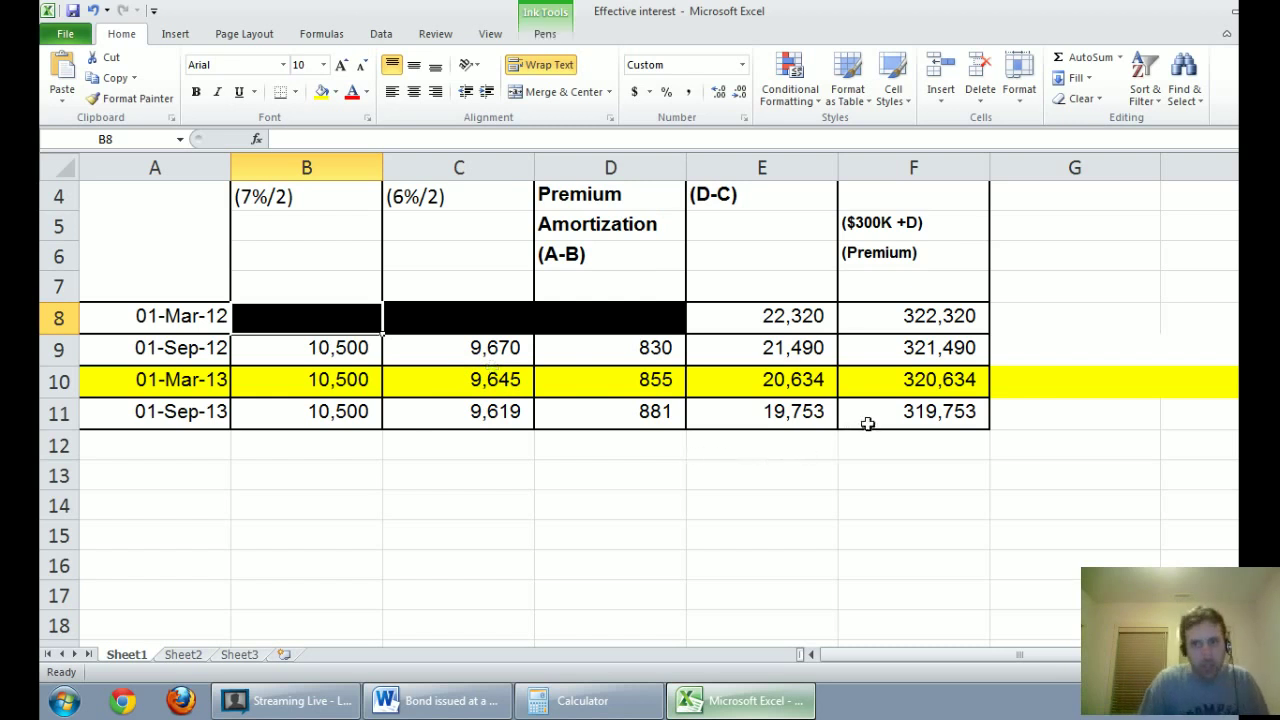
click(548, 31)
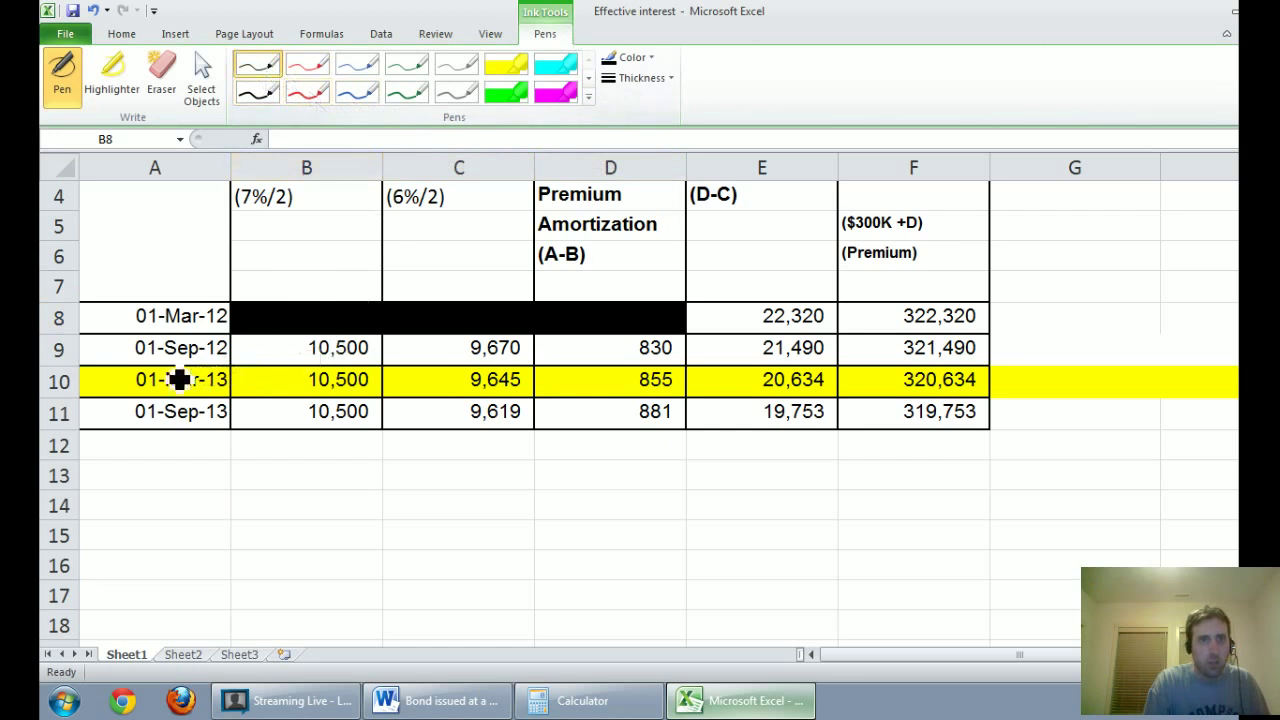
mouse_move(118, 390)
mouse_down()
mouse_move(160, 457)
mouse_move(231, 471)
mouse_move(291, 449)
mouse_move(290, 478)
mouse_up()
drag(298, 452, 334, 470)
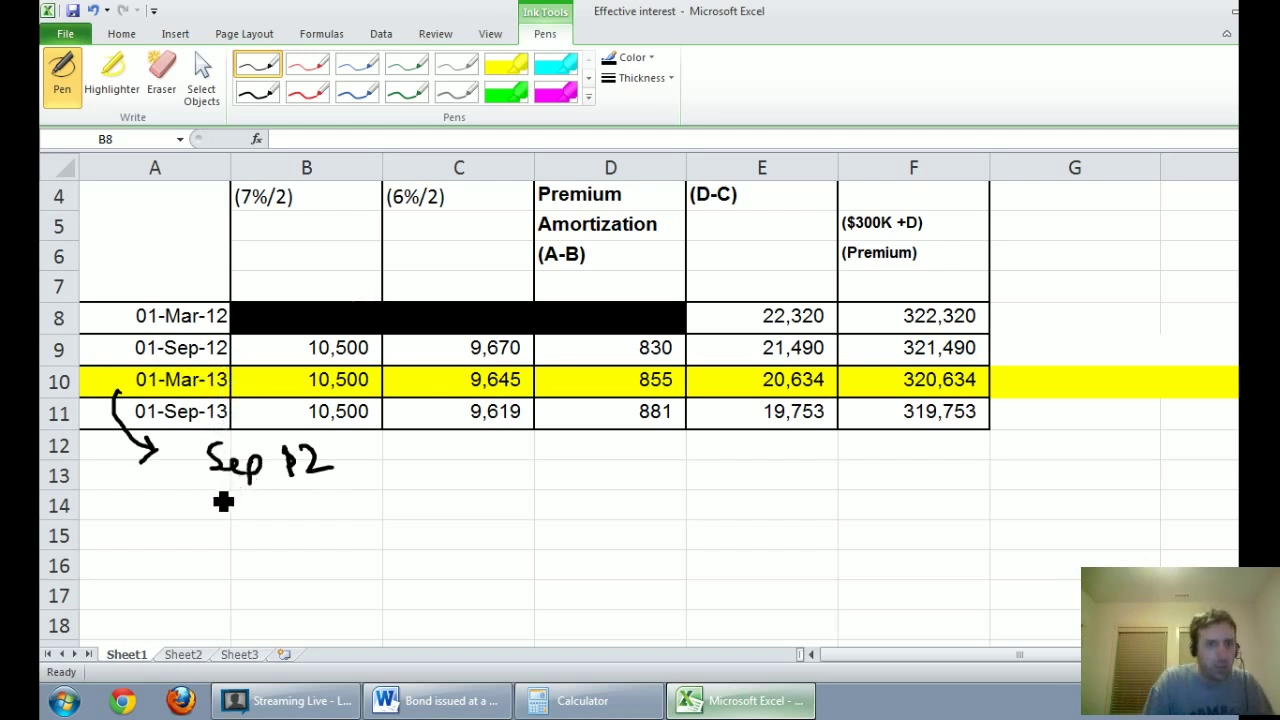
drag(214, 485, 212, 487)
mouse_move(230, 486)
mouse_down()
mouse_move(237, 509)
mouse_move(262, 490)
mouse_move(288, 512)
mouse_up()
drag(298, 488, 320, 511)
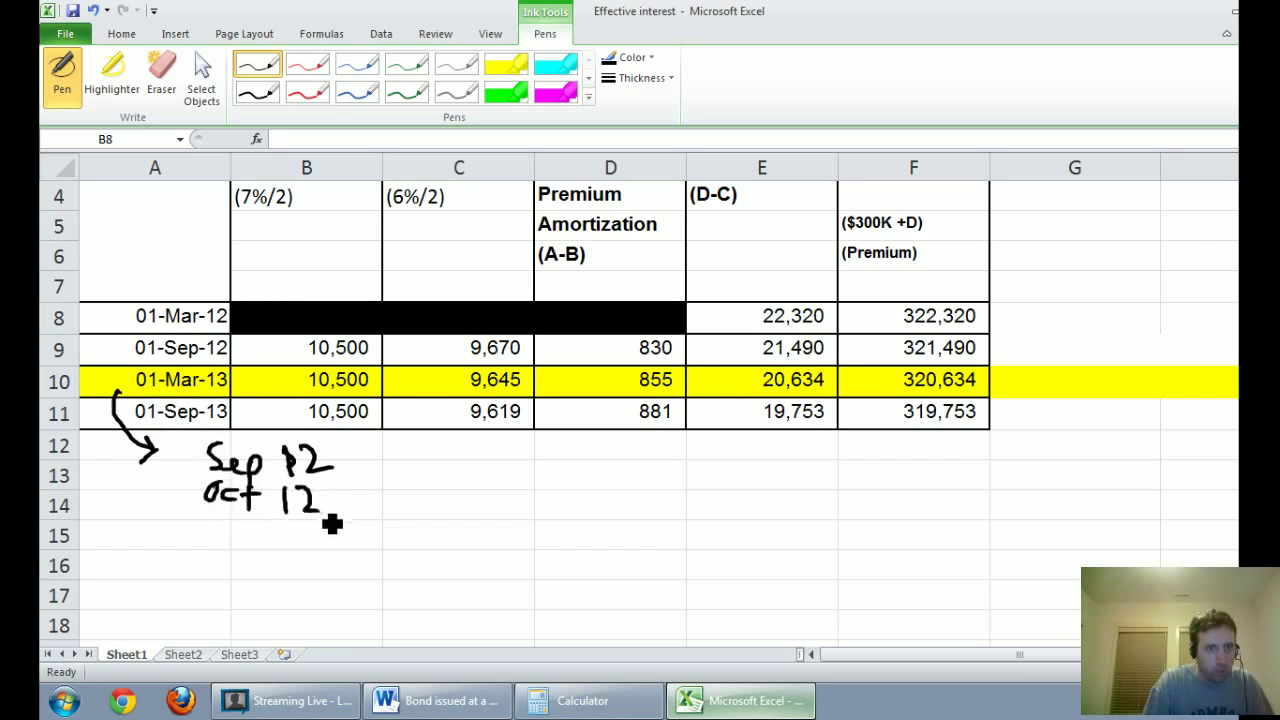
mouse_move(210, 530)
mouse_down()
mouse_move(310, 537)
mouse_move(214, 570)
mouse_move(282, 568)
mouse_up()
drag(292, 550, 310, 567)
mouse_move(216, 582)
mouse_down()
mouse_move(249, 603)
mouse_move(302, 600)
mouse_up()
drag(210, 612, 234, 612)
mouse_move(214, 612)
mouse_down()
mouse_move(214, 634)
mouse_move(300, 632)
mouse_up()
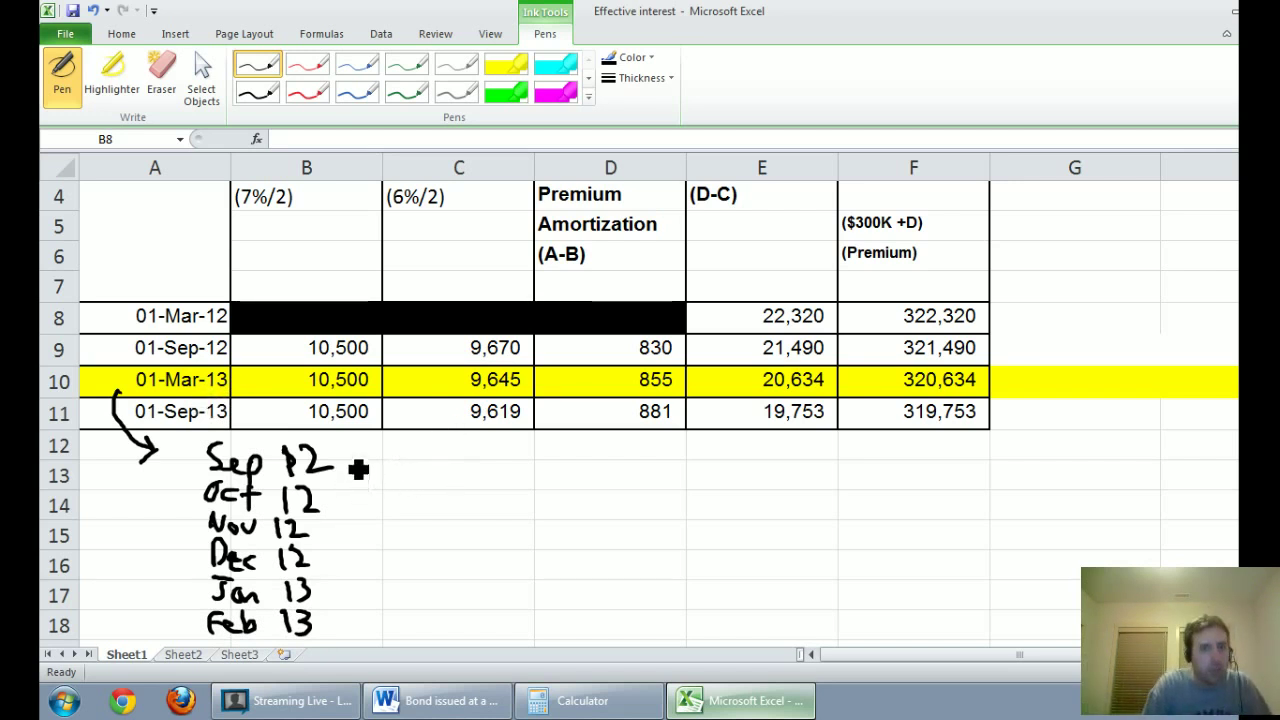
- Bracket the handwritten months Sep 12 to Dec 12 and write the fraction 4/6 beside them
mouse_move(333, 443)
mouse_down()
mouse_move(355, 465)
mouse_move(343, 588)
mouse_move(349, 573)
mouse_up()
drag(380, 478, 398, 500)
drag(392, 476, 402, 535)
drag(455, 505, 441, 525)
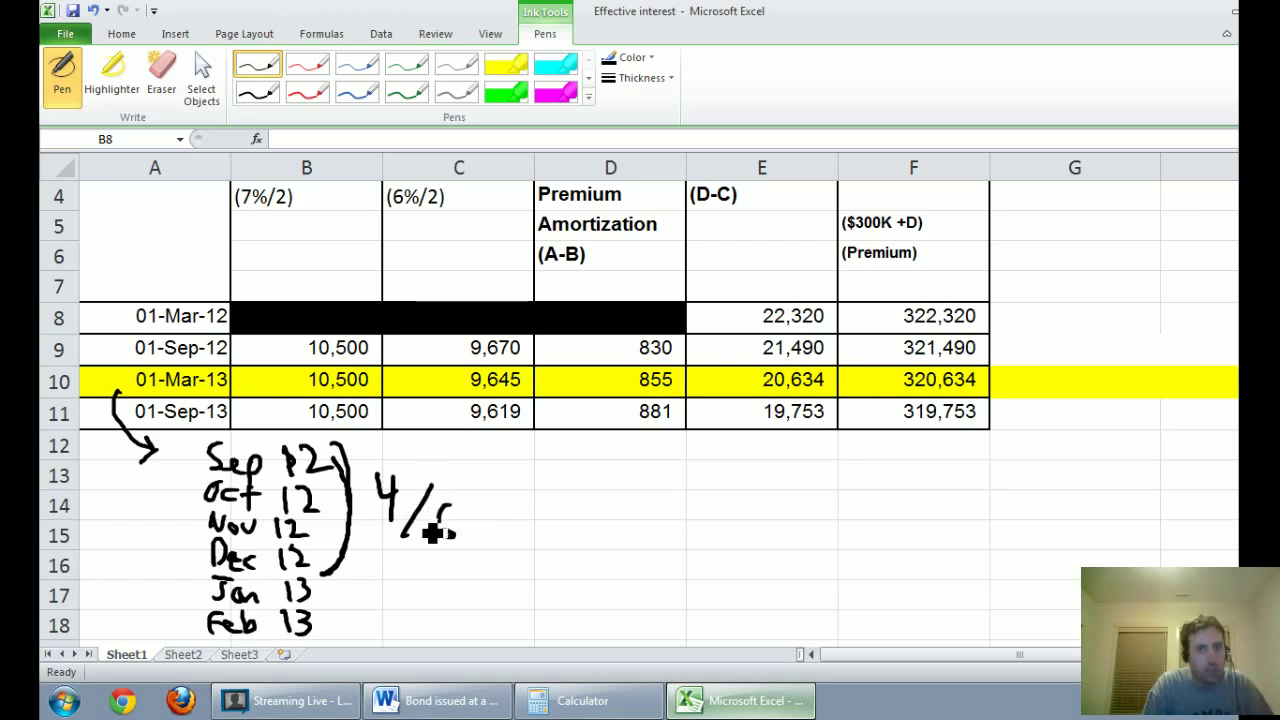
- Circle the interest payment, interest expense and premium amortization amounts in the highlighted 01-Mar-13 row
mouse_move(345, 369)
mouse_down()
mouse_move(330, 378)
mouse_move(380, 391)
mouse_move(343, 396)
mouse_up()
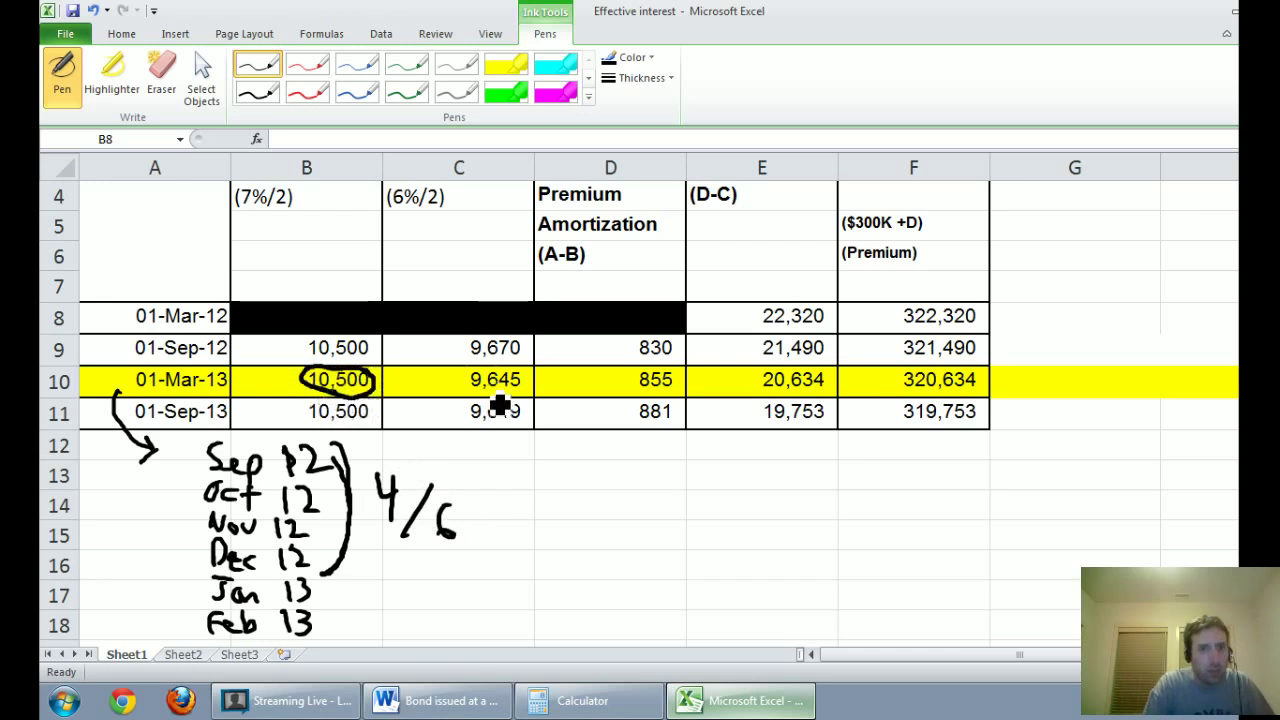
mouse_move(473, 400)
mouse_down()
mouse_move(523, 377)
mouse_move(500, 409)
mouse_up()
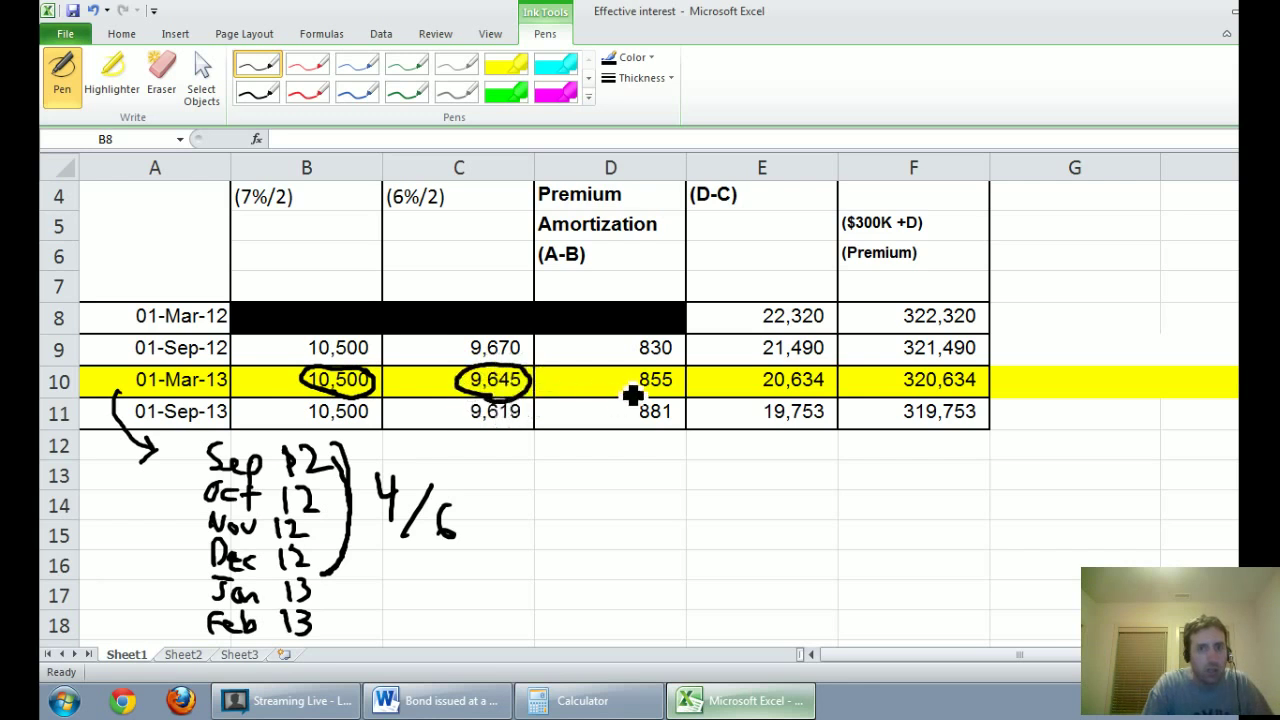
mouse_move(632, 393)
mouse_down()
mouse_move(680, 370)
mouse_move(662, 402)
mouse_up()
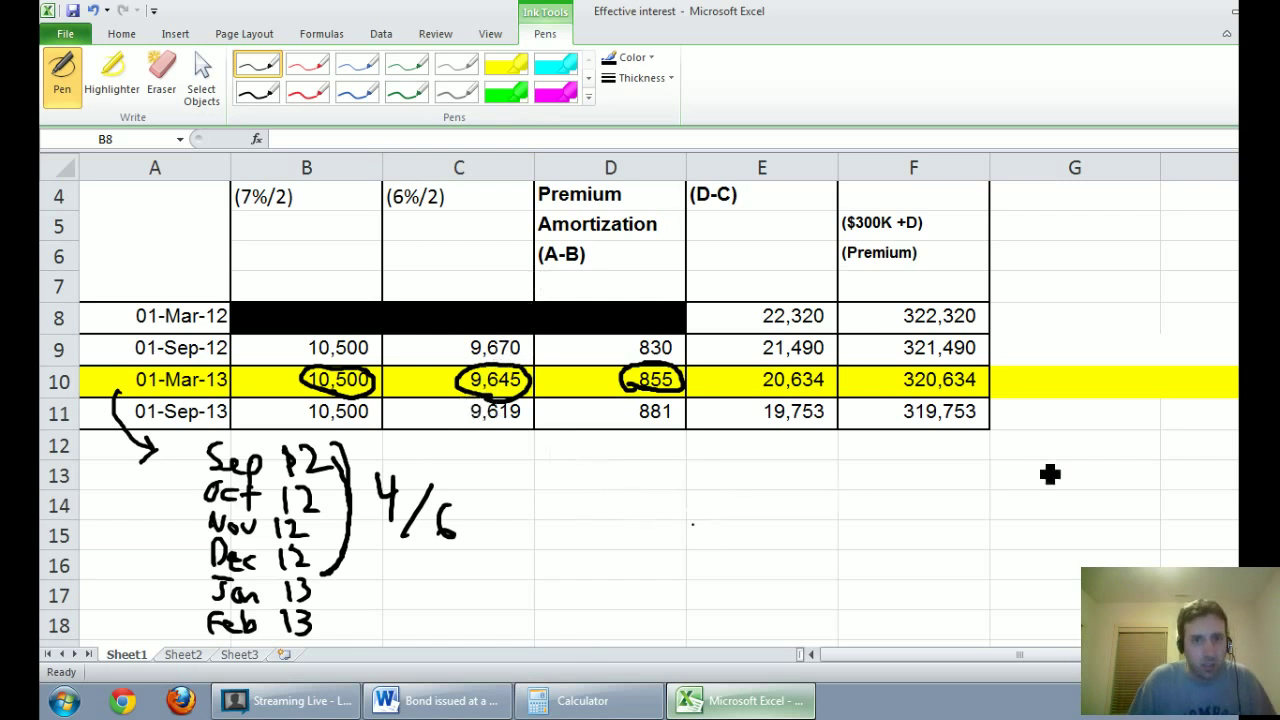
scroll(692, 524, up, 1)
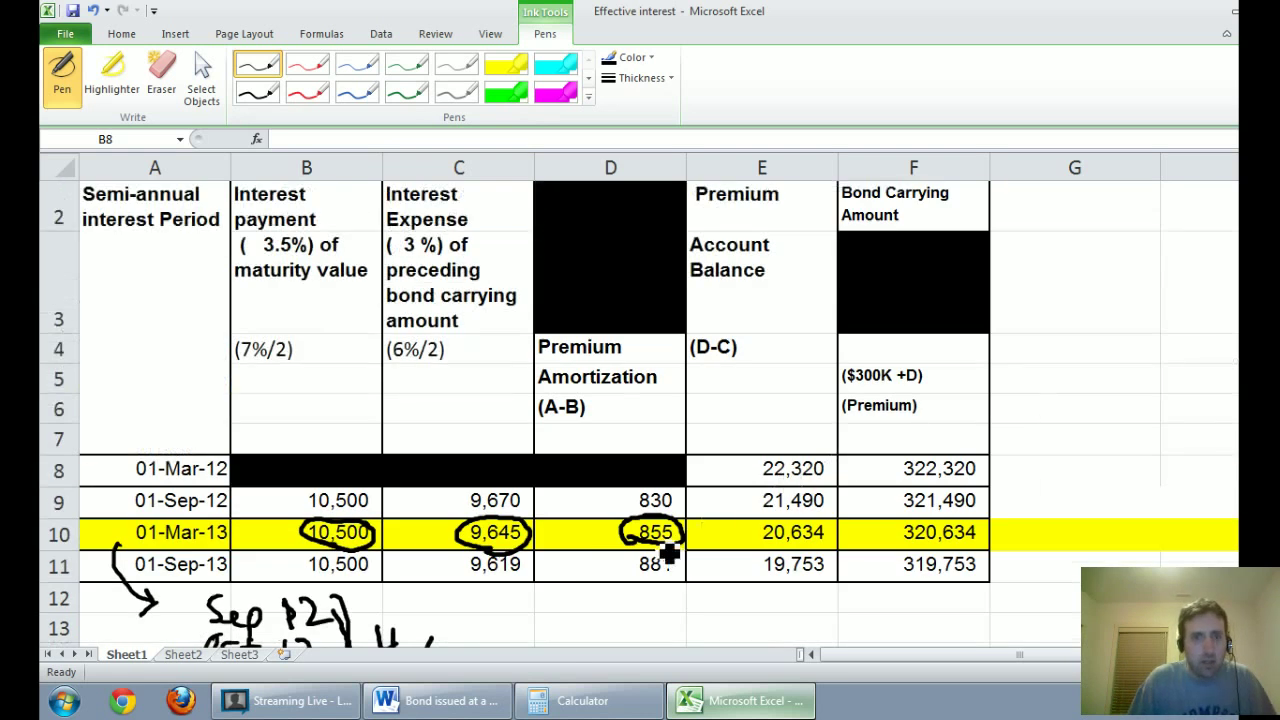
- Switch to the Word document and handwrite the date Dec 31, 2012 below the September entry
click(710, 705)
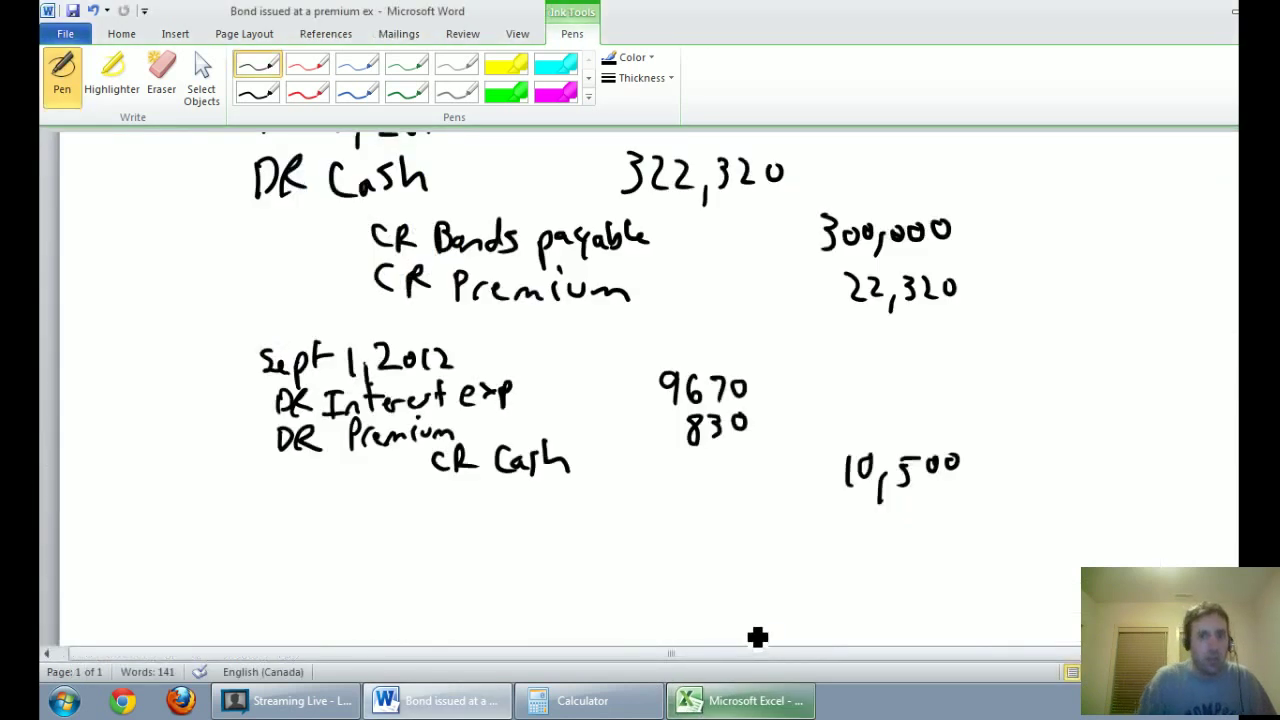
mouse_move(278, 554)
mouse_down()
mouse_move(326, 569)
mouse_move(384, 543)
mouse_up()
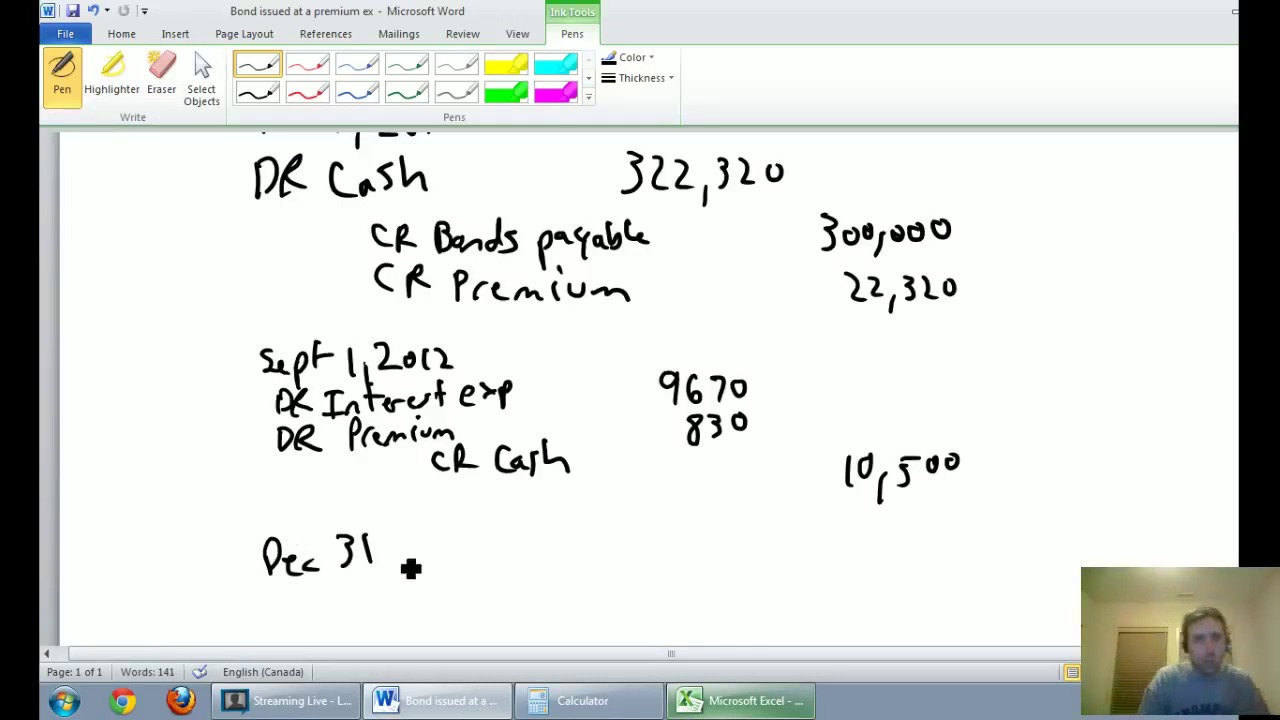
drag(386, 566, 383, 586)
mouse_move(394, 545)
mouse_down()
mouse_move(414, 563)
mouse_move(430, 545)
mouse_move(483, 566)
mouse_up()
scroll(492, 561, down, 3)
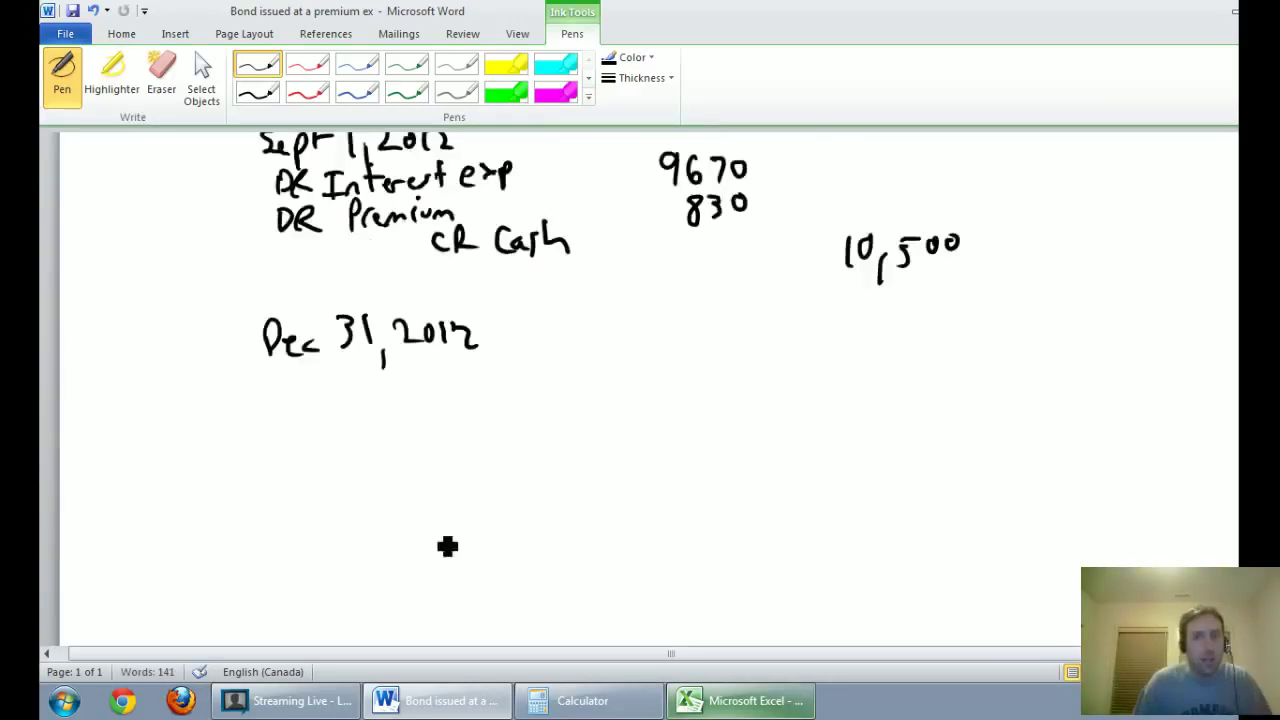
- Handwrite DR Interest exp 4/6 * 9645 = under the December date, taking the 01-Mar-13 interest expense from the Excel table
mouse_move(297, 398)
mouse_down()
mouse_move(320, 406)
mouse_move(354, 391)
mouse_move(403, 411)
mouse_move(483, 390)
mouse_move(543, 409)
mouse_move(547, 395)
mouse_up()
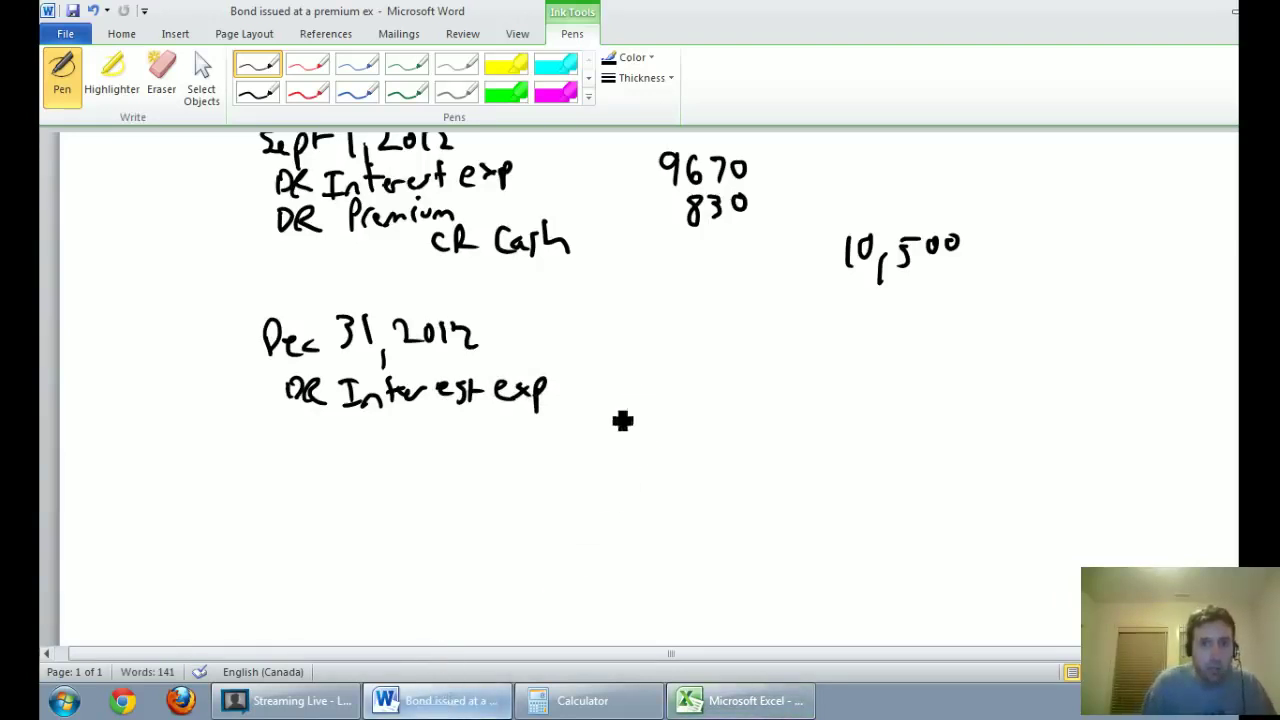
mouse_move(588, 366)
mouse_down()
mouse_move(598, 392)
mouse_move(614, 394)
mouse_up()
drag(621, 350, 601, 398)
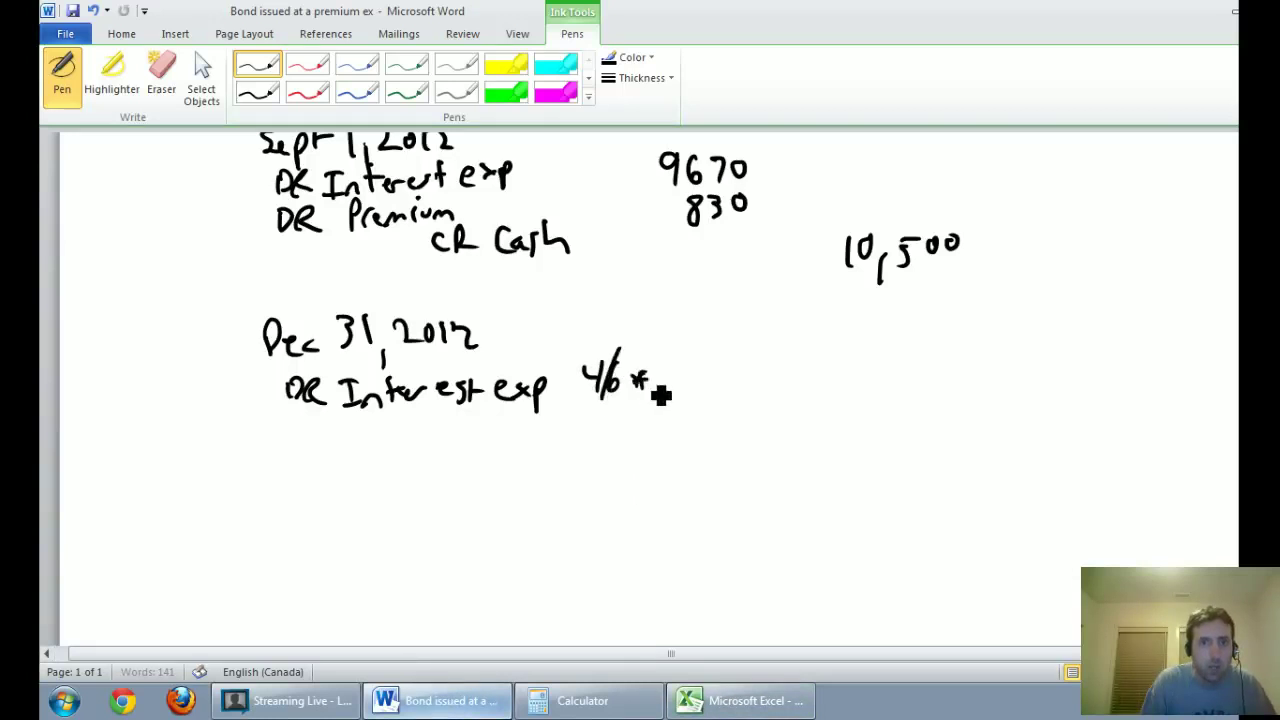
click(733, 710)
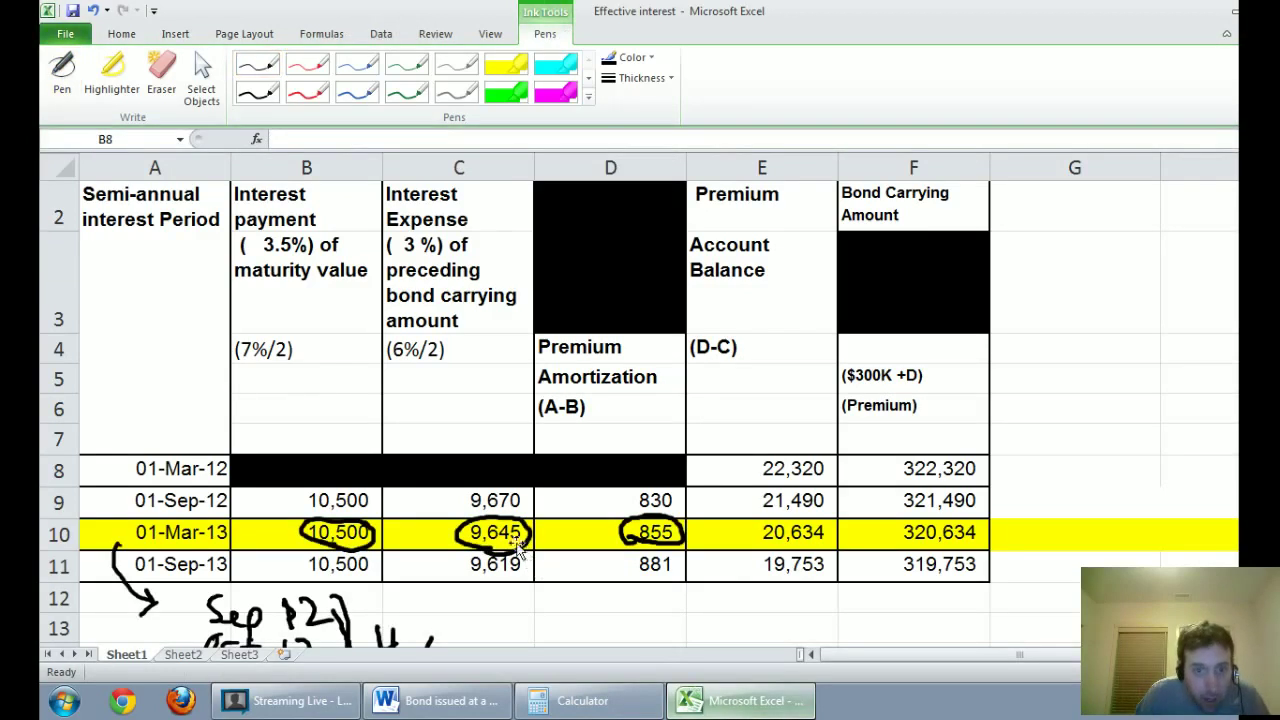
click(700, 697)
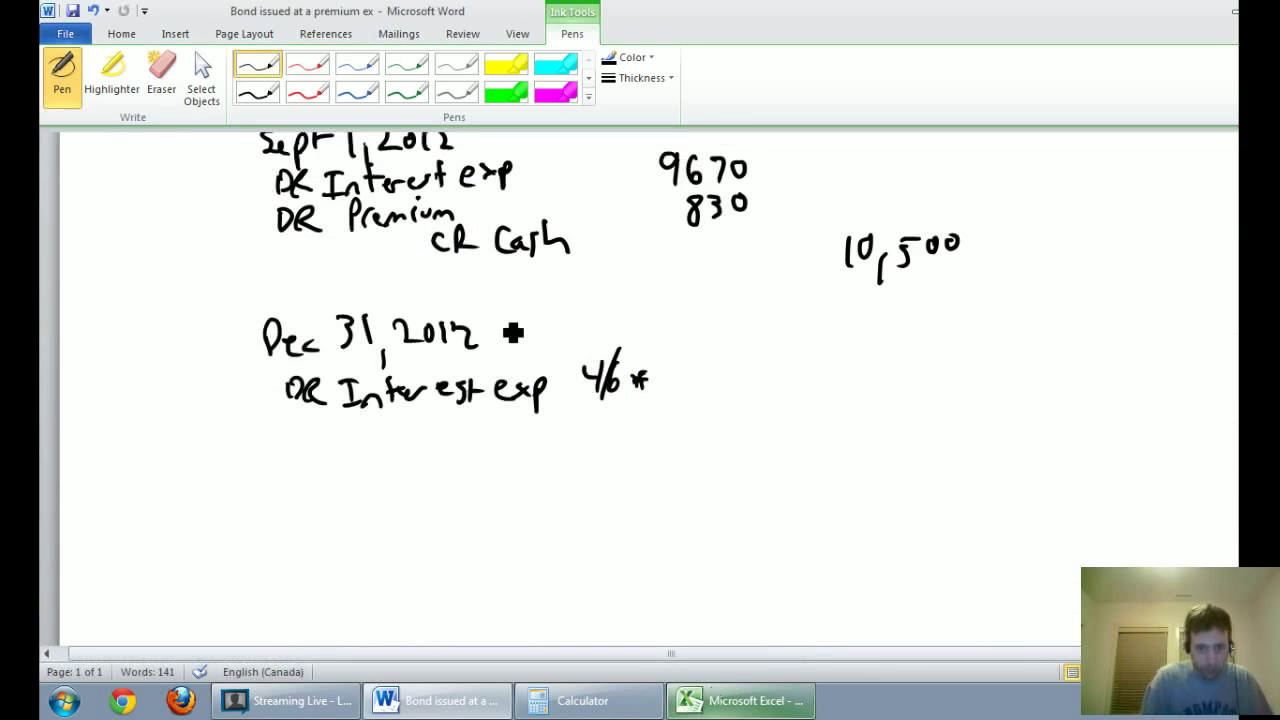
drag(679, 376, 759, 382)
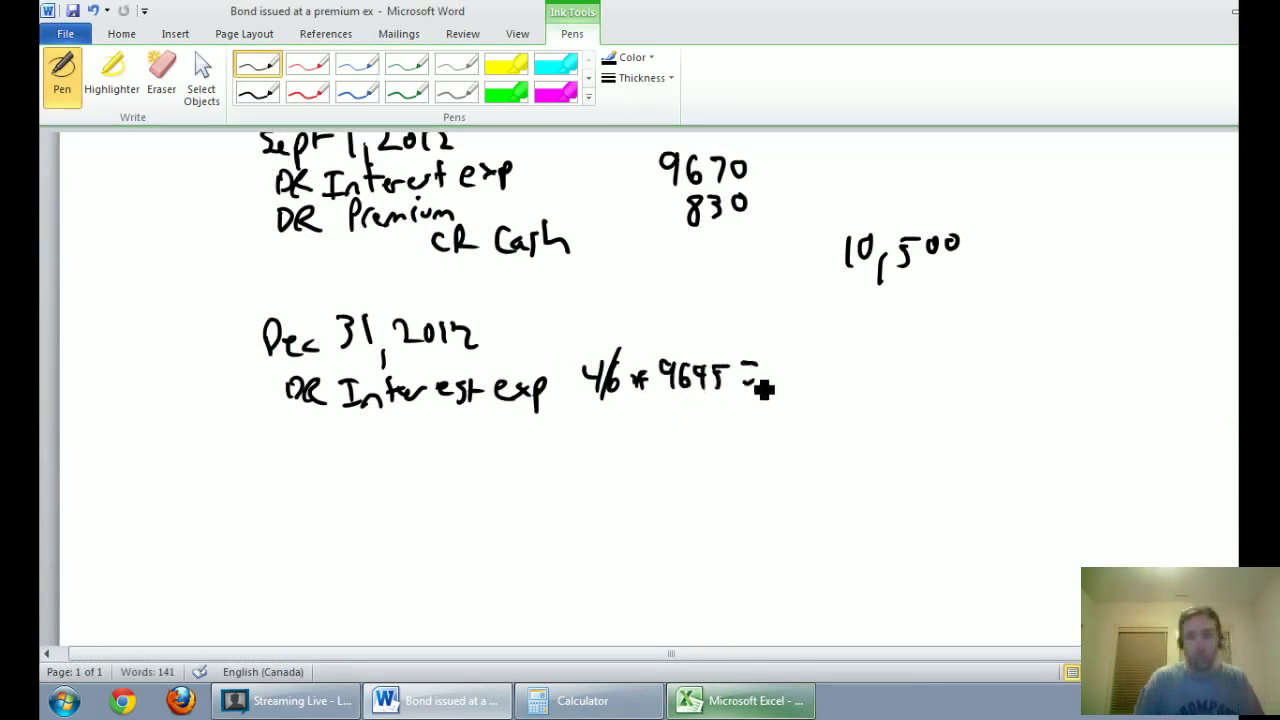
- Compute 9645 * 4 / 6 in Calculator and handwrite 6430 as the interest expense amount in the Word entry
click(585, 700)
click(1091, 465)
click(1091, 495)
click(1018, 495)
click(1055, 495)
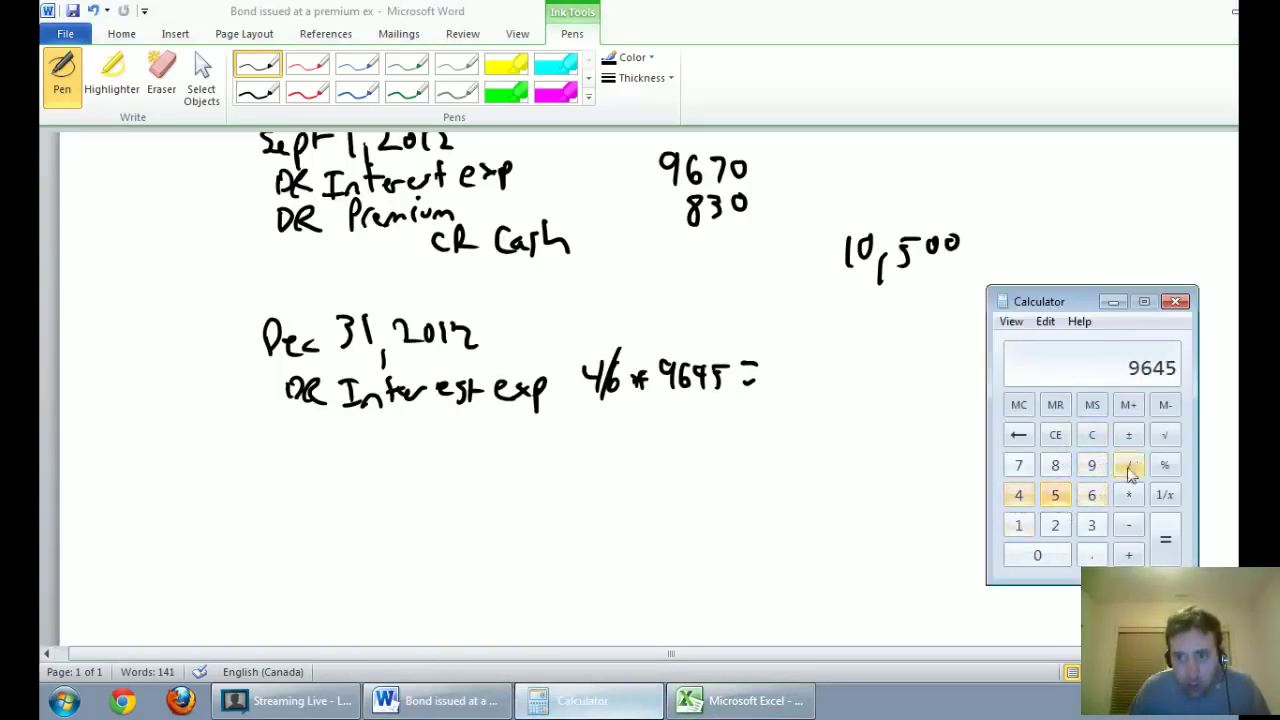
click(1018, 495)
click(1128, 465)
click(1091, 495)
click(1162, 530)
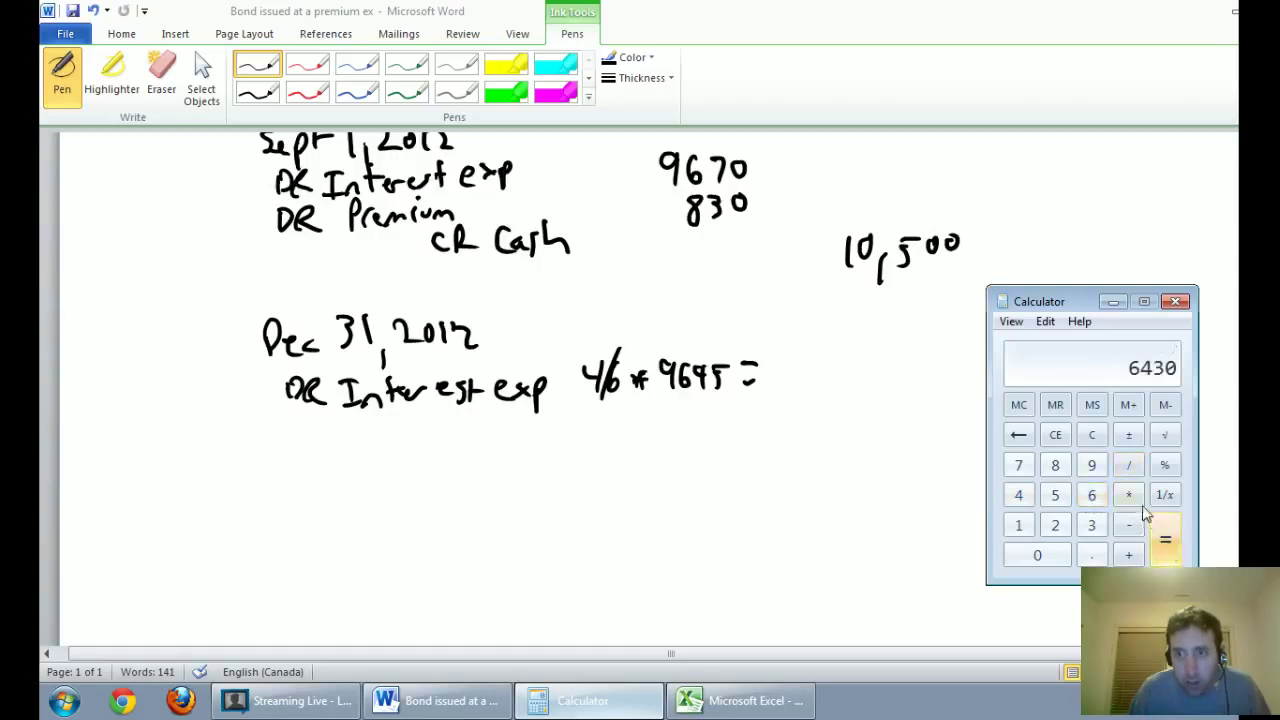
click(841, 342)
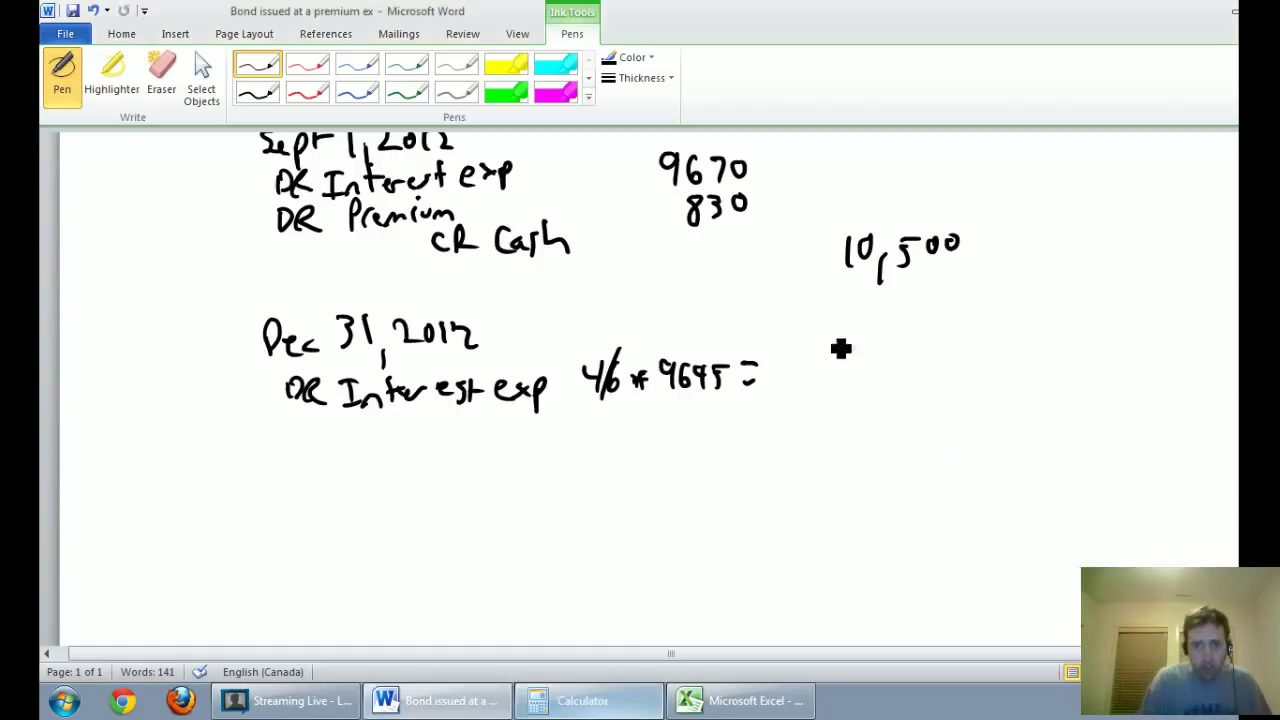
mouse_move(798, 352)
mouse_down()
mouse_move(795, 380)
mouse_move(866, 378)
mouse_up()
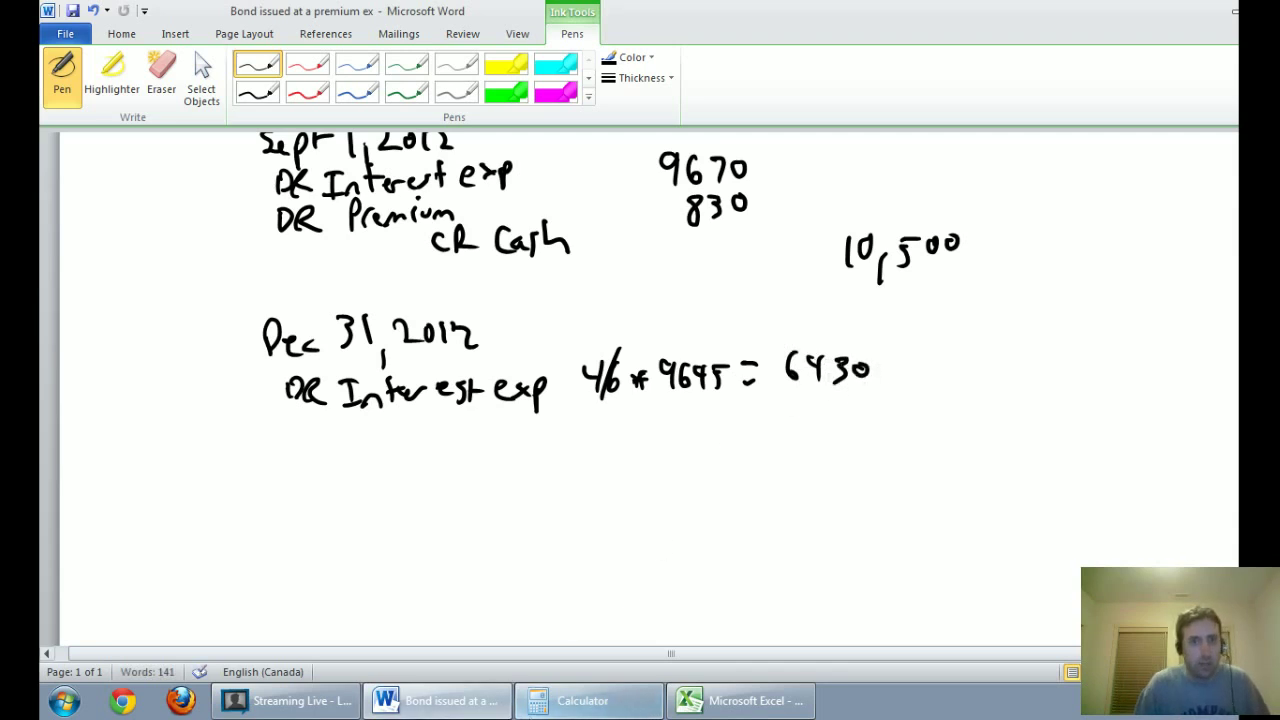
- Check the 01-Mar-13 row of the Excel table and return to the December entry in Word
click(452, 701)
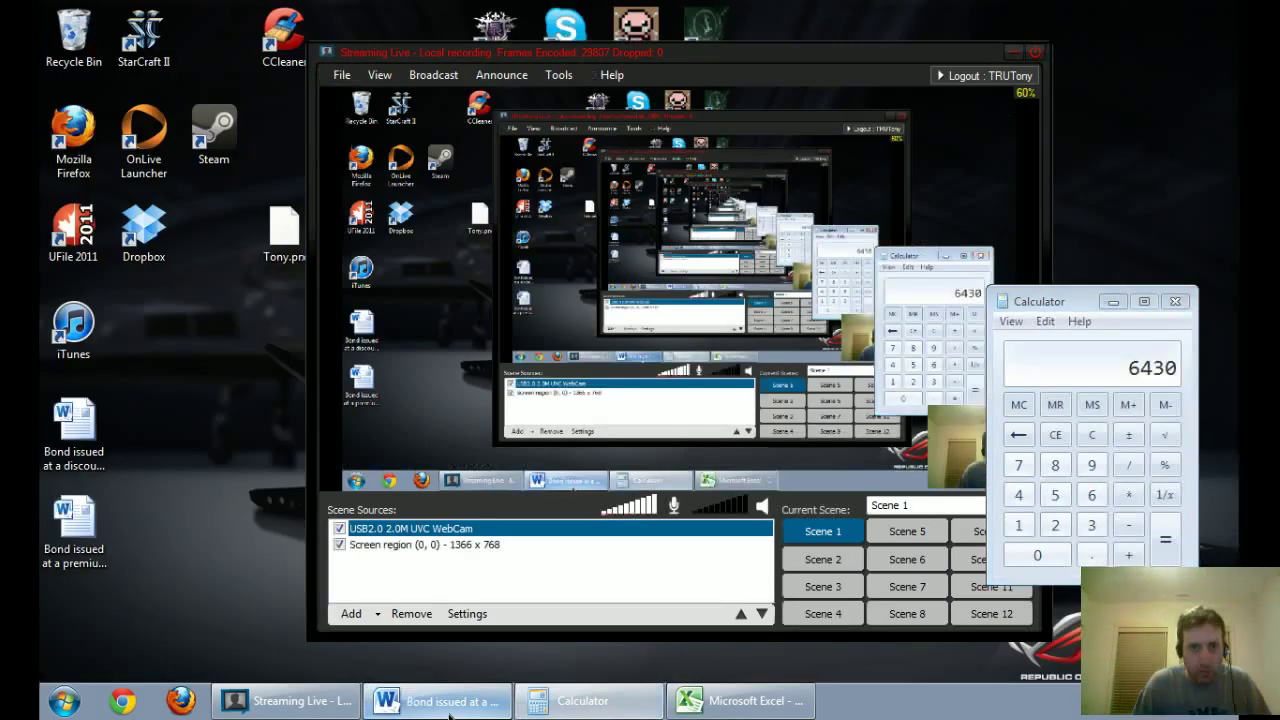
click(452, 701)
click(620, 712)
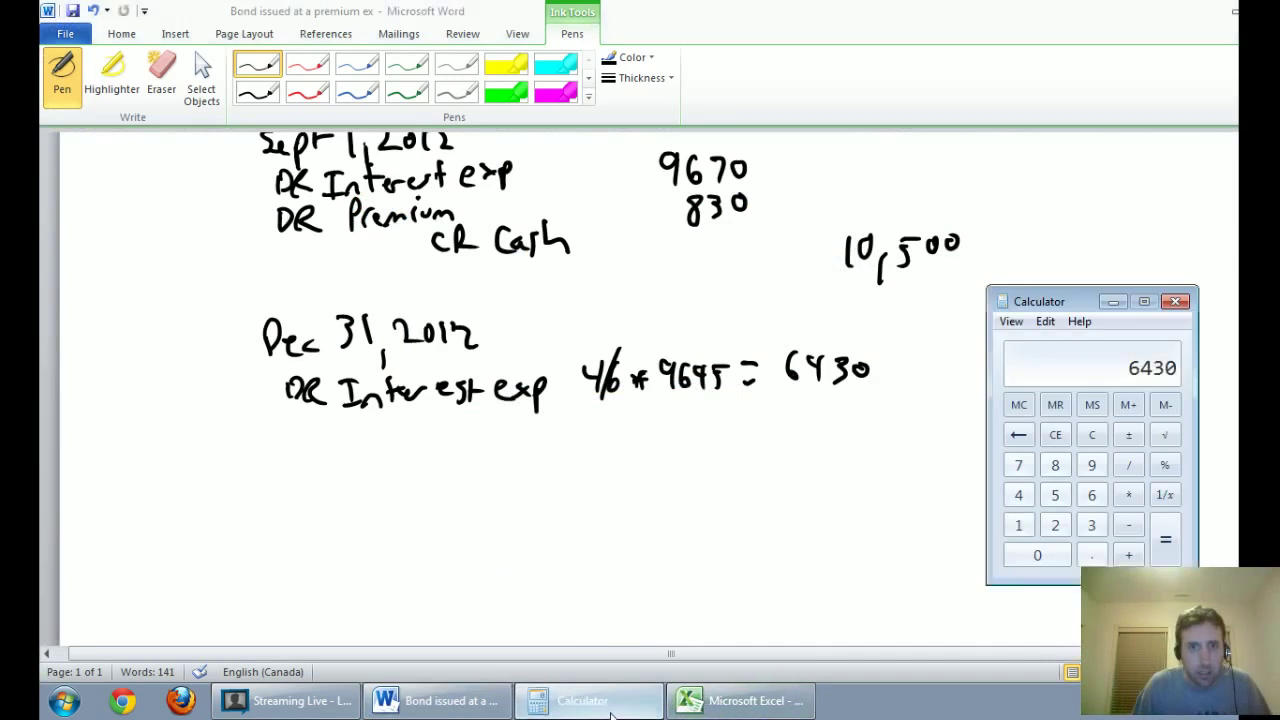
click(722, 705)
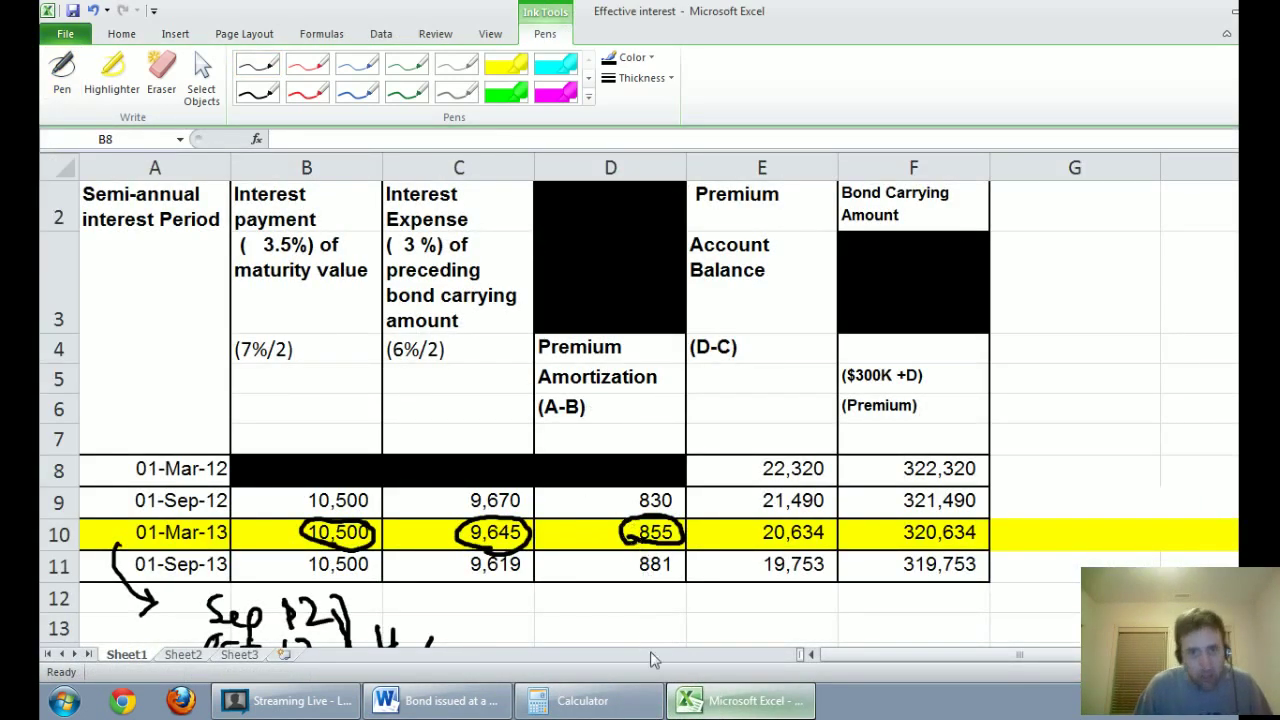
click(693, 701)
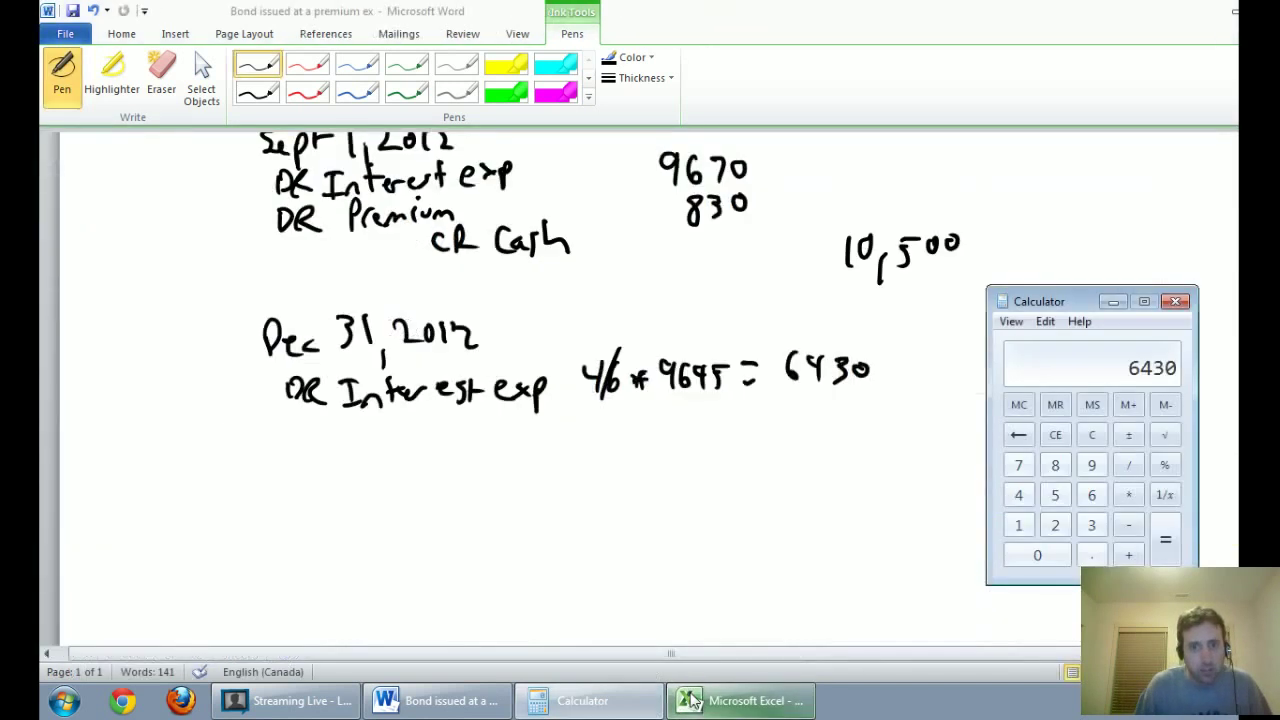
click(734, 526)
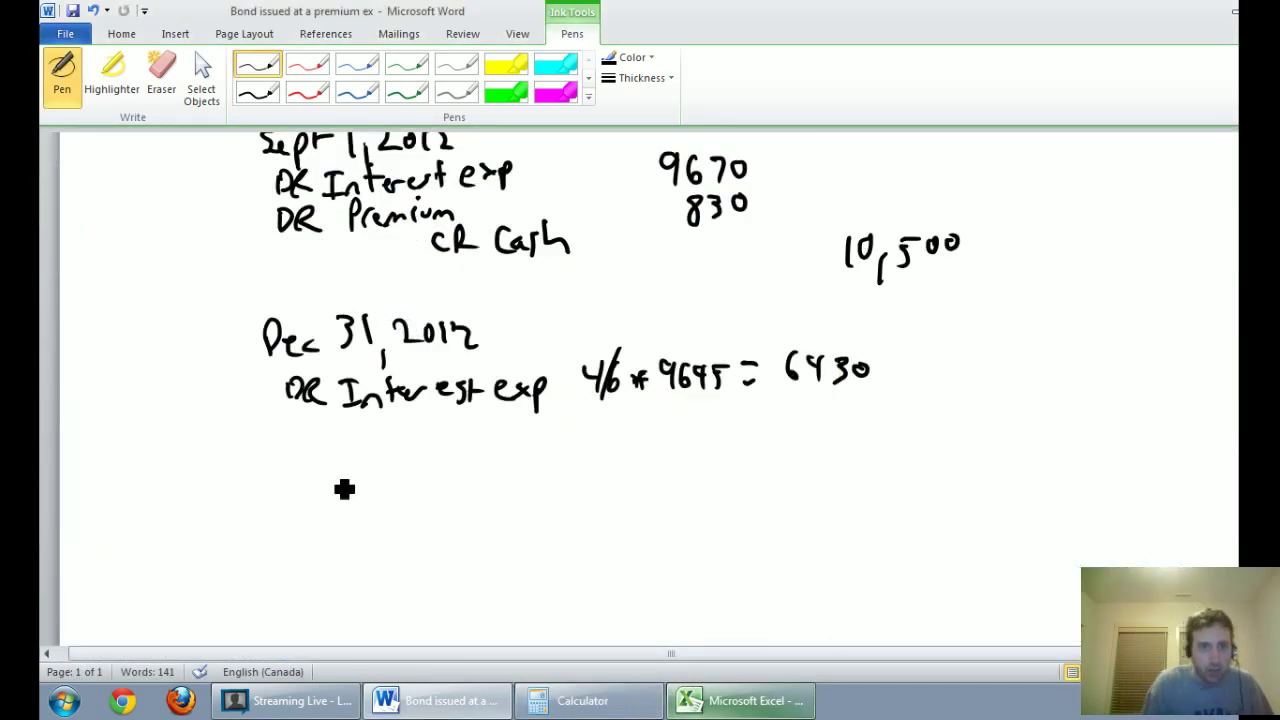
- Handwrite DR Premium 4/6 * 855 = below the December interest expense line, taking the 01-Mar-13 premium amortization from Excel
mouse_move(290, 426)
mouse_down()
mouse_move(303, 449)
mouse_move(326, 452)
mouse_move(523, 449)
mouse_up()
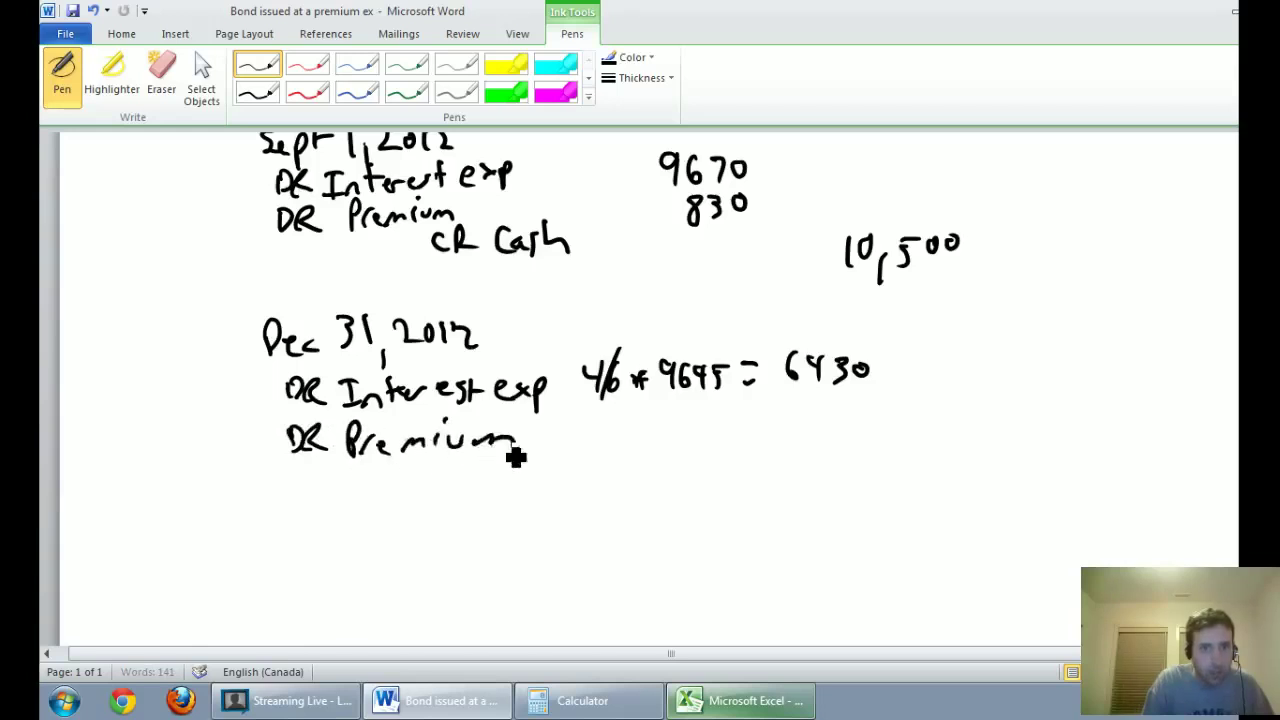
scroll(520, 416, up, 4)
scroll(520, 416, up, 1)
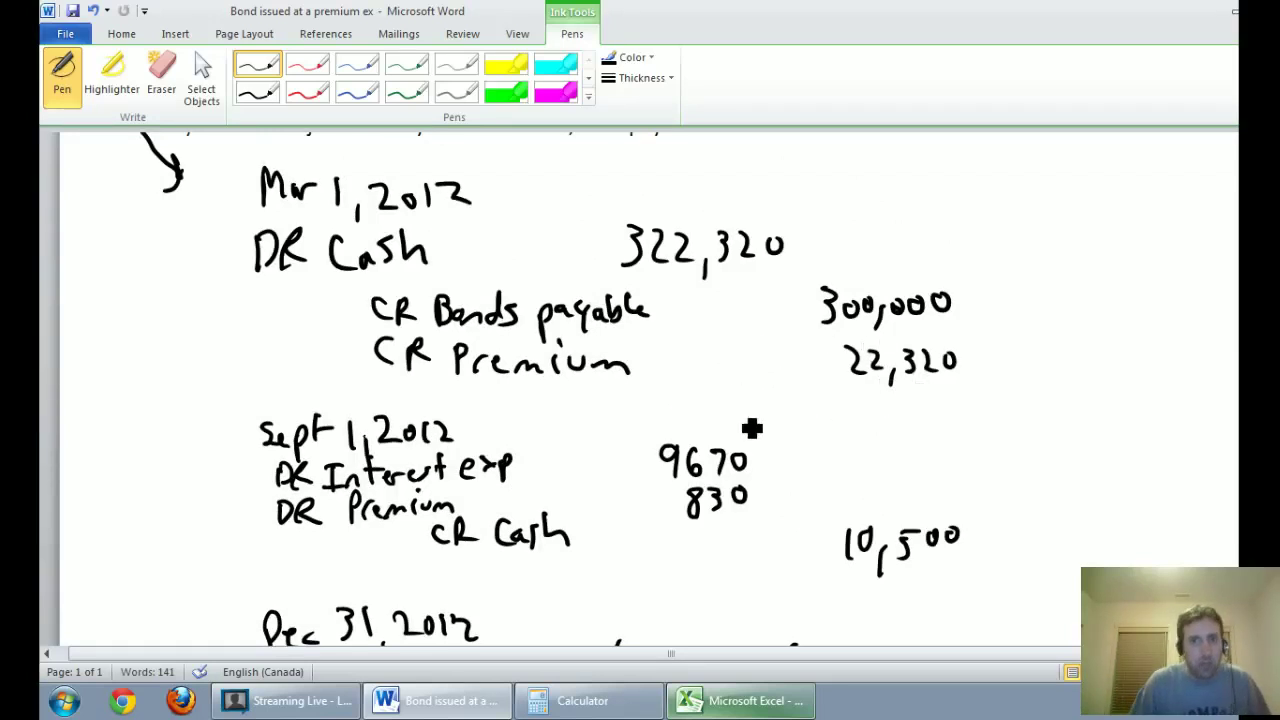
scroll(752, 428, down, 4)
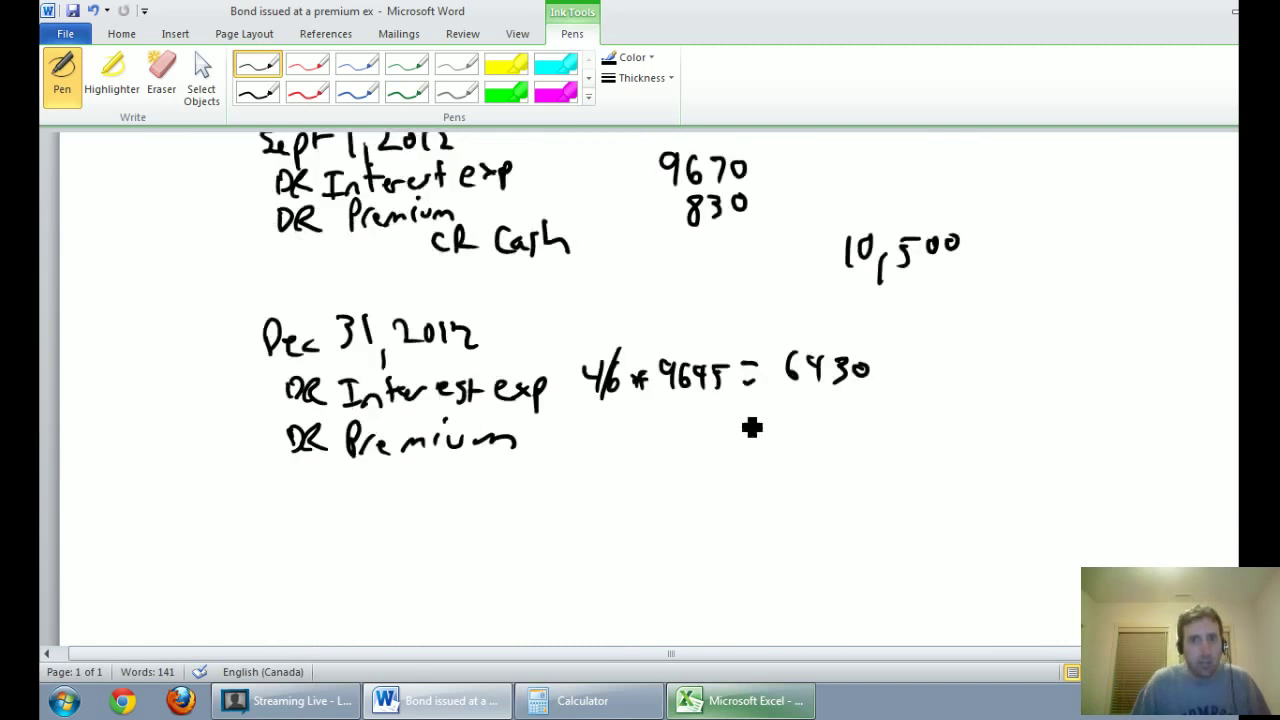
mouse_move(580, 420)
mouse_down()
mouse_move(596, 448)
mouse_move(662, 454)
mouse_move(648, 454)
mouse_up()
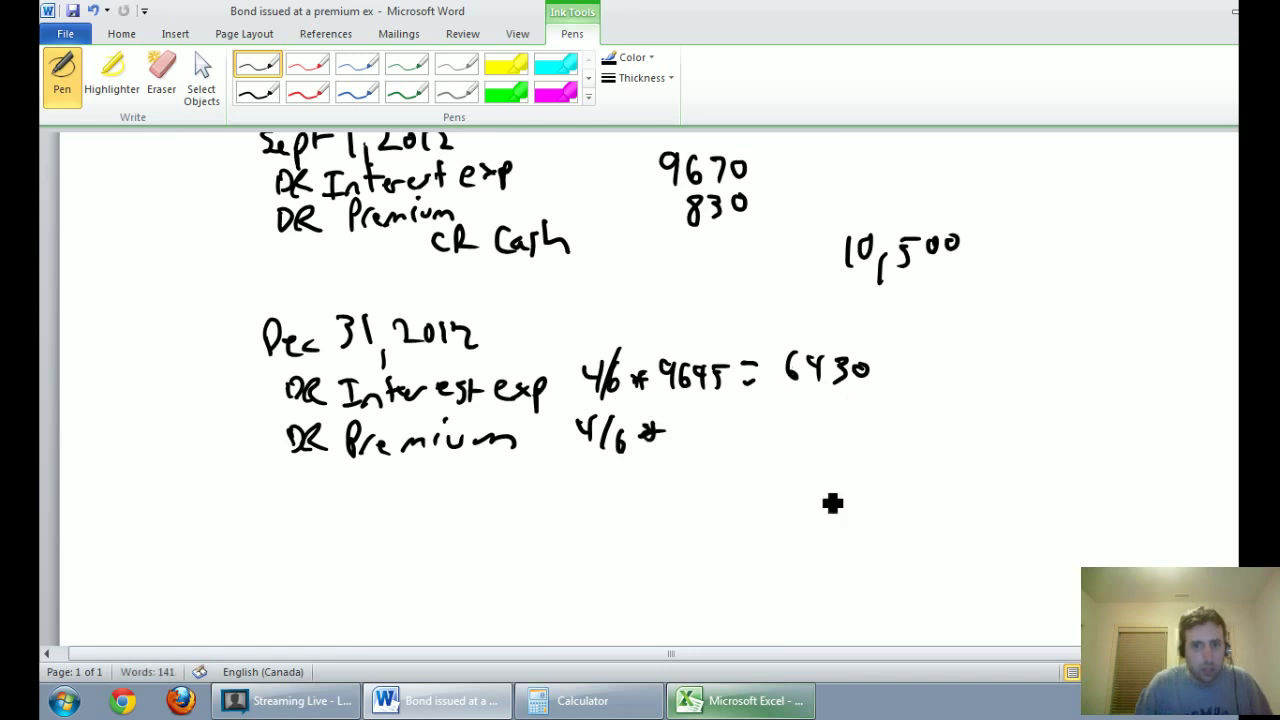
click(740, 703)
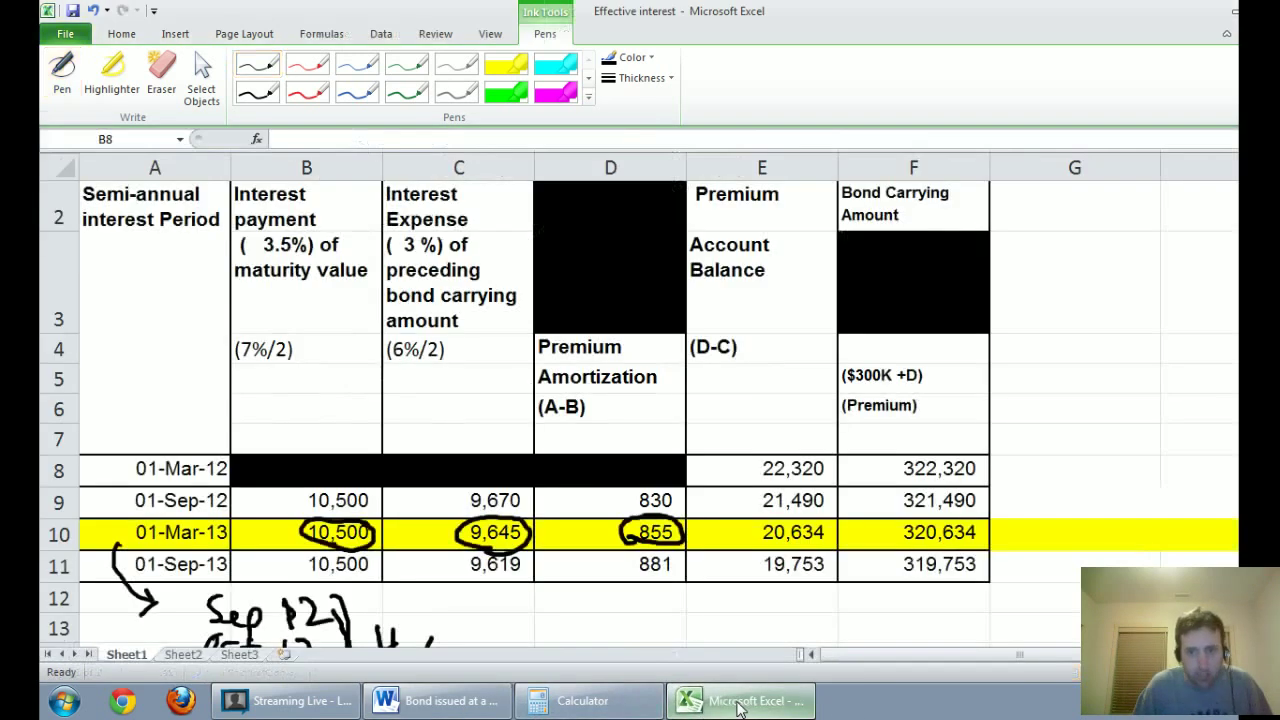
click(740, 703)
mouse_move(692, 410)
mouse_down()
mouse_move(686, 438)
mouse_move(767, 433)
mouse_up()
- Compute 4 / 6 * 855 in Calculator for the December premium amortization
click(588, 704)
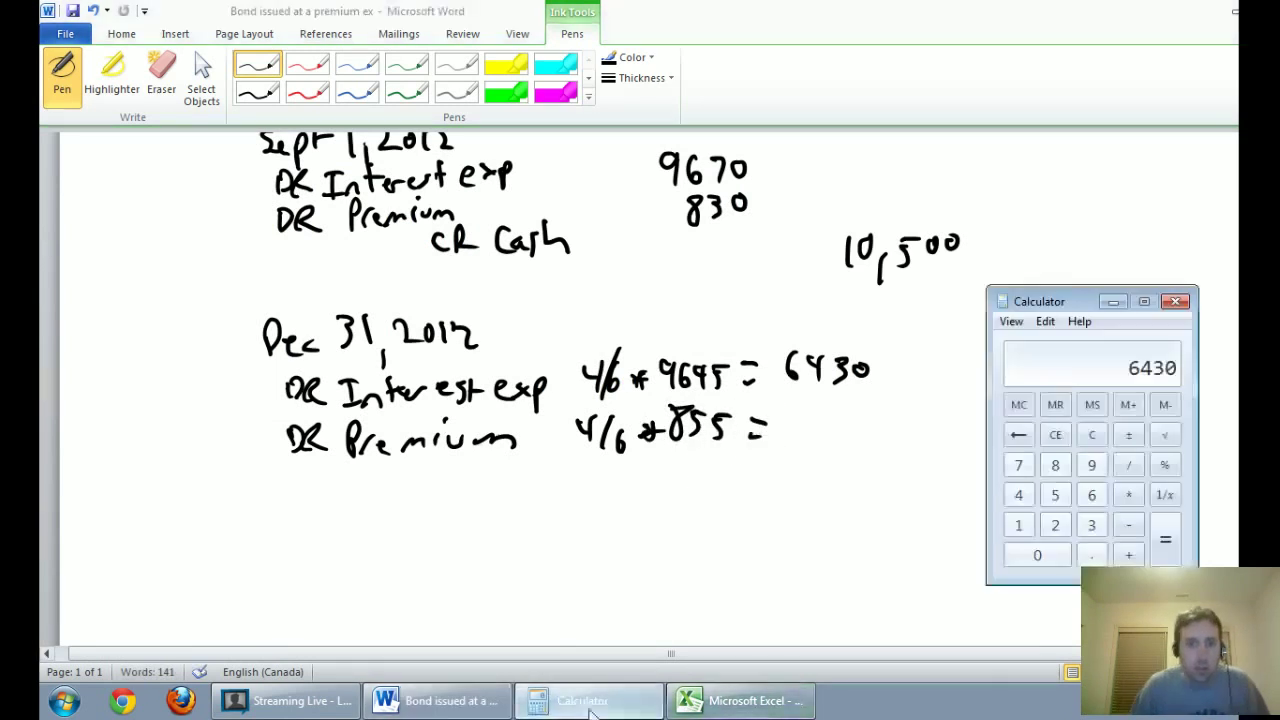
click(1018, 495)
click(1136, 468)
click(1095, 497)
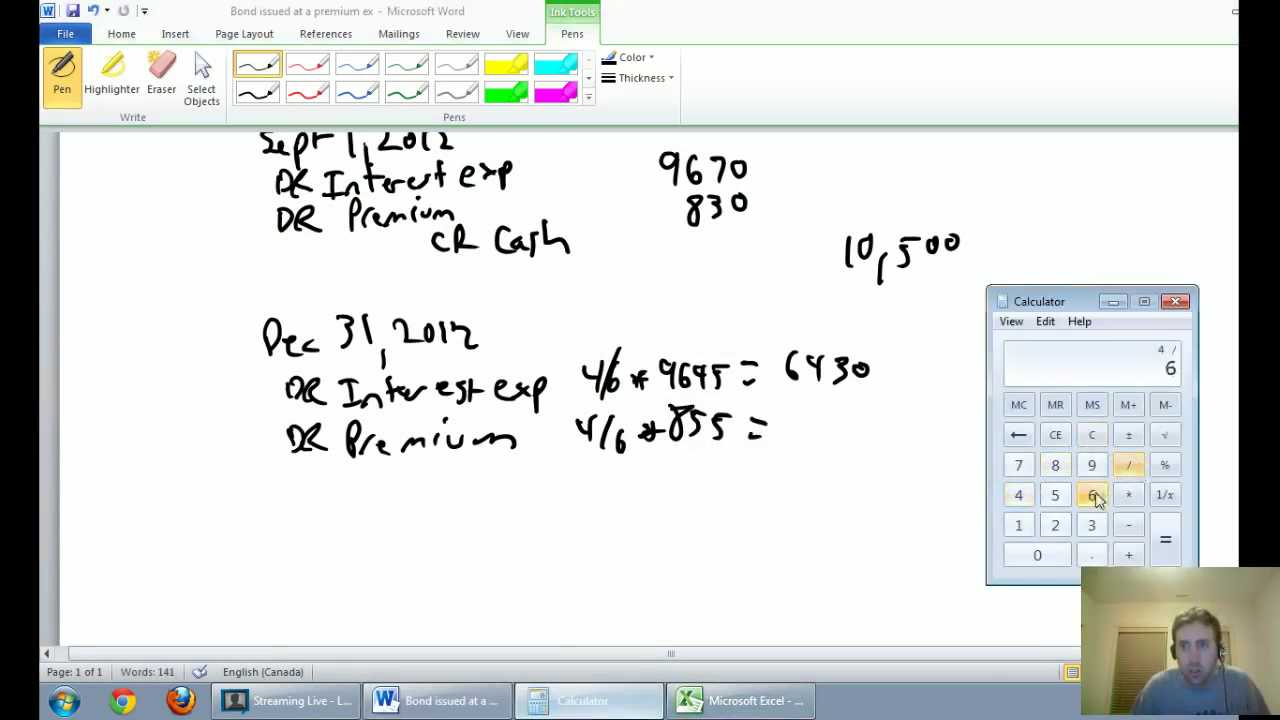
click(1130, 496)
click(1052, 470)
click(1055, 495)
click(1165, 540)
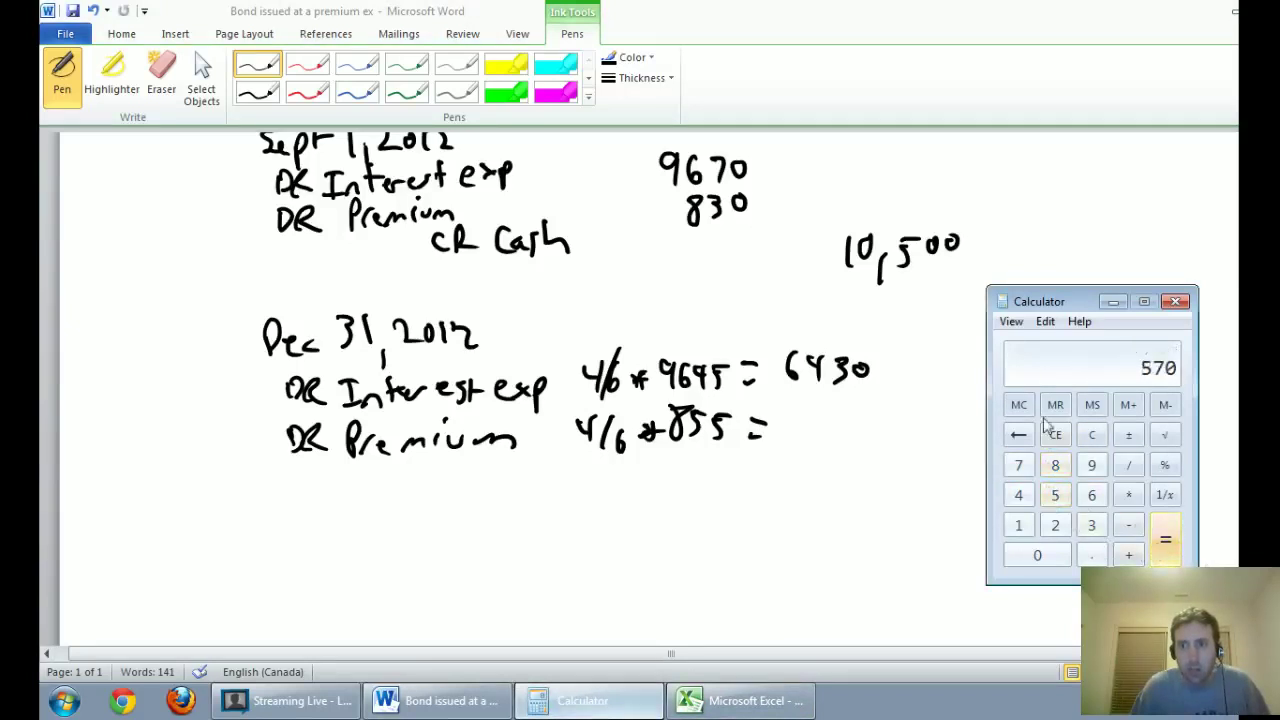
- Handwrite 570 as the December premium amount in Word and add a CR Interest payable line below it
click(826, 420)
mouse_move(830, 414)
mouse_down()
mouse_move(820, 440)
mouse_move(880, 430)
mouse_up()
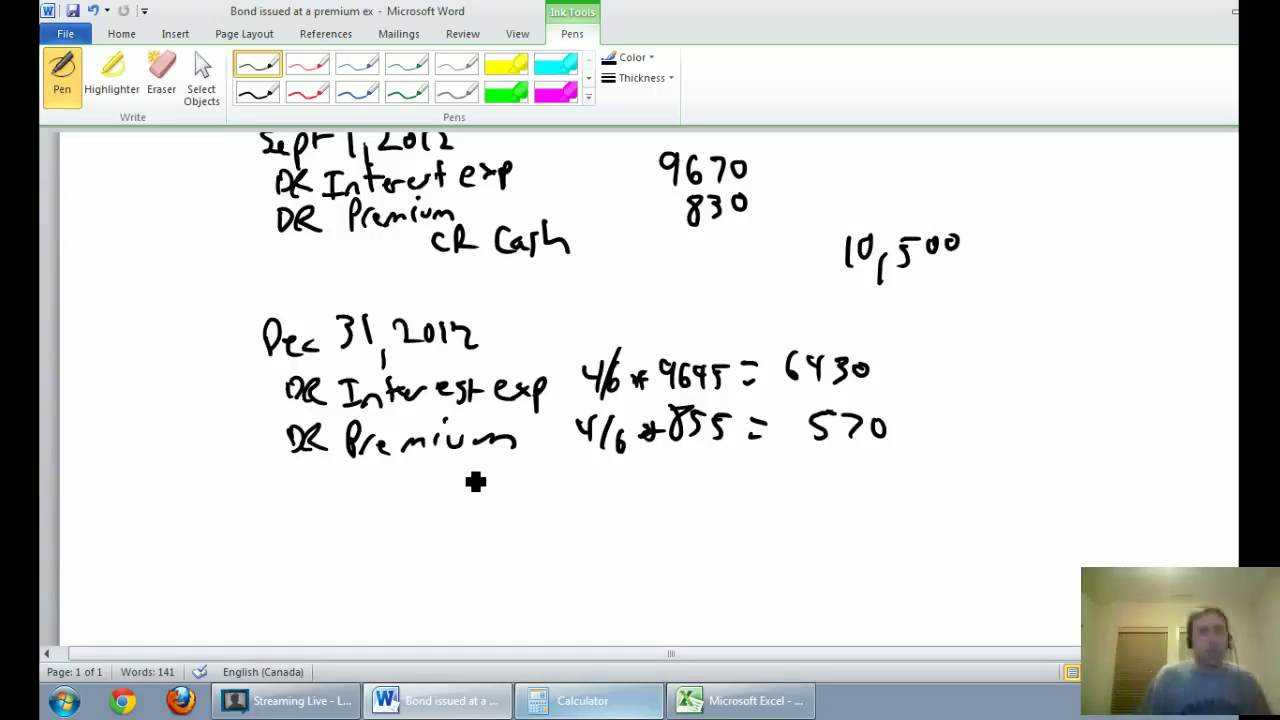
mouse_move(456, 470)
mouse_down()
mouse_move(452, 491)
mouse_move(484, 485)
mouse_move(514, 500)
mouse_move(526, 469)
mouse_up()
mouse_move(533, 505)
mouse_down()
mouse_move(600, 482)
mouse_move(554, 505)
mouse_move(562, 484)
mouse_move(496, 503)
mouse_move(591, 503)
mouse_move(622, 520)
mouse_move(629, 503)
mouse_move(709, 516)
mouse_move(738, 493)
mouse_move(734, 510)
mouse_up()
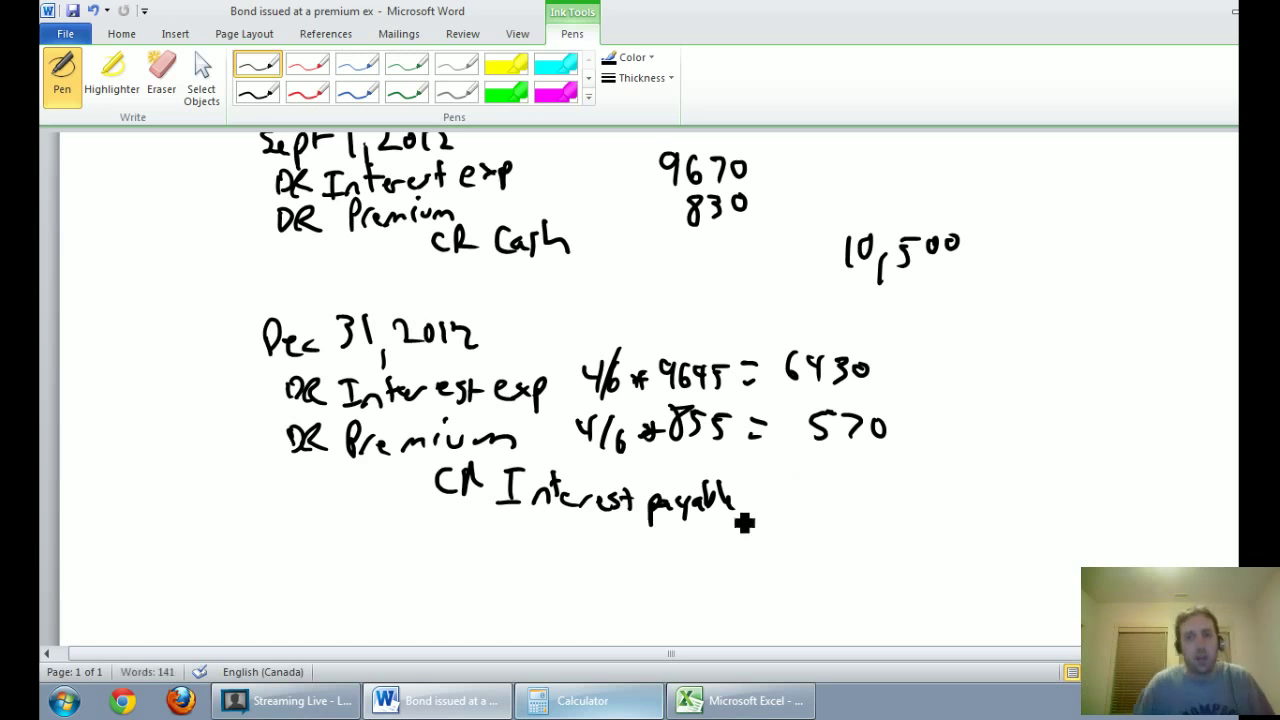
- Check the 01-Mar-13 interest payment in Excel and handwrite 4/6 * 10,500 = beside Interest payable in Word
click(713, 705)
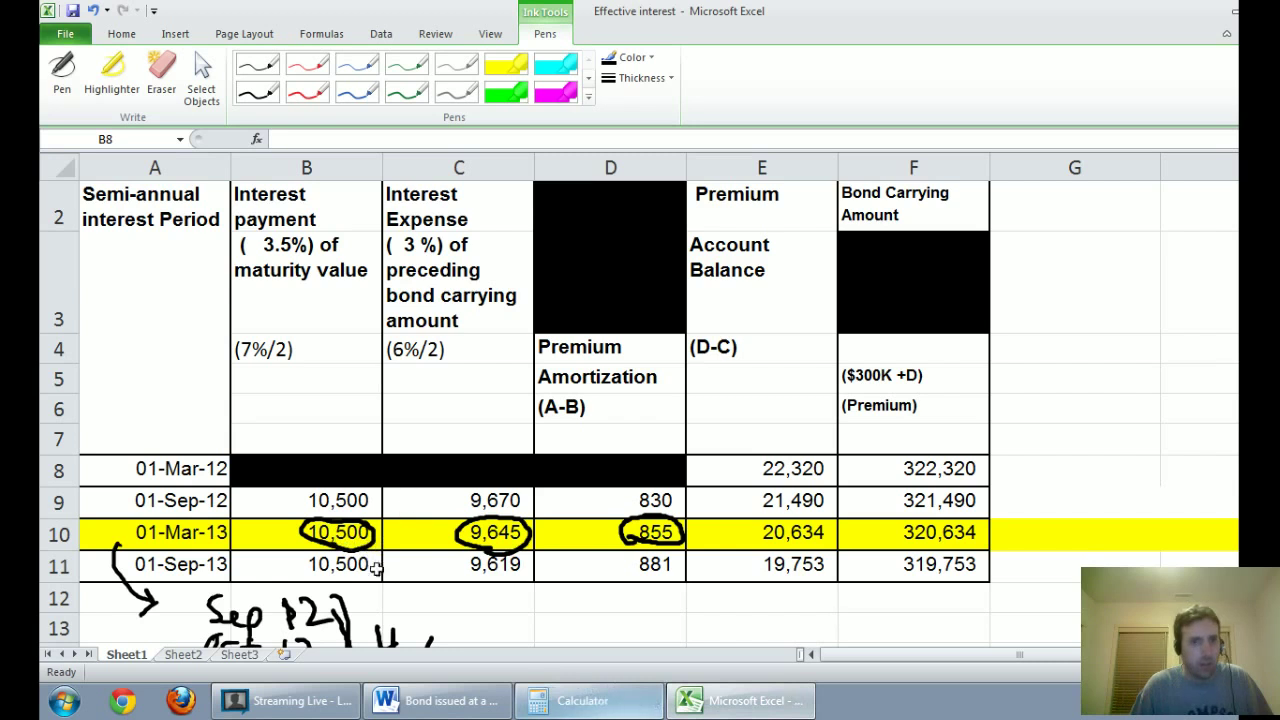
click(700, 695)
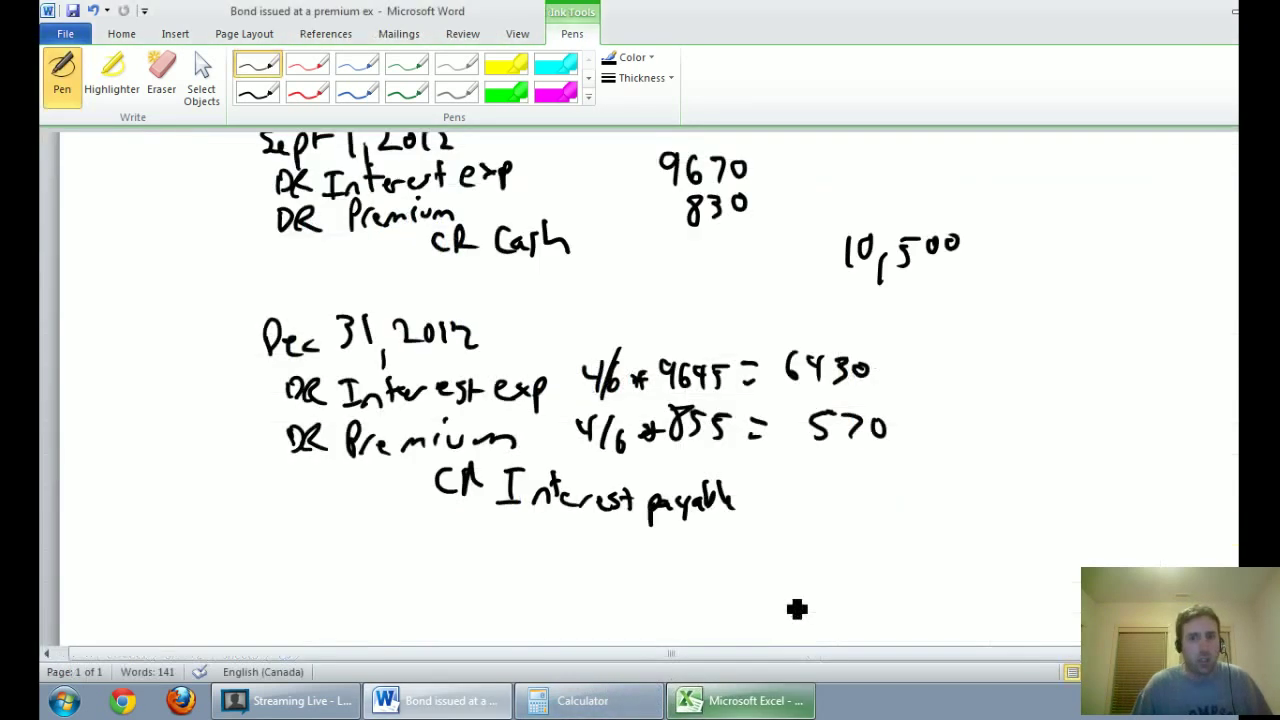
mouse_move(768, 466)
mouse_down()
mouse_move(794, 500)
mouse_move(944, 503)
mouse_up()
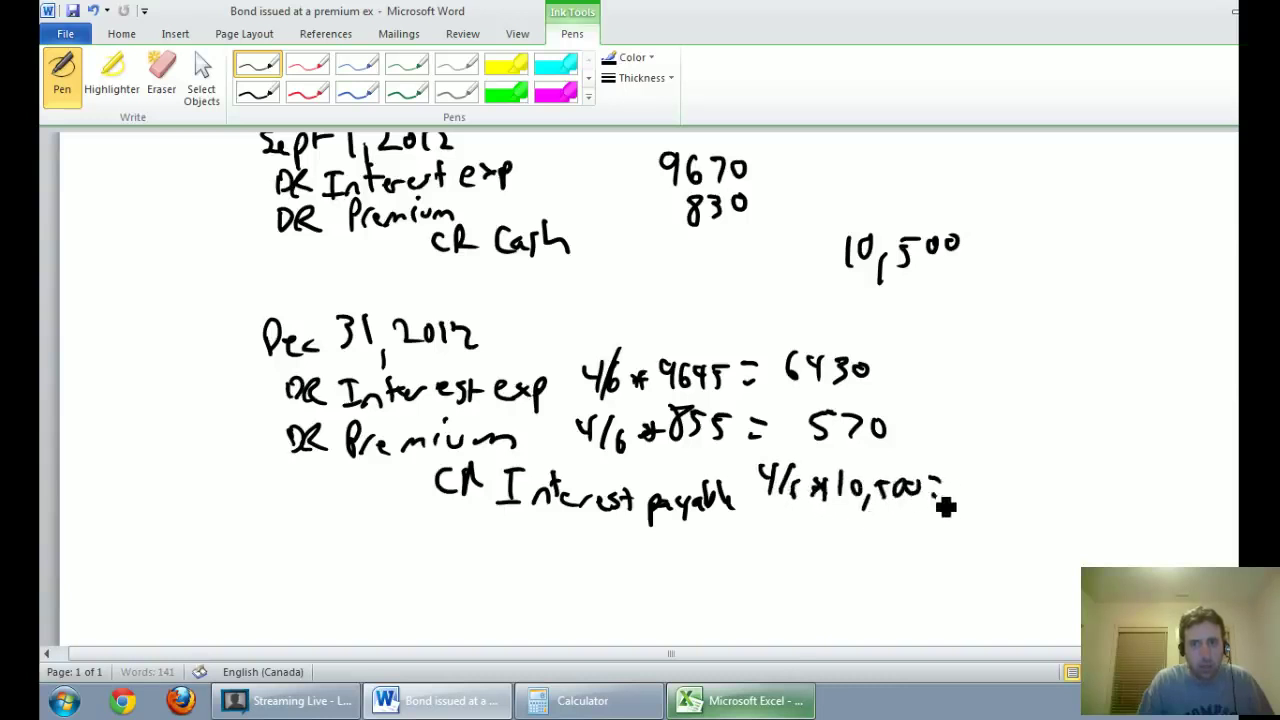
- Compute 4 / 6 * 10500 in Calculator for the December interest payable
click(582, 700)
click(1019, 495)
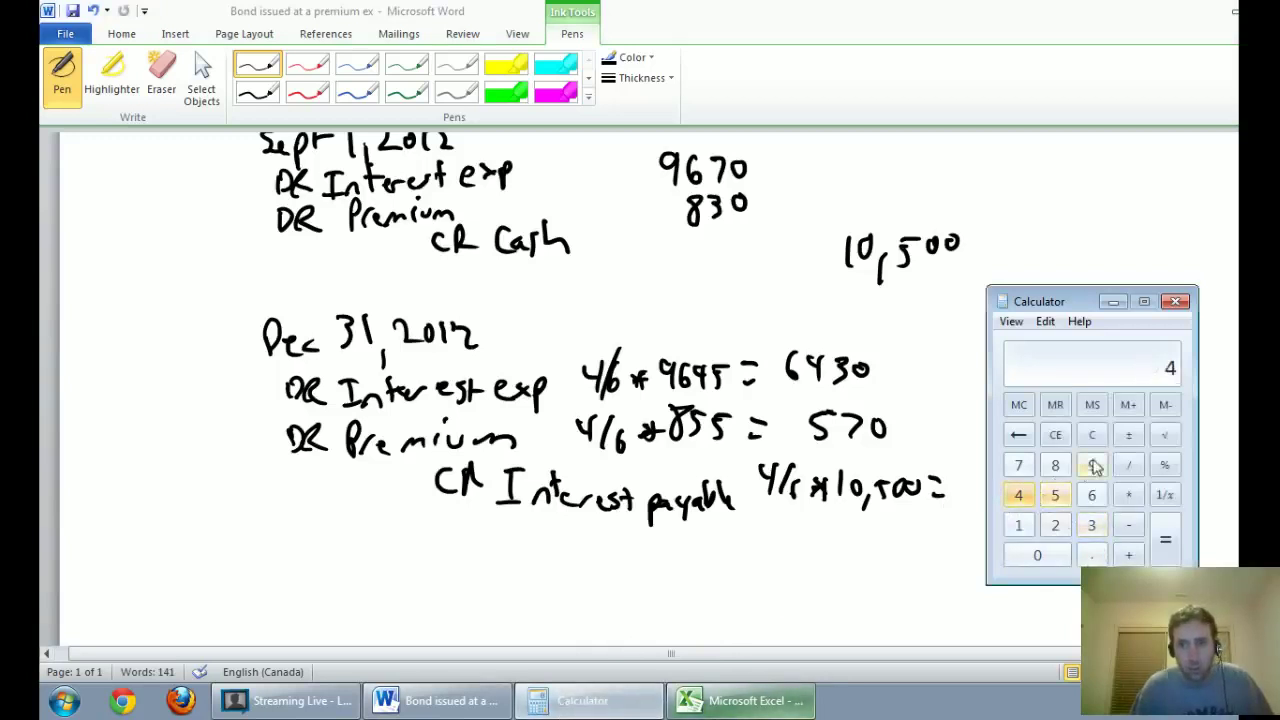
click(1092, 495)
click(1128, 495)
click(1019, 525)
click(1037, 555)
click(1055, 495)
click(1044, 554)
click(1044, 554)
click(1046, 552)
click(1018, 434)
click(1165, 545)
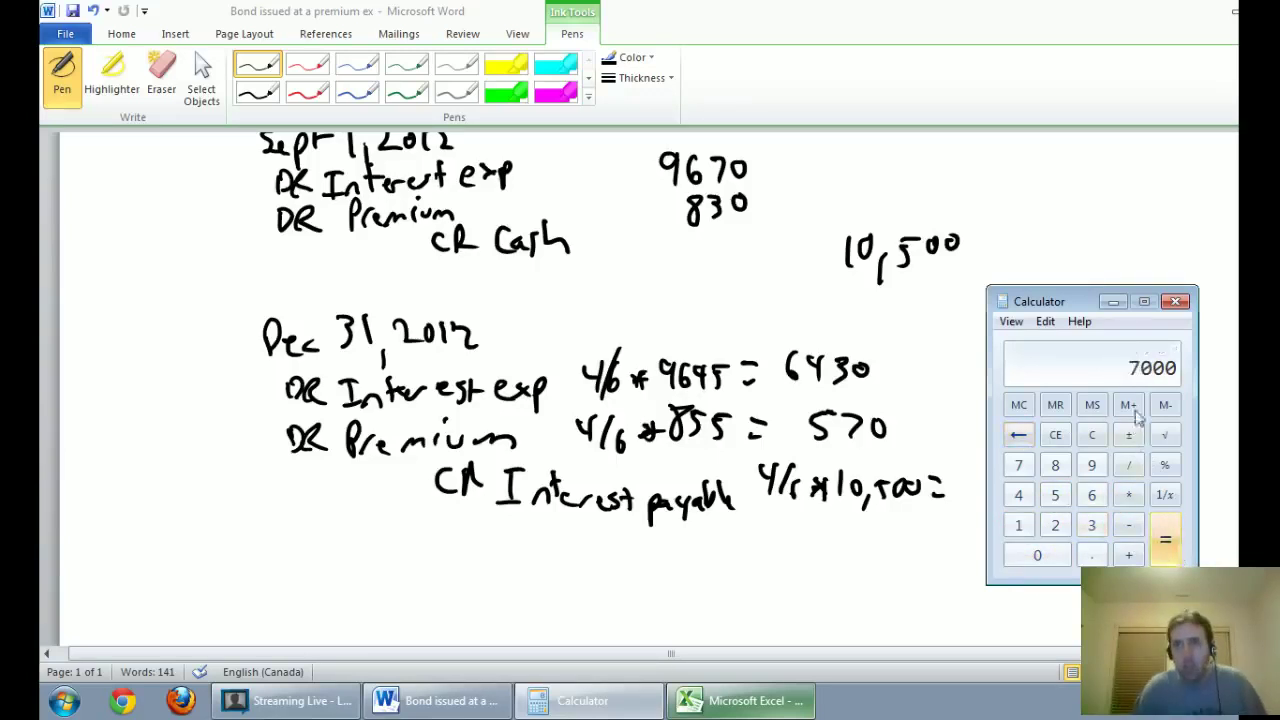
- Move Calculator clear of the entry and handwrite 7000 as the December interest payable amount in Word
drag(1067, 310, 1186, 205)
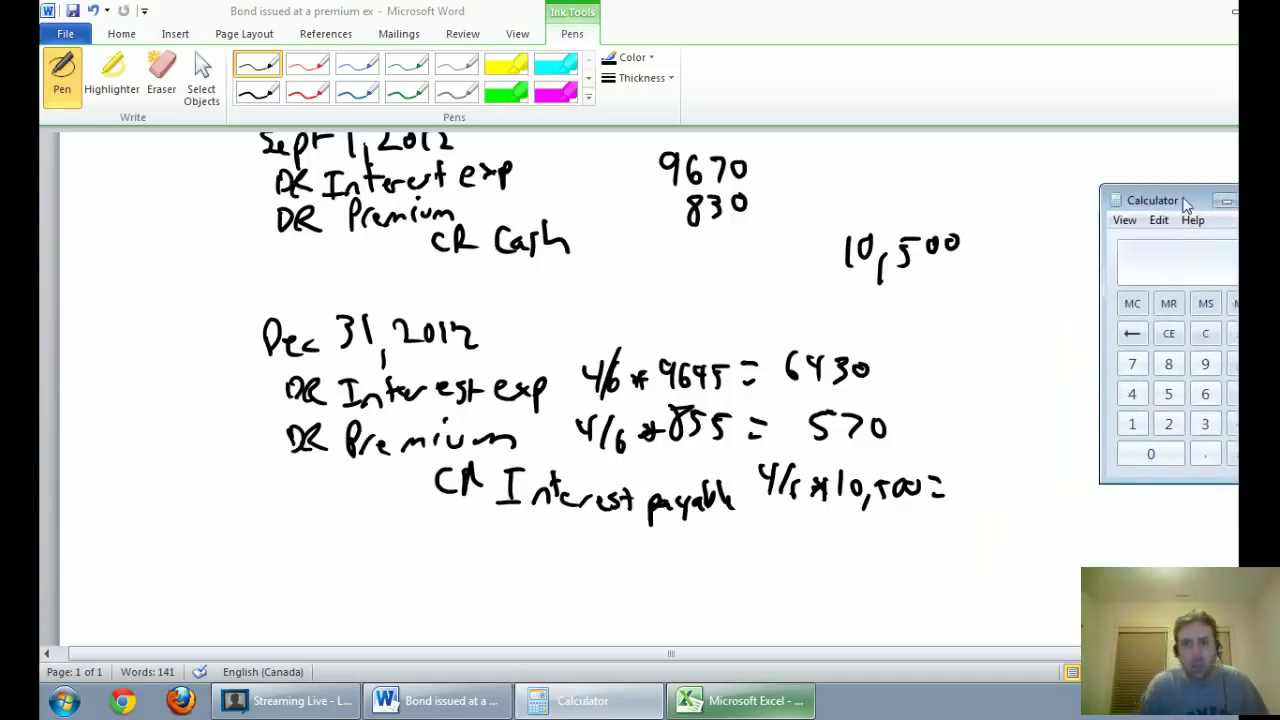
click(982, 485)
mouse_move(965, 475)
mouse_down()
mouse_move(972, 496)
mouse_move(1025, 478)
mouse_up()
drag(1044, 476, 1046, 500)
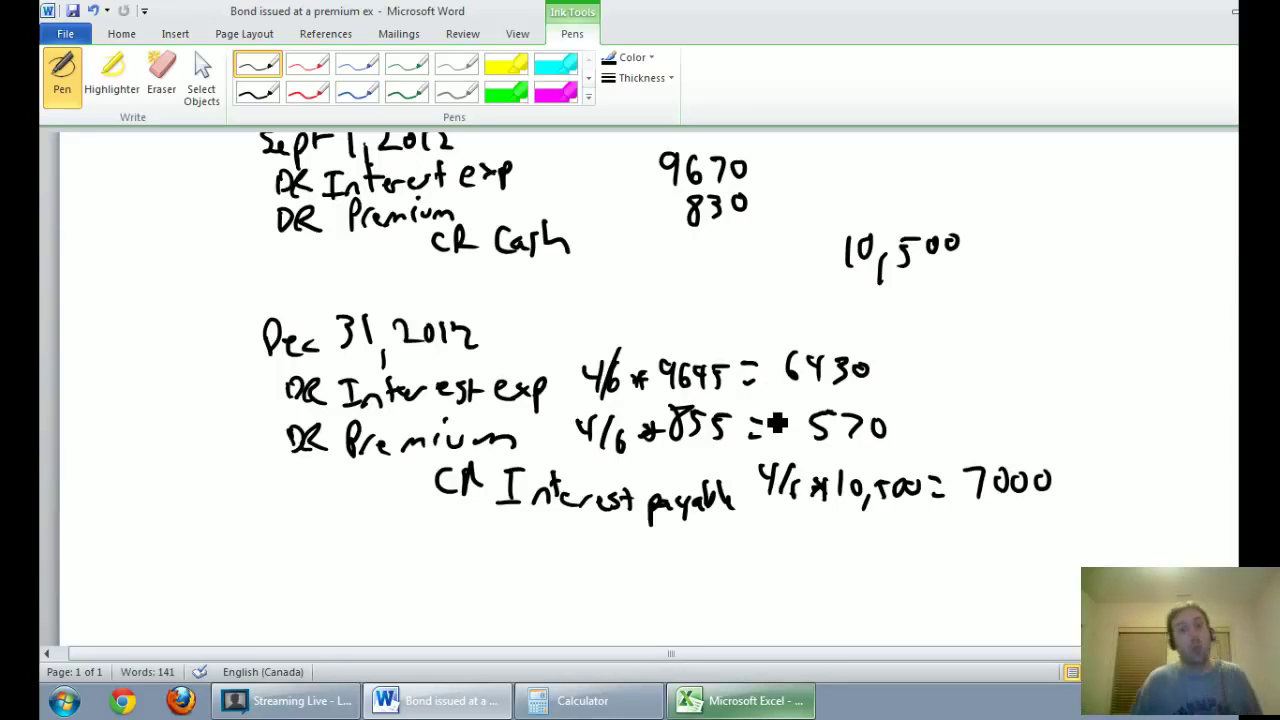
- In Excel, draw a bracket around Jan 13 and Feb 13 in the handwritten month list and write 2/6 beside it
click(780, 700)
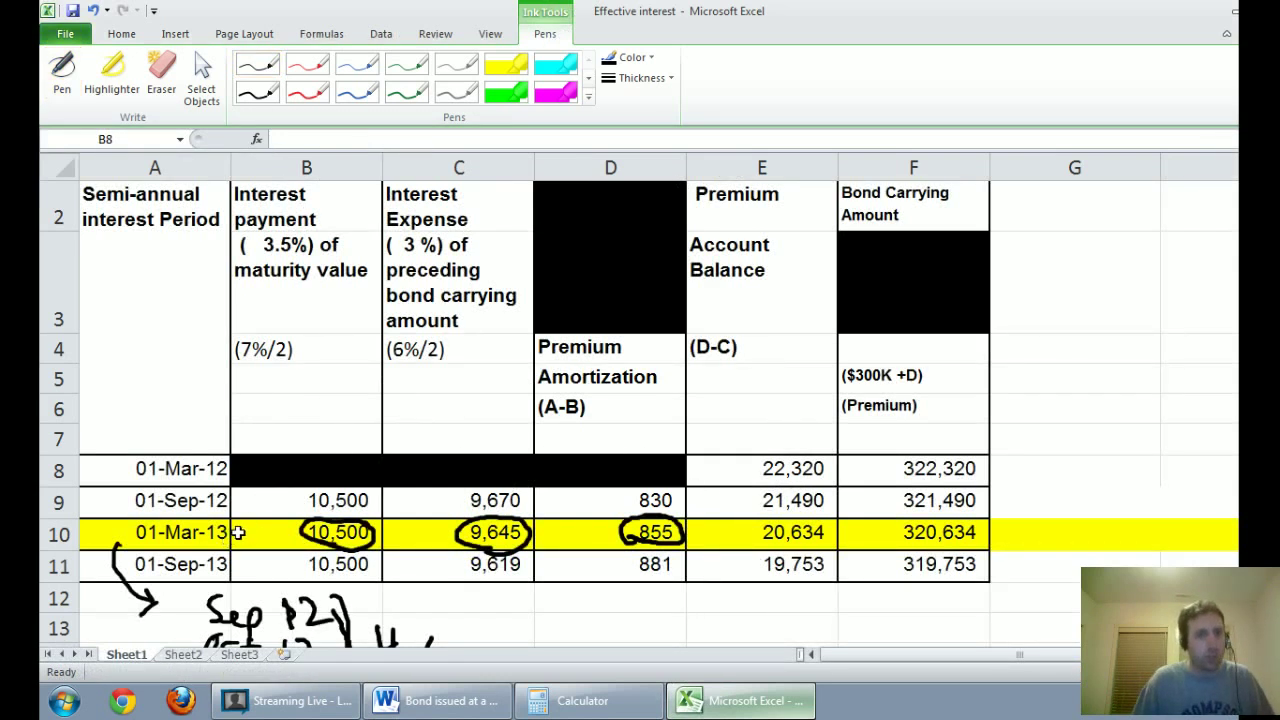
scroll(237, 532, down, 1)
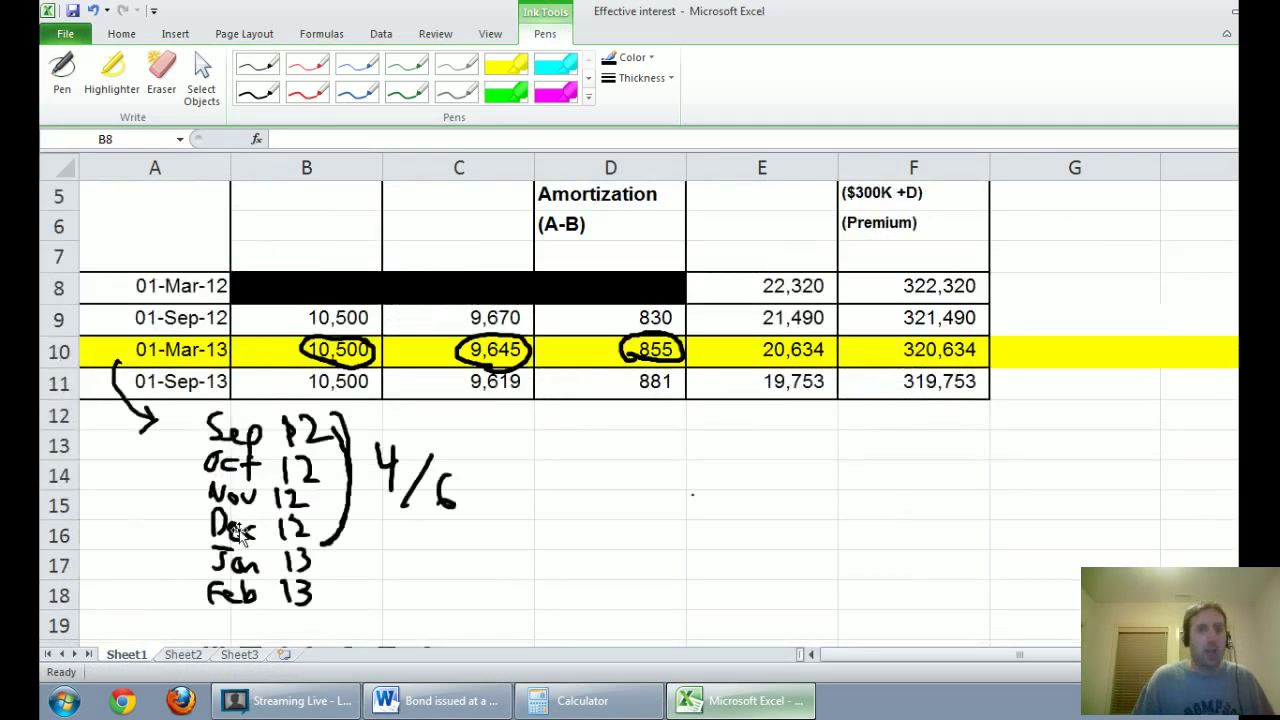
click(447, 487)
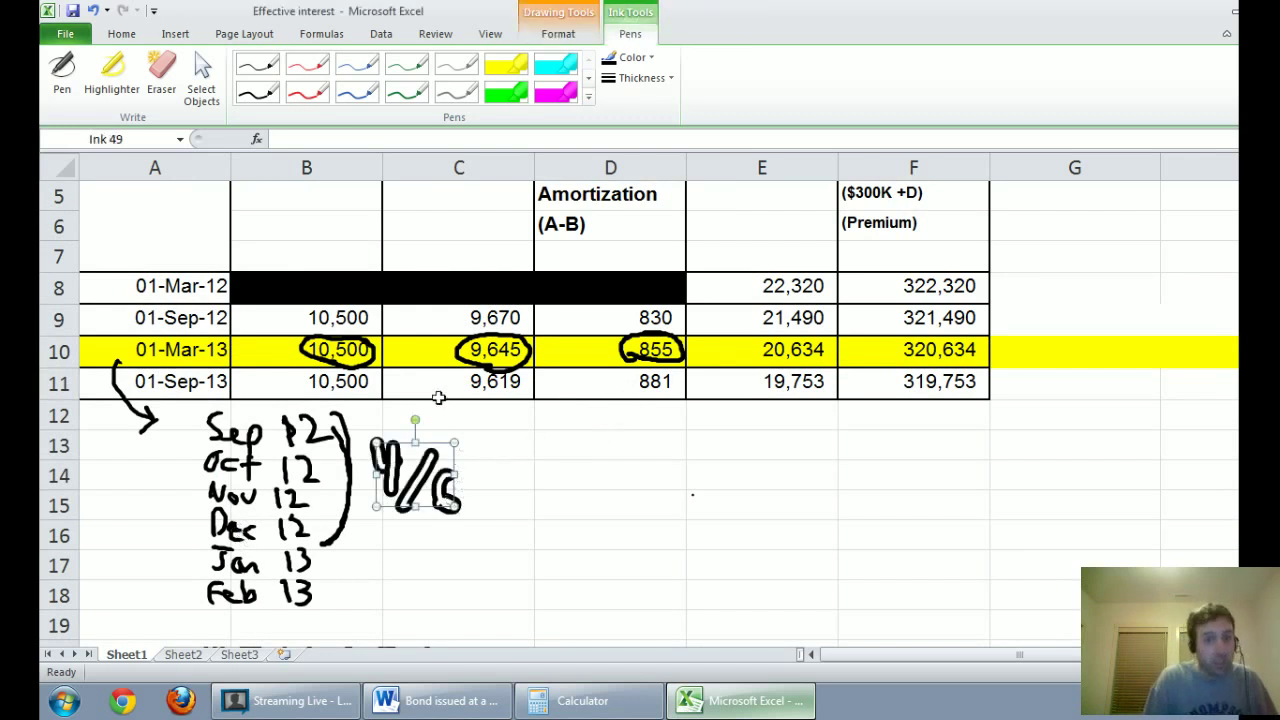
click(257, 66)
mouse_move(330, 550)
mouse_down()
mouse_move(360, 580)
mouse_move(360, 605)
mouse_move(343, 609)
mouse_up()
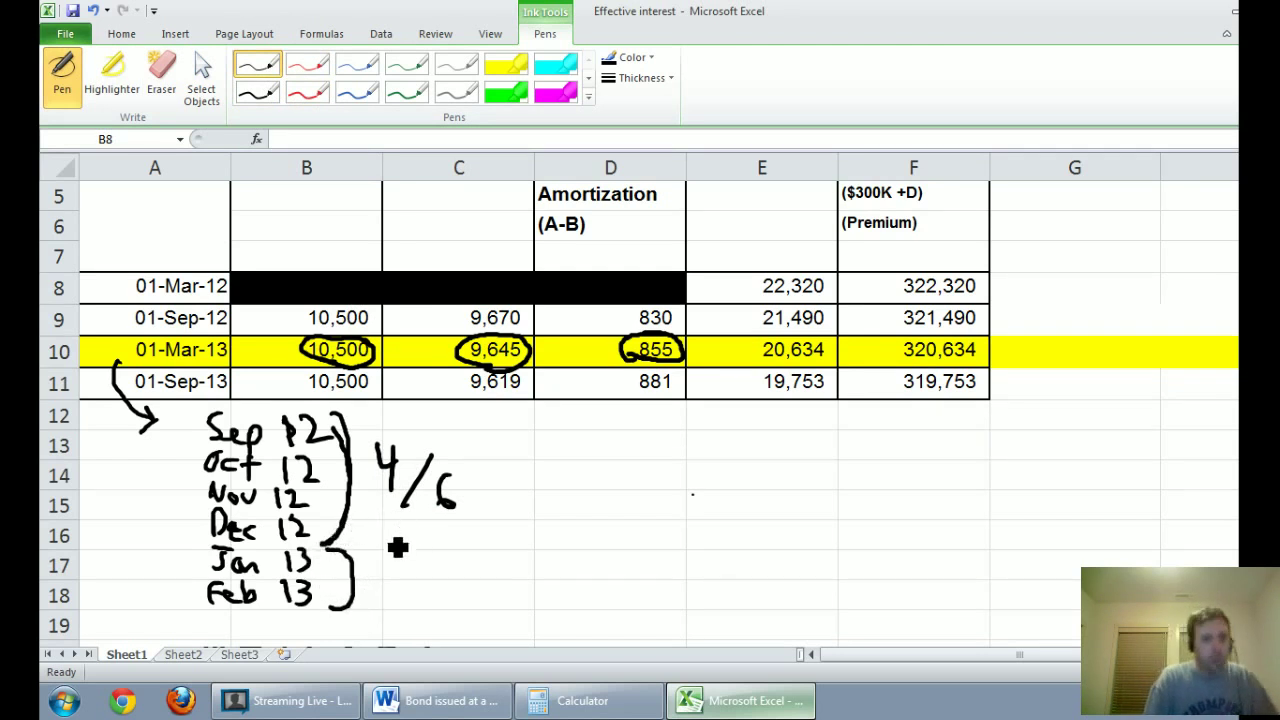
mouse_move(386, 548)
mouse_down()
mouse_move(428, 570)
mouse_move(415, 590)
mouse_up()
drag(458, 550, 447, 576)
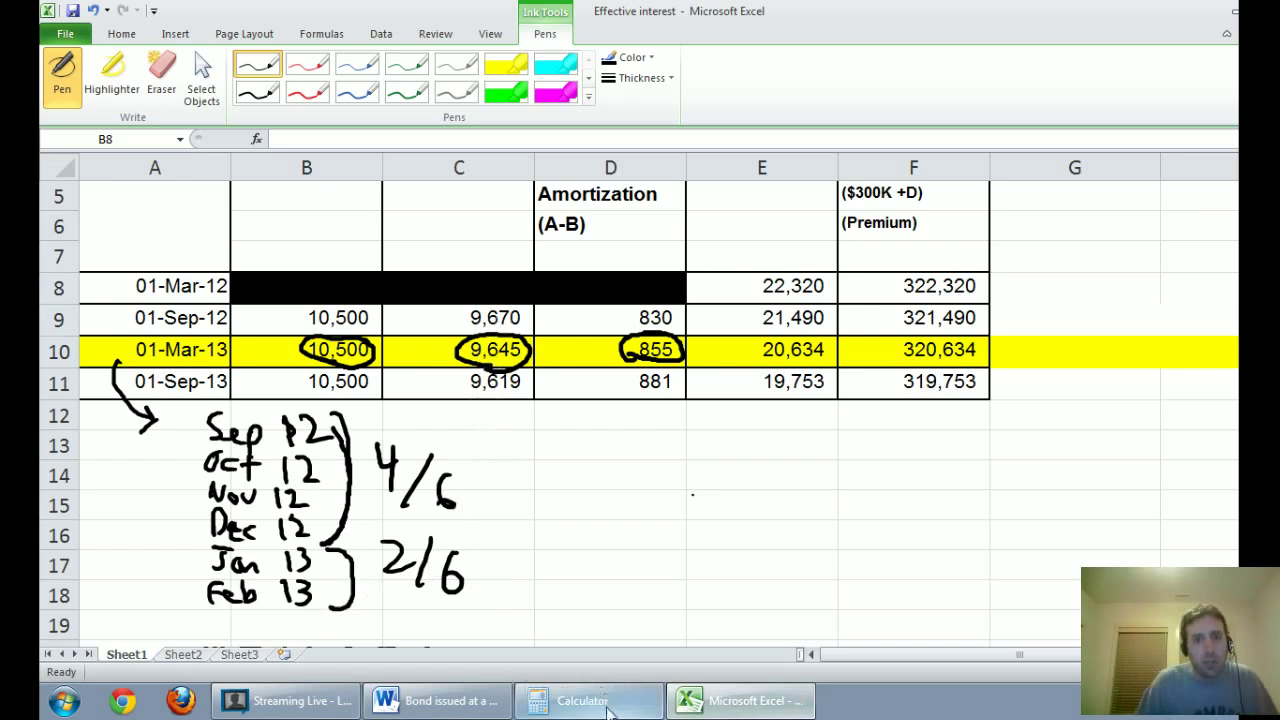
- Switch to Word and handwrite the date Mar 1, 2013 below the December entry
click(735, 700)
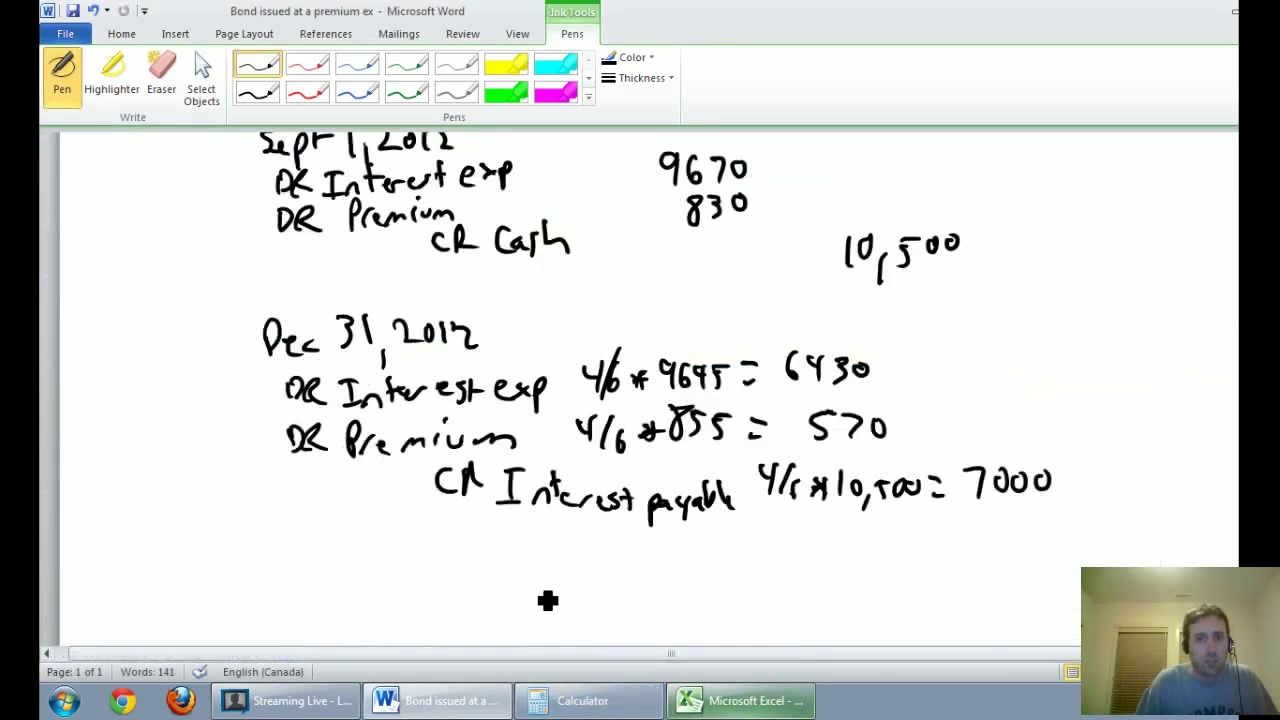
mouse_move(256, 578)
mouse_down()
mouse_move(258, 560)
mouse_move(287, 572)
mouse_move(323, 563)
mouse_move(358, 596)
mouse_up()
mouse_move(383, 550)
mouse_down()
mouse_move(404, 582)
mouse_move(449, 563)
mouse_move(466, 580)
mouse_up()
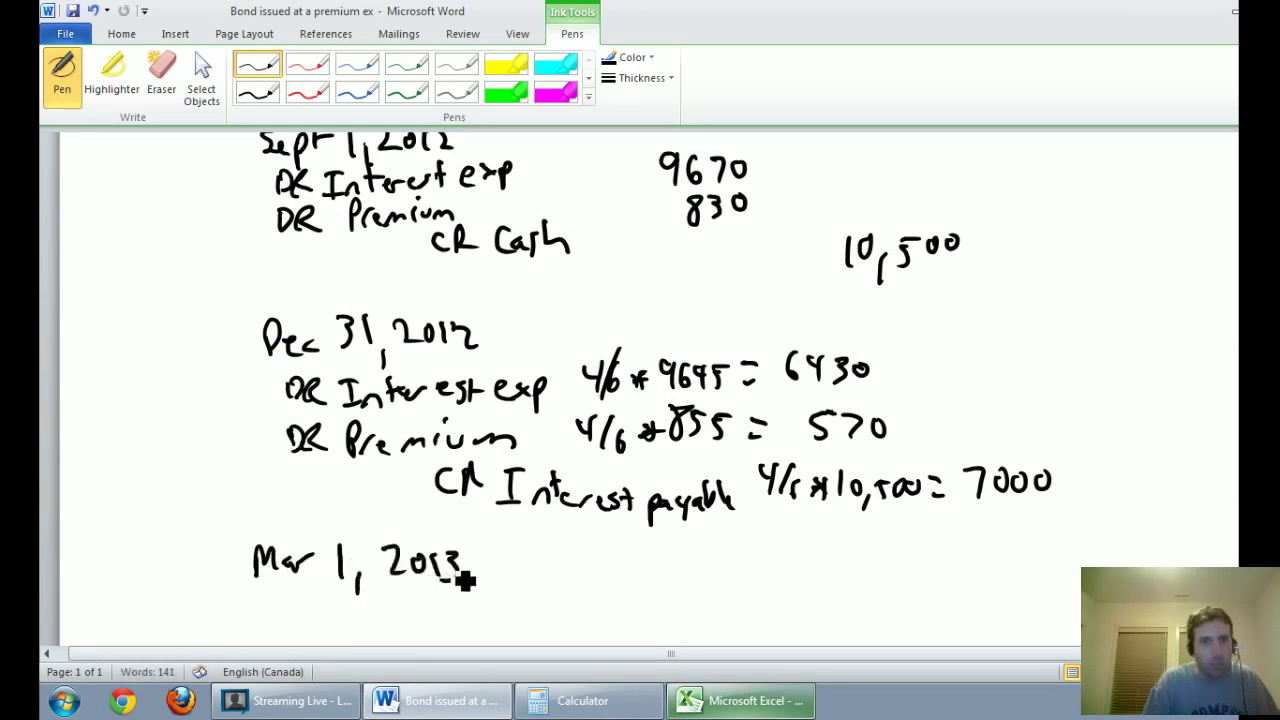
- Handwrite DR Interest exp 2/6 * 9645 = under the Mar 1, 2013 date, taking the interest expense from the Excel table
scroll(486, 519, down, 3)
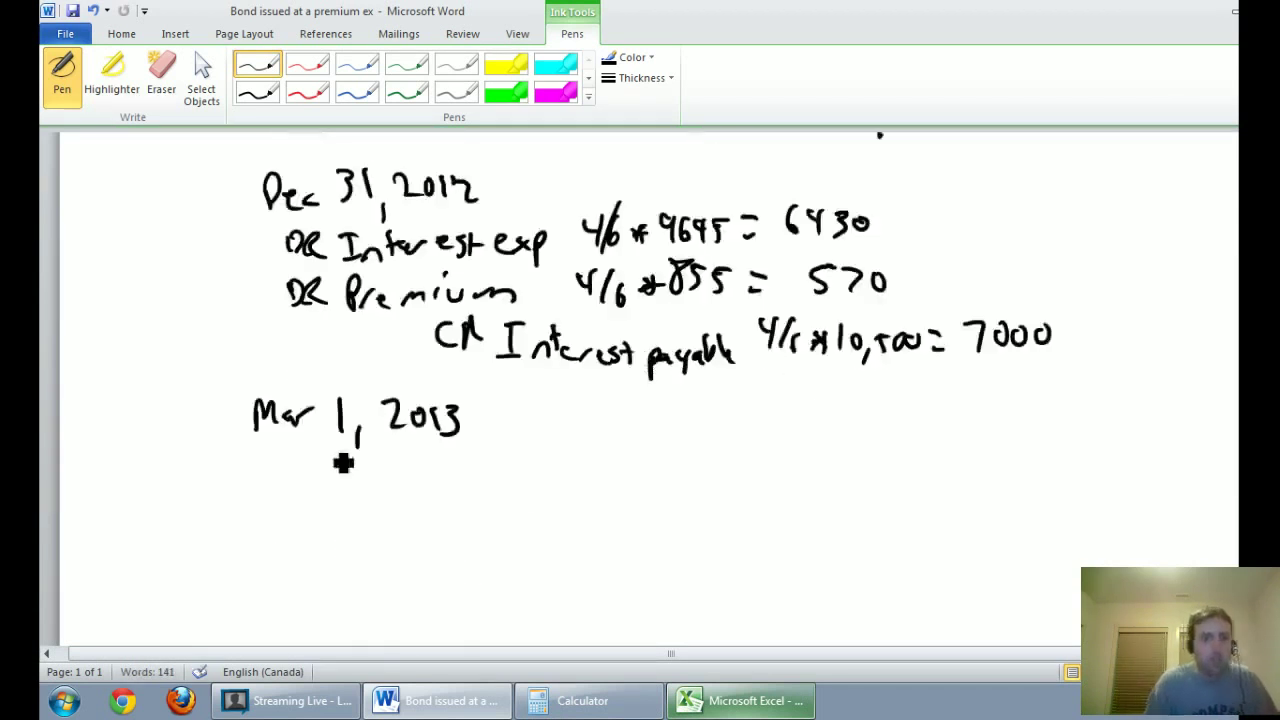
mouse_move(287, 456)
mouse_down()
mouse_move(294, 471)
mouse_move(446, 497)
mouse_move(519, 469)
mouse_move(529, 489)
mouse_move(586, 486)
mouse_move(576, 502)
mouse_move(609, 480)
mouse_move(694, 484)
mouse_up()
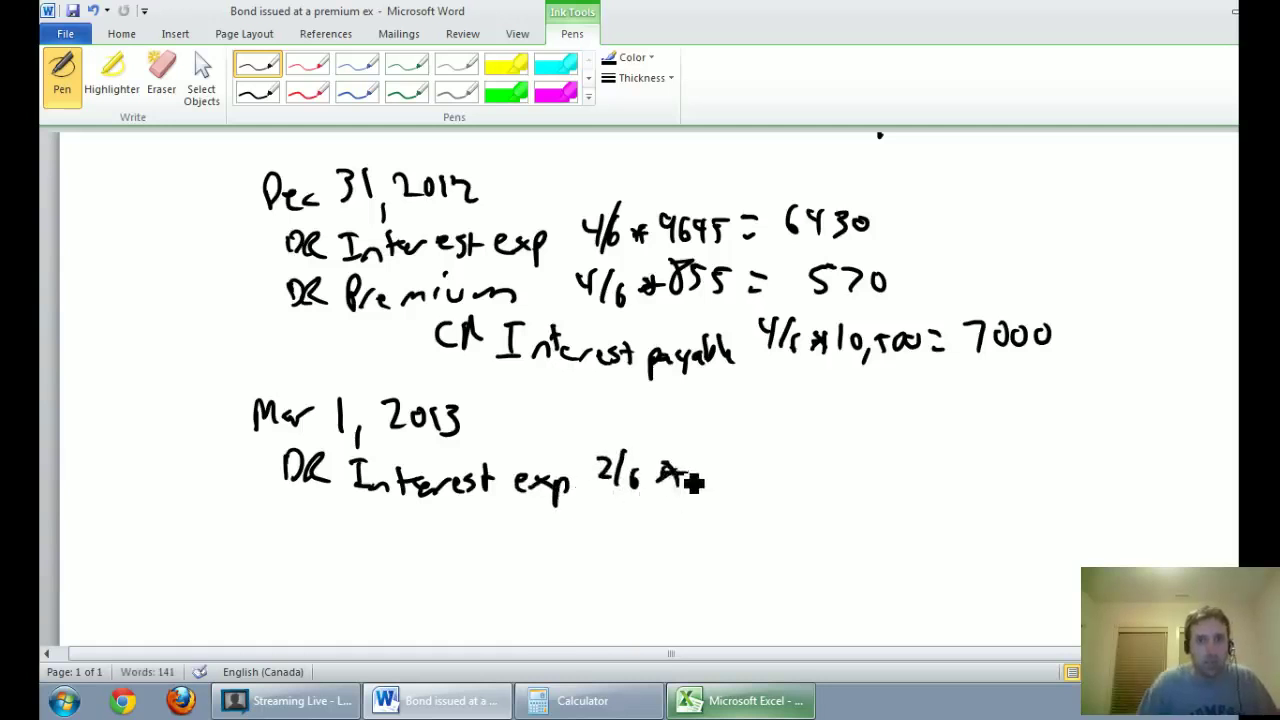
click(745, 703)
click(745, 703)
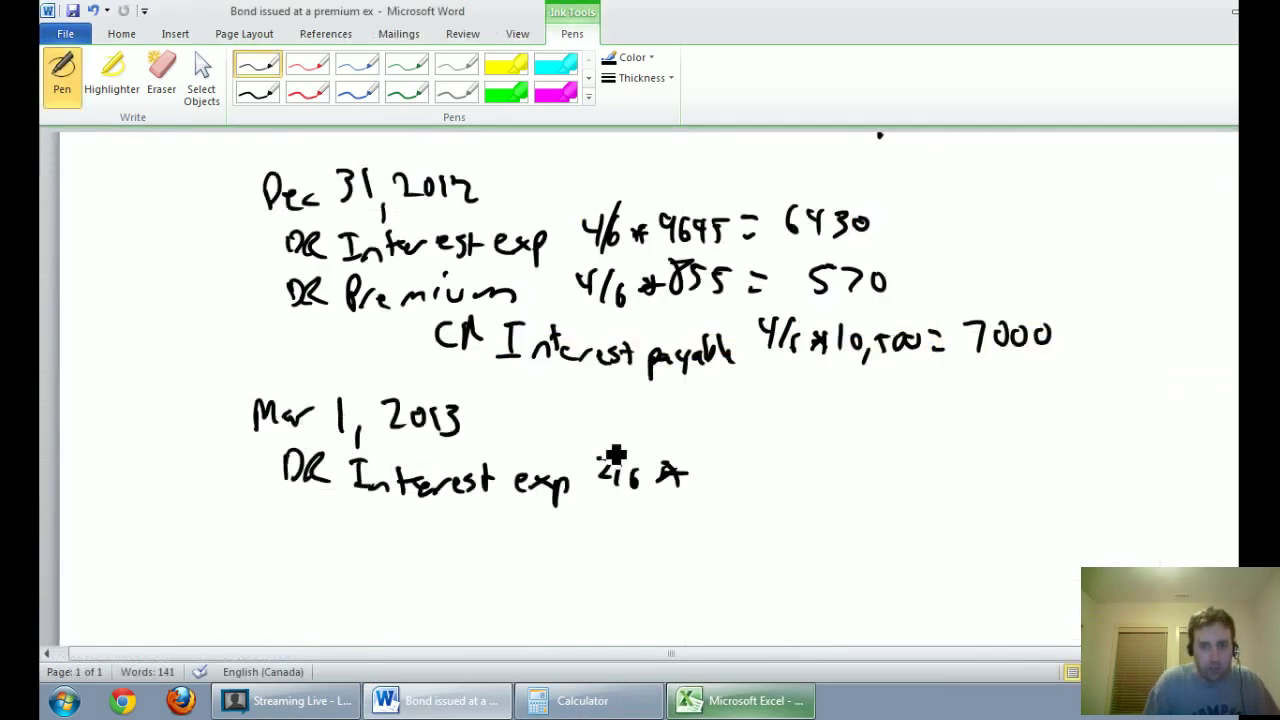
mouse_move(712, 458)
mouse_down()
mouse_move(704, 482)
mouse_move(816, 464)
mouse_move(817, 476)
mouse_up()
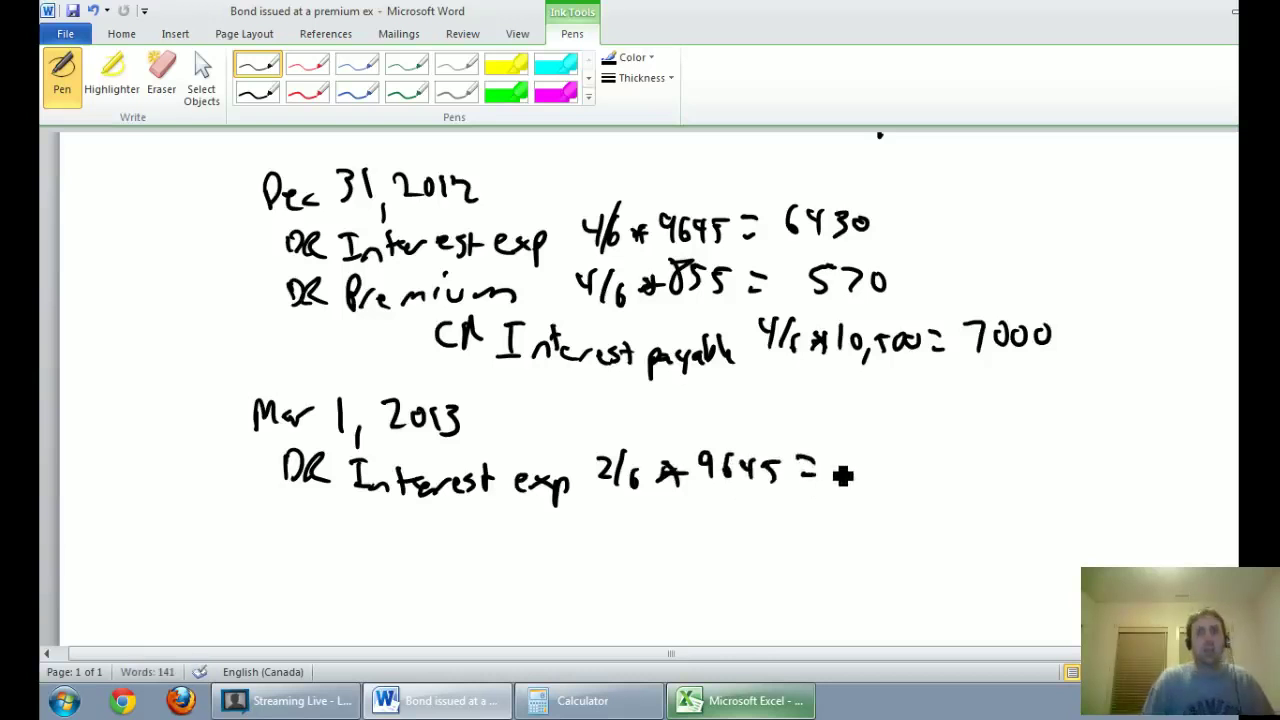
- Compute 2 / 6 * 9645 in Calculator and handwrite 3215 as the March interest expense amount in Word
click(582, 700)
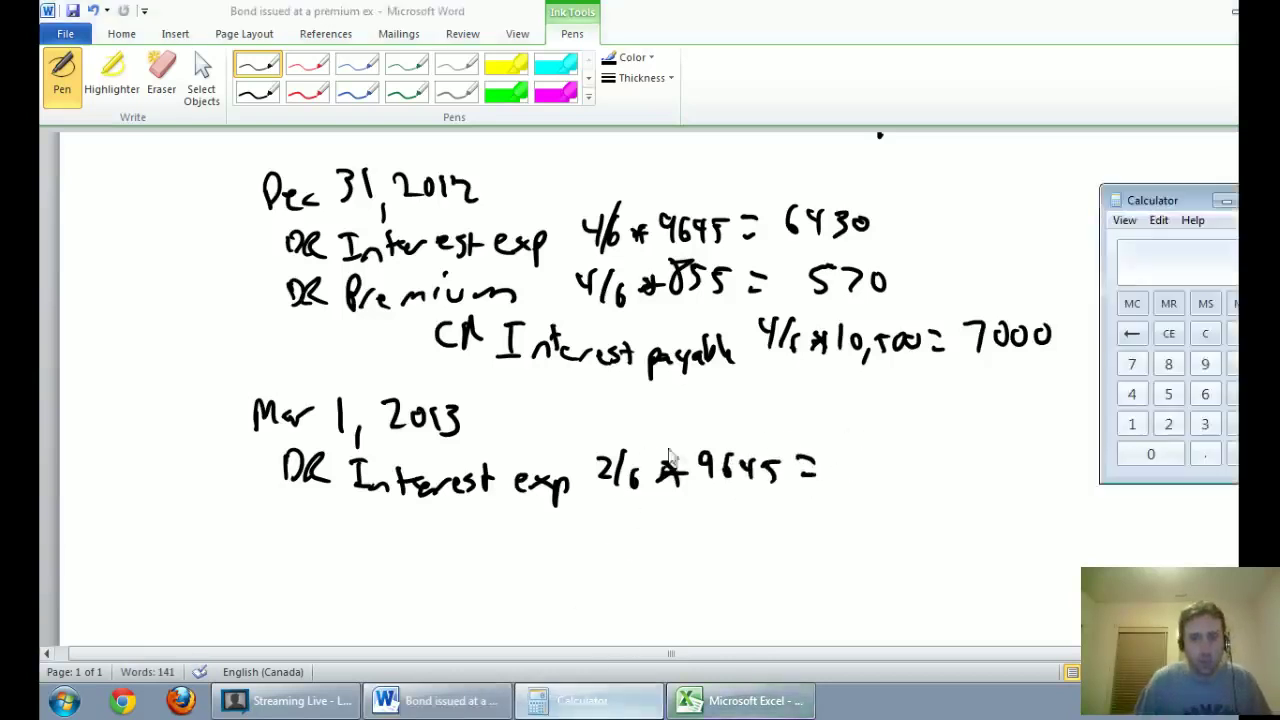
click(1168, 424)
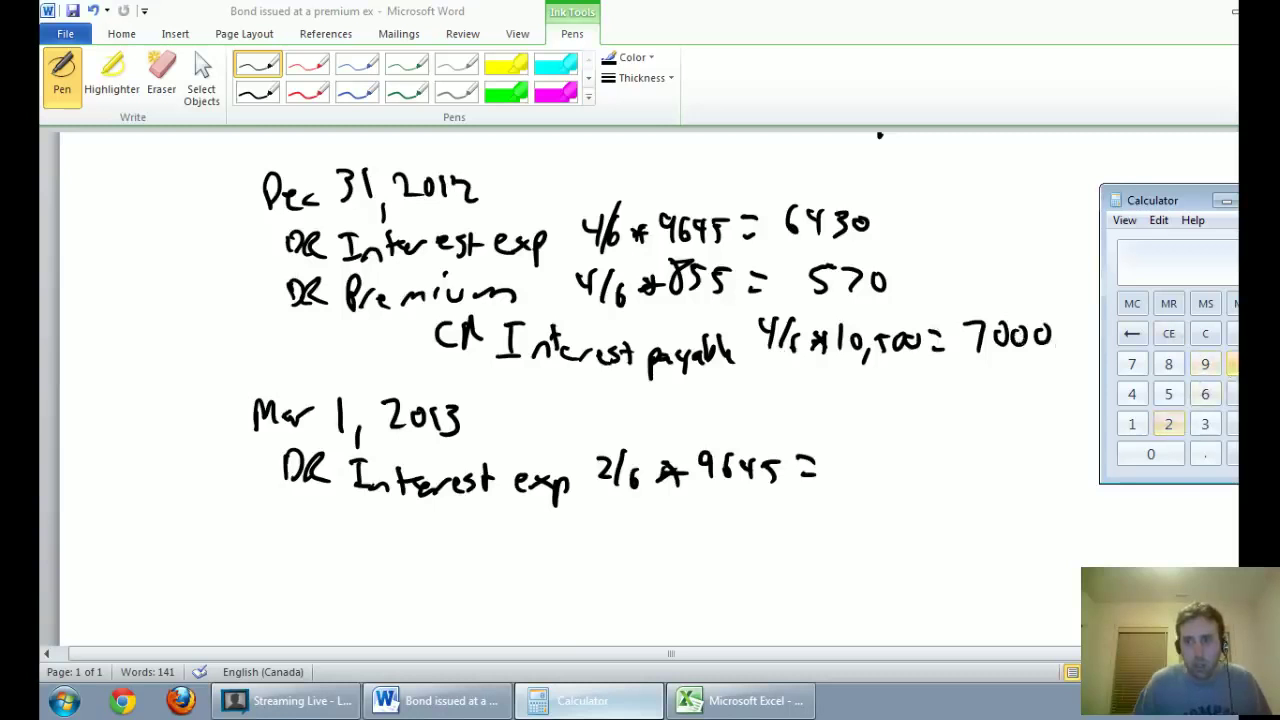
key(Return)
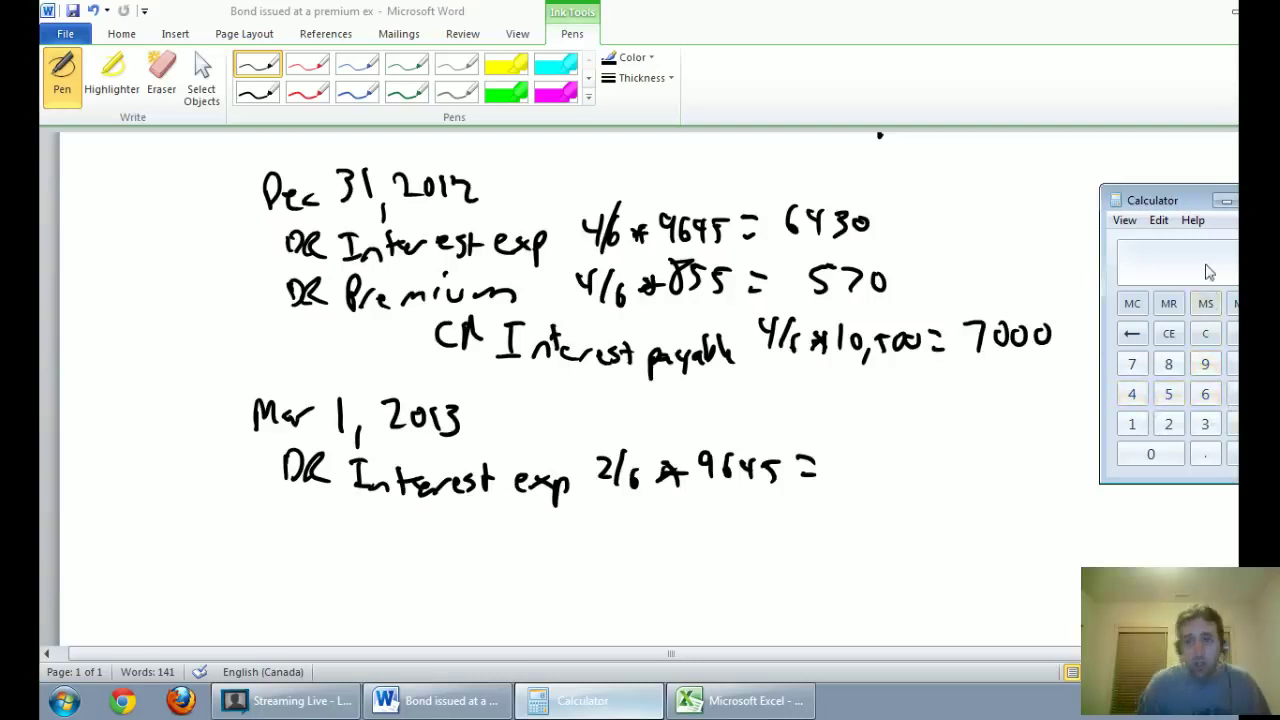
click(843, 452)
mouse_move(838, 448)
mouse_down()
mouse_move(840, 471)
mouse_move(914, 462)
mouse_up()
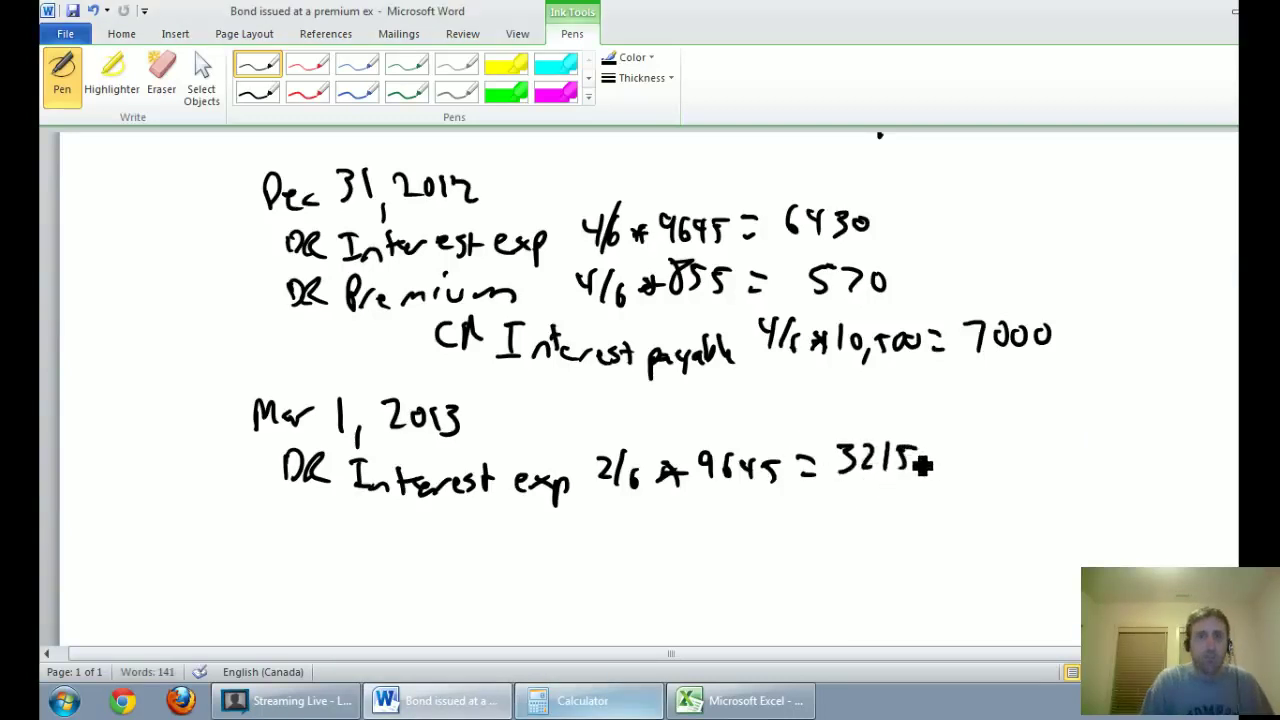
- Handwrite DR Premium 2/6 * 855 = 285 below the March interest expense line
mouse_move(283, 503)
mouse_down()
mouse_move(285, 532)
mouse_move(423, 543)
mouse_move(449, 526)
mouse_move(483, 546)
mouse_up()
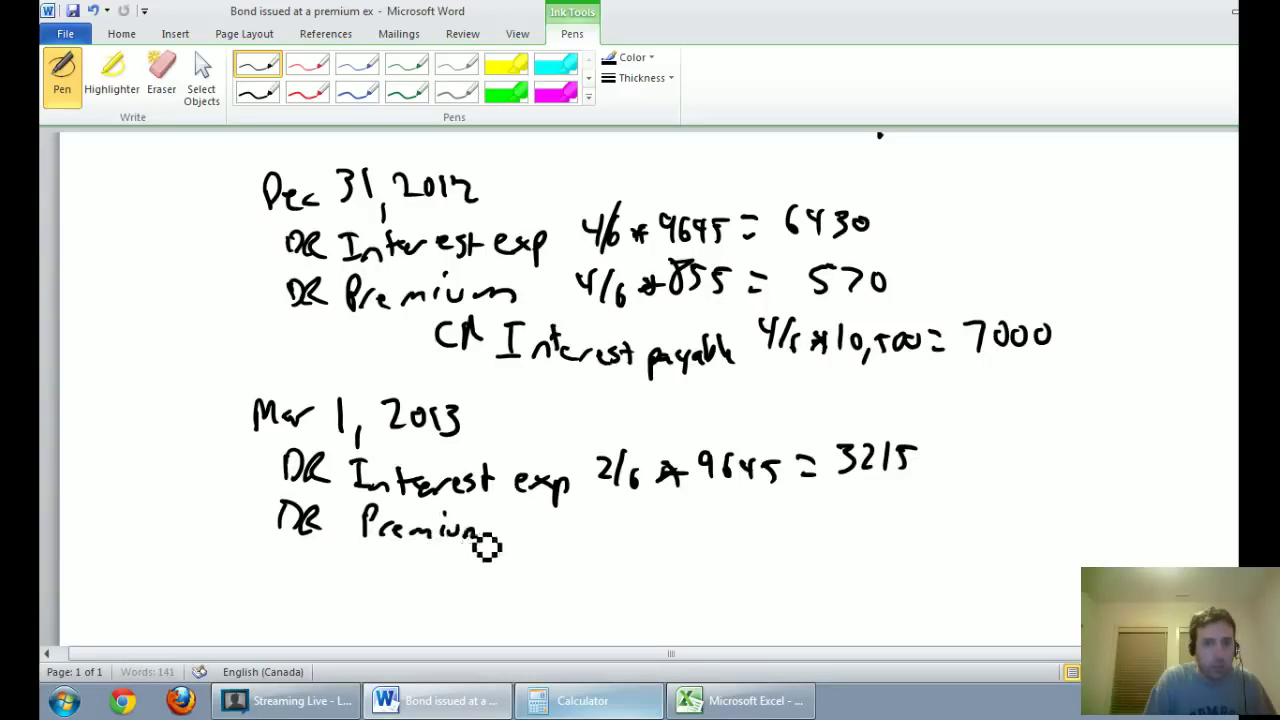
mouse_move(556, 520)
mouse_down()
mouse_move(580, 545)
mouse_move(654, 543)
mouse_move(632, 546)
mouse_up()
mouse_move(702, 516)
mouse_down()
mouse_move(697, 535)
mouse_move(702, 517)
mouse_up()
mouse_move(730, 516)
mouse_down()
mouse_move(708, 540)
mouse_move(790, 521)
mouse_up()
drag(772, 534, 794, 534)
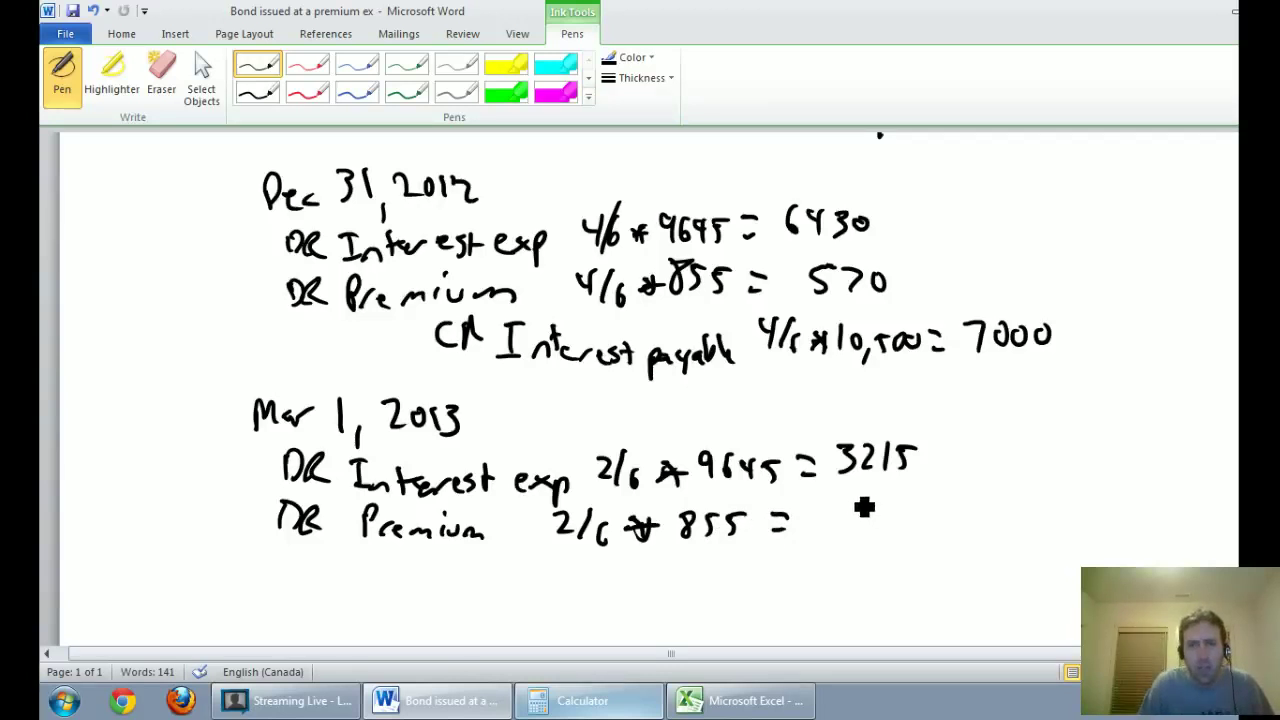
mouse_move(850, 512)
mouse_down()
mouse_move(874, 538)
mouse_move(914, 506)
mouse_up()
- Check the March premium amount, 2/6 * 855, in Calculator and return to the Word entry
scroll(905, 590, down, 2)
click(615, 703)
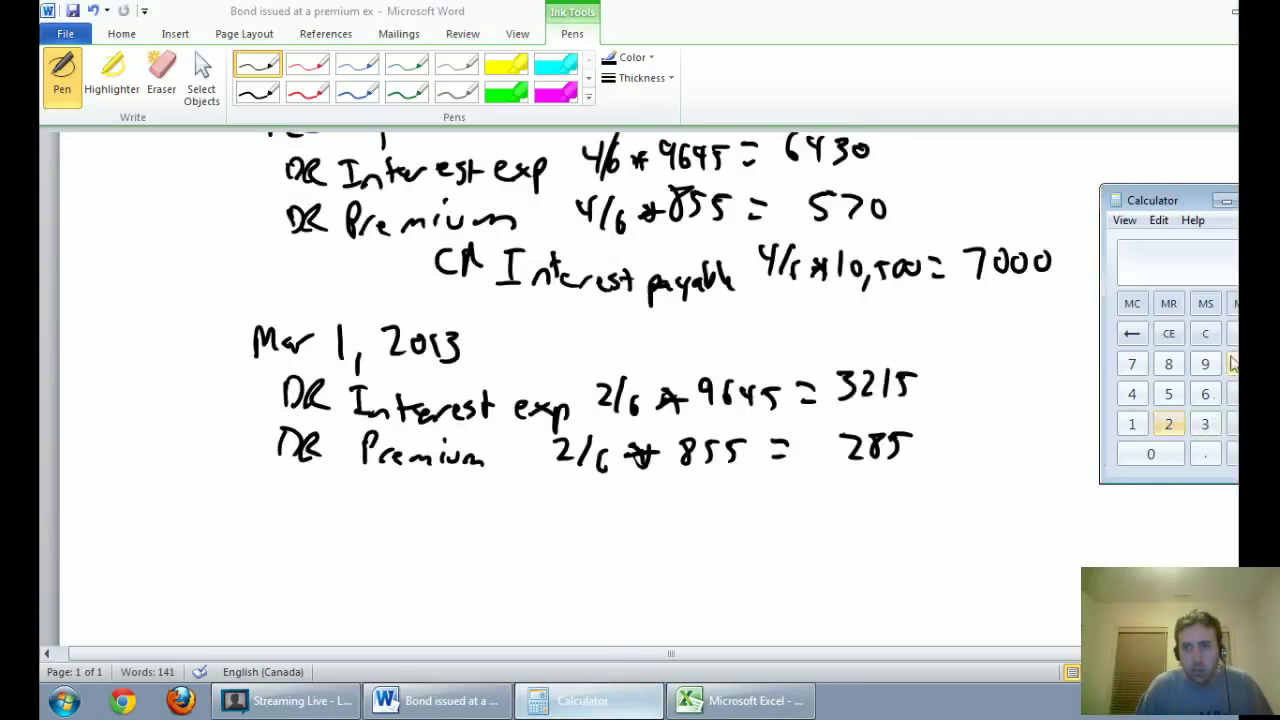
click(1172, 394)
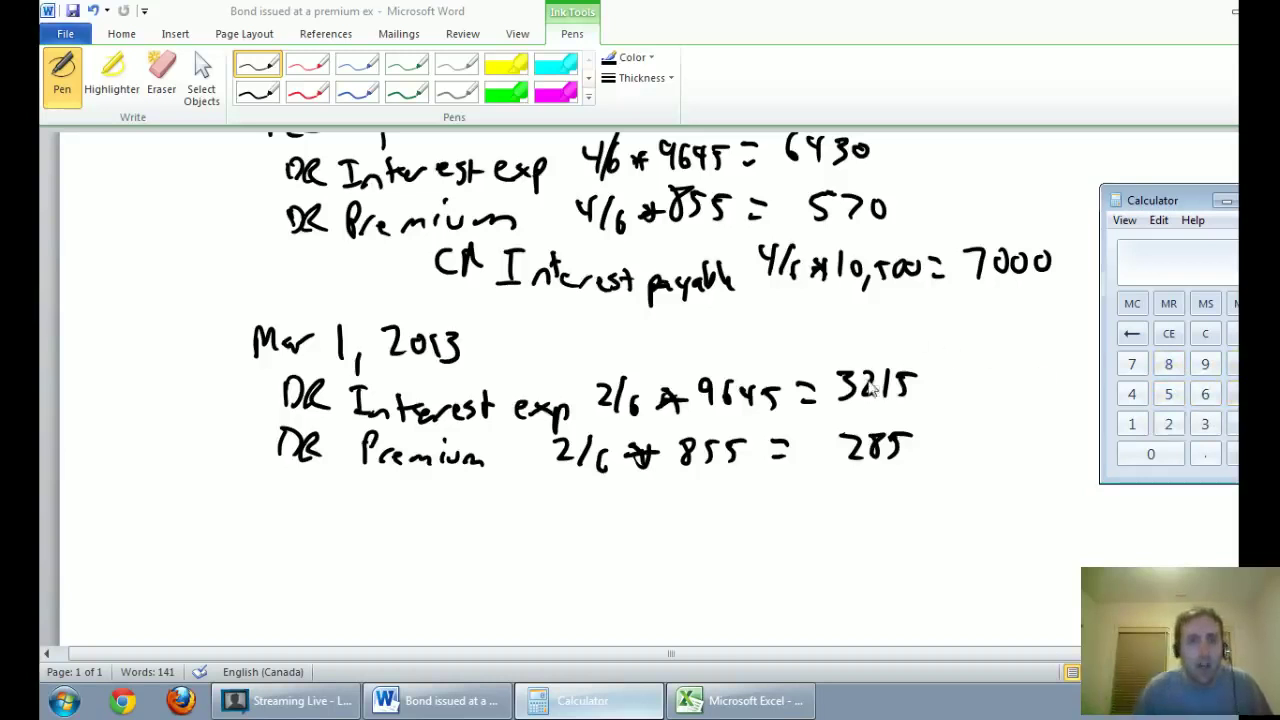
click(490, 490)
- Check the 01-Mar-13 interest payment in Excel and handwrite CR Cash 10,500 in the March entry in Word, leaving a line free above
click(700, 698)
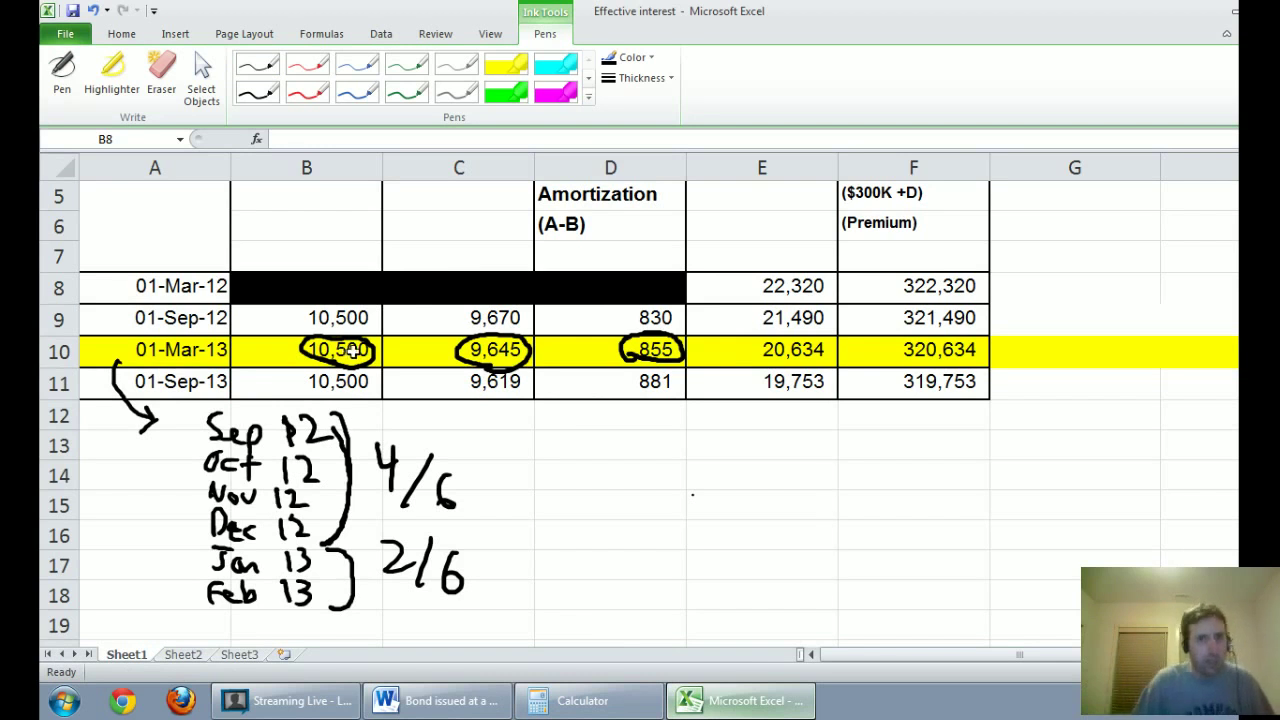
click(679, 703)
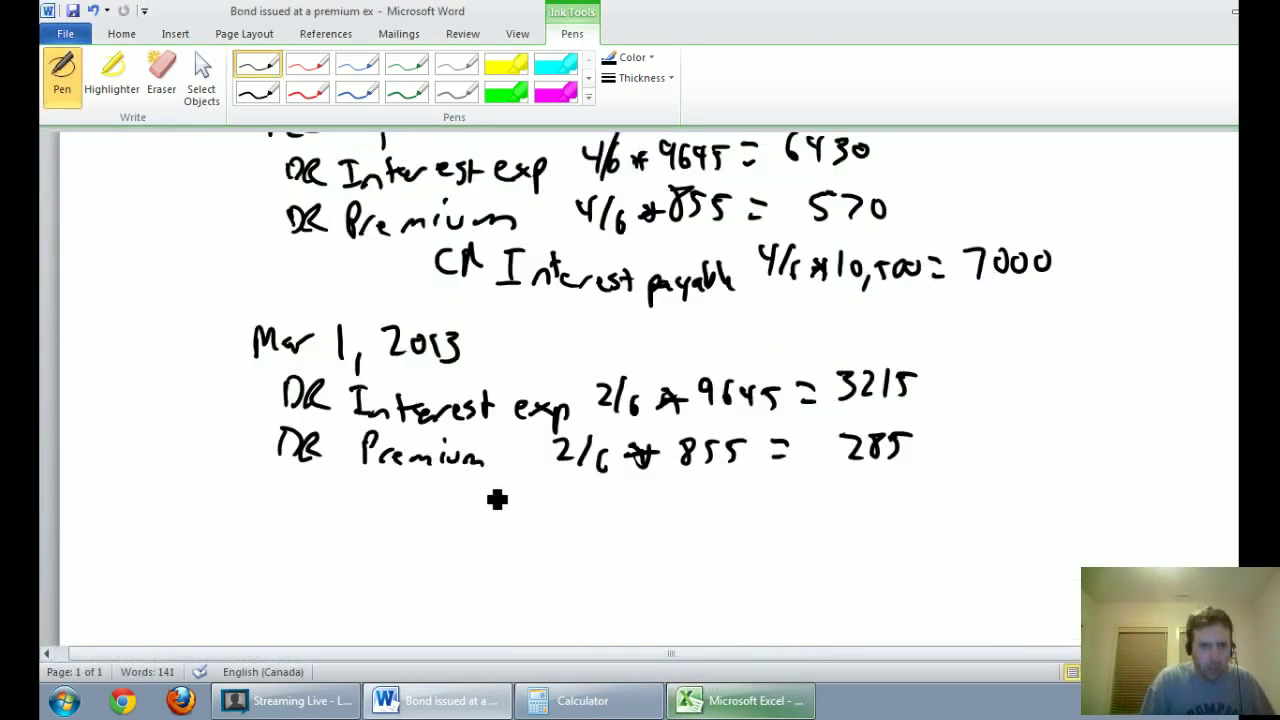
mouse_move(467, 553)
mouse_down()
mouse_move(468, 576)
mouse_move(609, 589)
mouse_move(628, 578)
mouse_up()
drag(962, 532, 963, 556)
drag(980, 531, 990, 574)
mouse_move(1016, 535)
mouse_down()
mouse_move(1004, 560)
mouse_move(1037, 541)
mouse_up()
drag(1064, 540, 1063, 541)
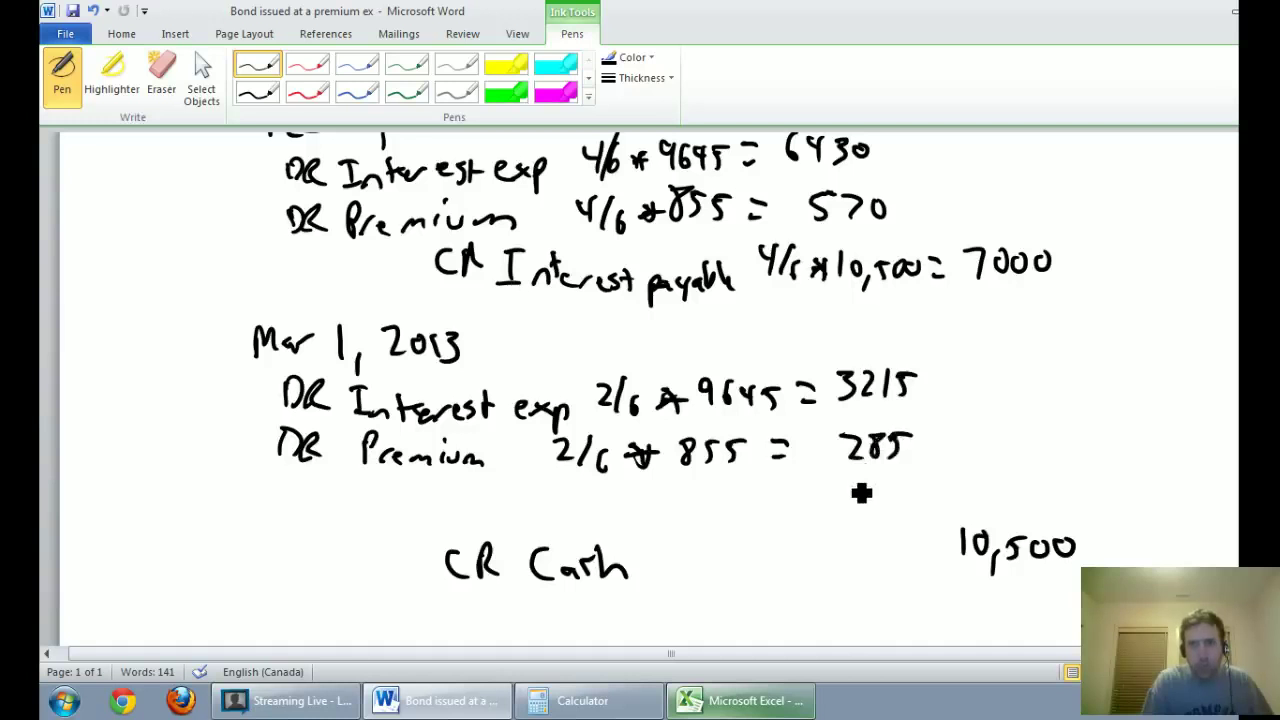
- Handwrite DR Interest payable 7,000 above the March cash line and draw an arrow to it from December's CR Interest payable
mouse_move(834, 488)
mouse_down()
mouse_move(861, 513)
mouse_move(926, 505)
mouse_up()
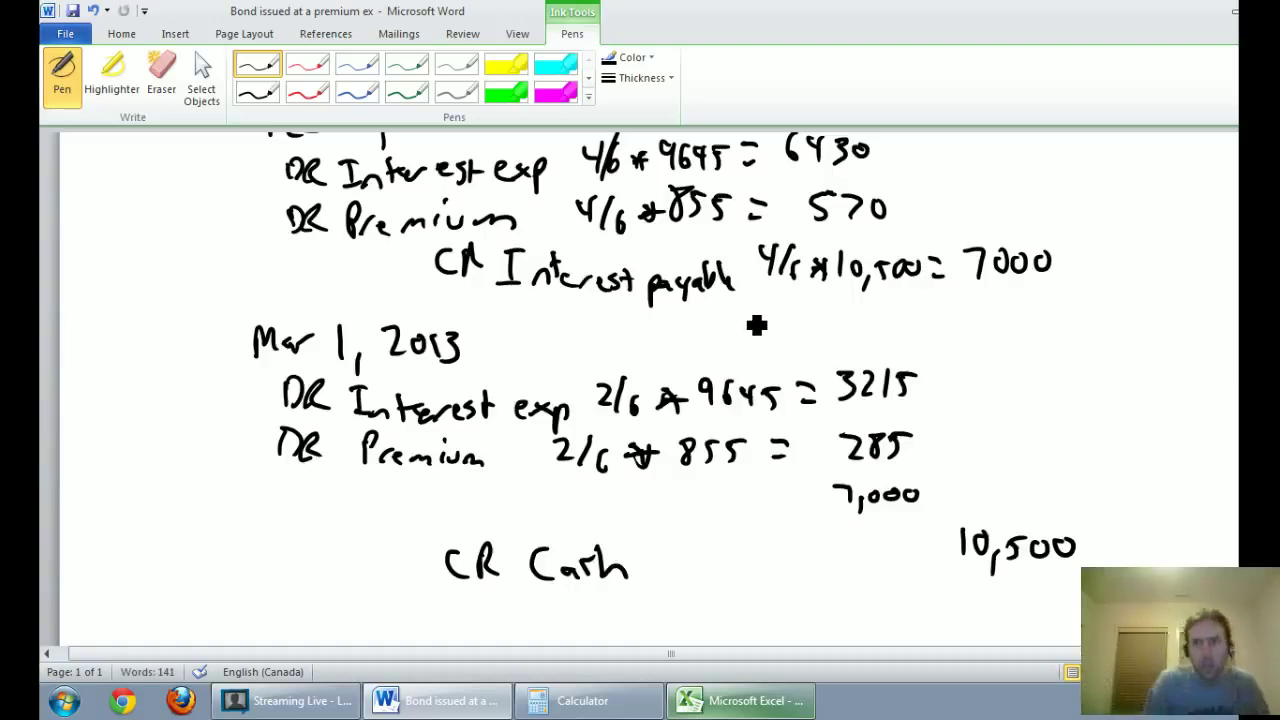
mouse_move(307, 498)
mouse_down()
mouse_move(329, 514)
mouse_move(369, 509)
mouse_move(363, 486)
mouse_move(418, 514)
mouse_move(486, 510)
mouse_move(515, 530)
mouse_move(568, 512)
mouse_move(632, 522)
mouse_move(624, 504)
mouse_up()
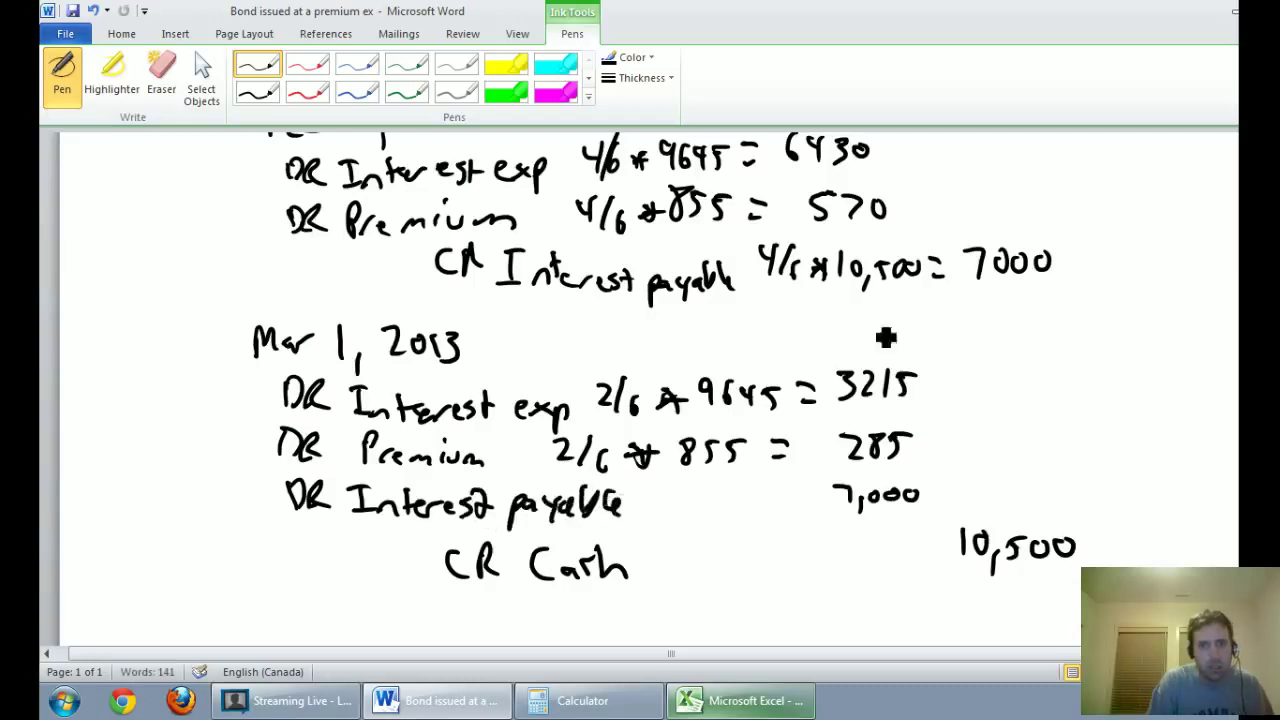
mouse_move(412, 265)
mouse_down()
mouse_move(240, 294)
mouse_move(277, 471)
mouse_move(265, 492)
mouse_up()
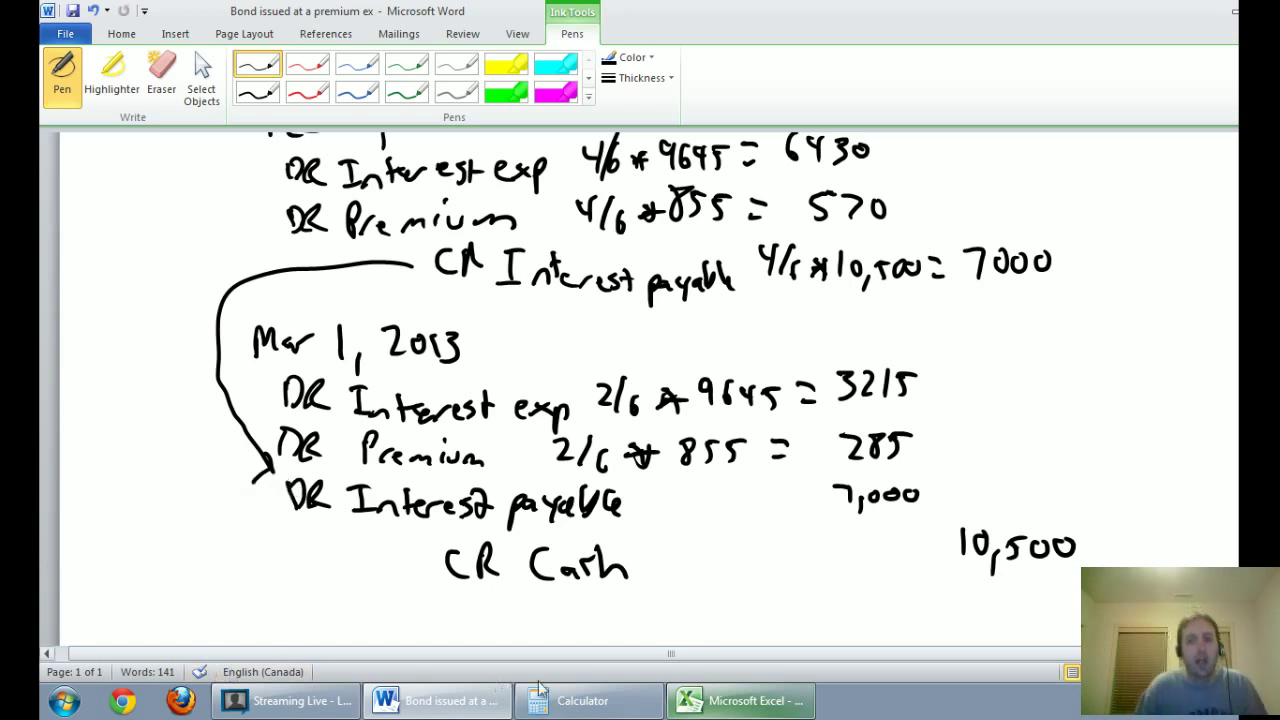
- Review the effective interest table in Excel and the handwritten journal entries in Word from Mar 1, 2012 onward
click(708, 703)
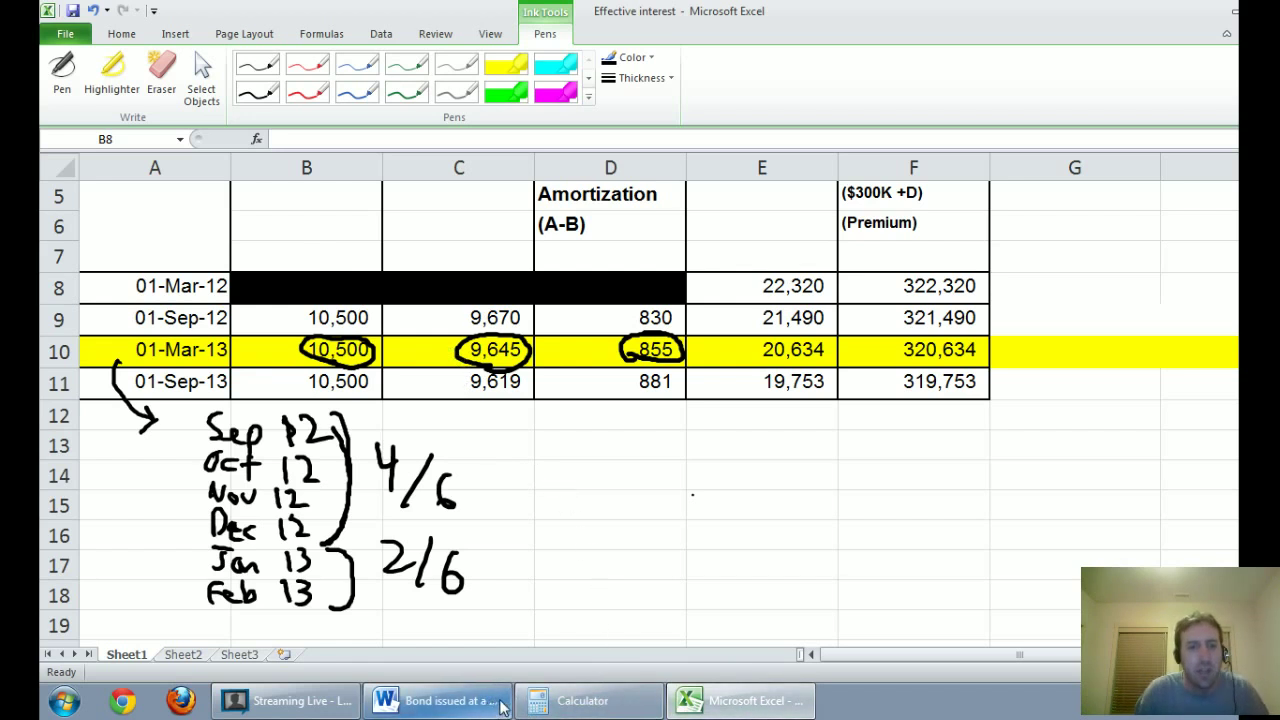
click(295, 701)
click(405, 700)
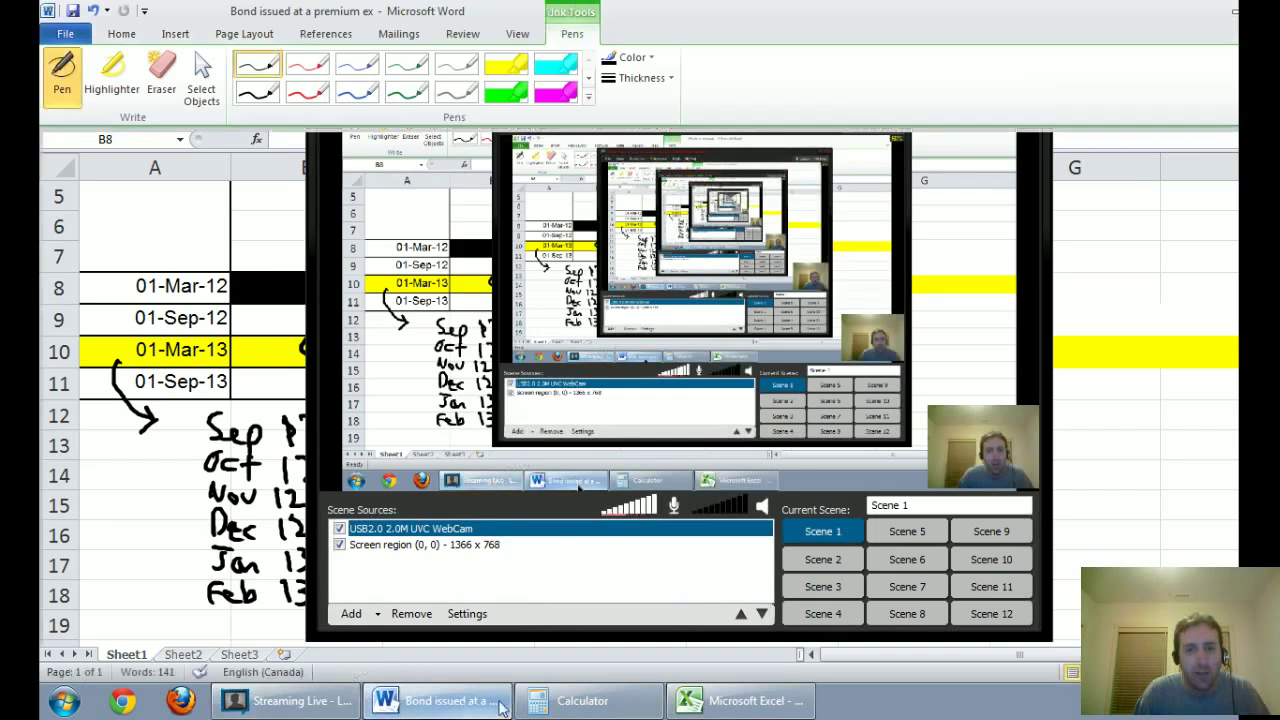
scroll(758, 455, down, 1)
scroll(758, 455, up, 10)
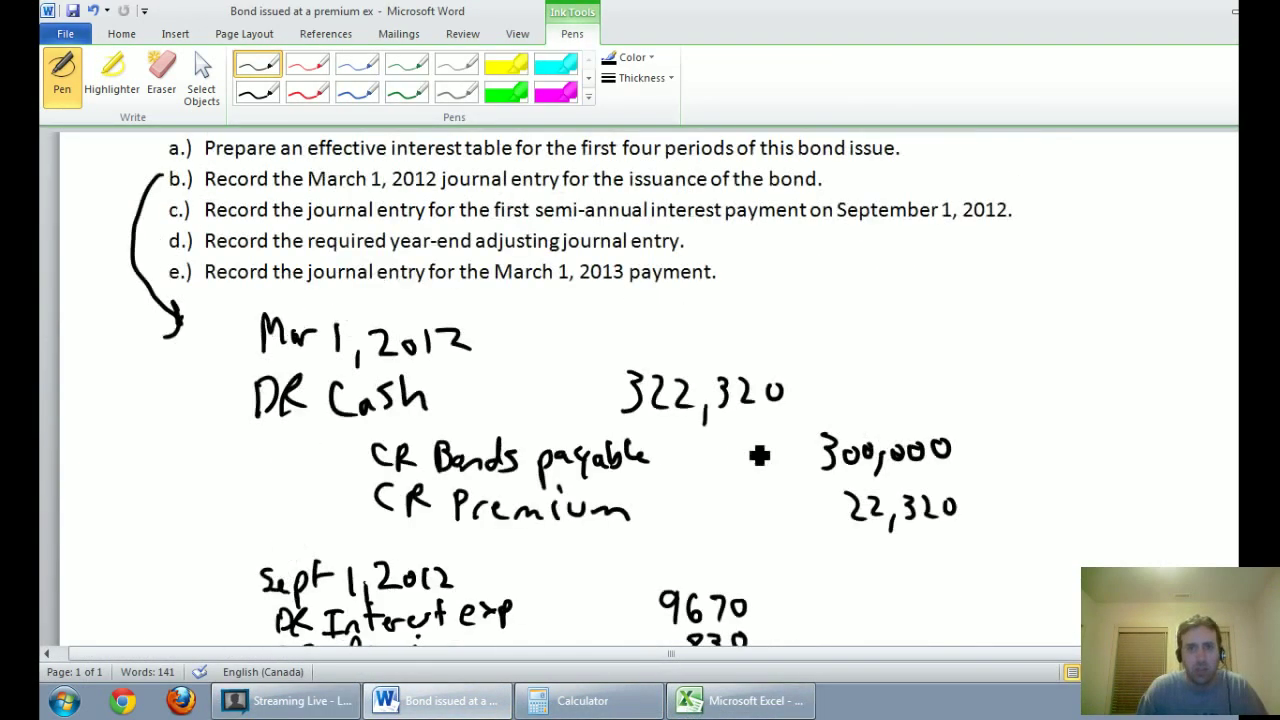
scroll(760, 457, down, 2)
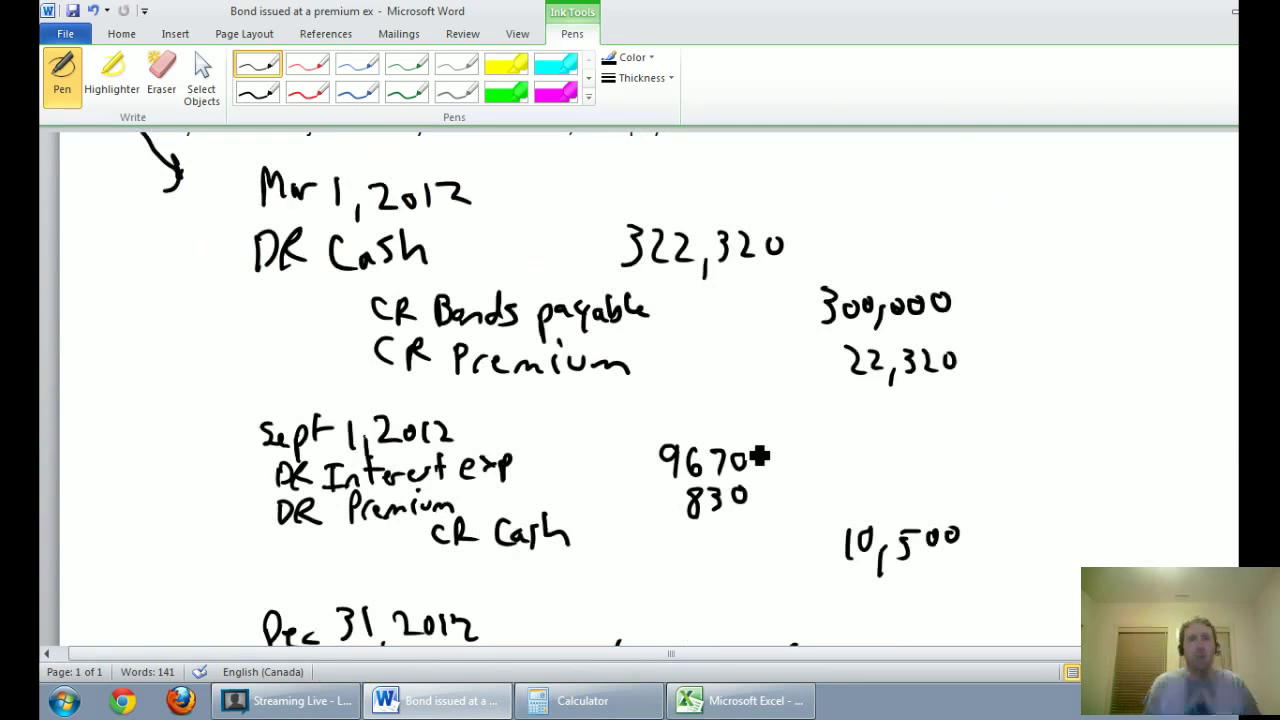